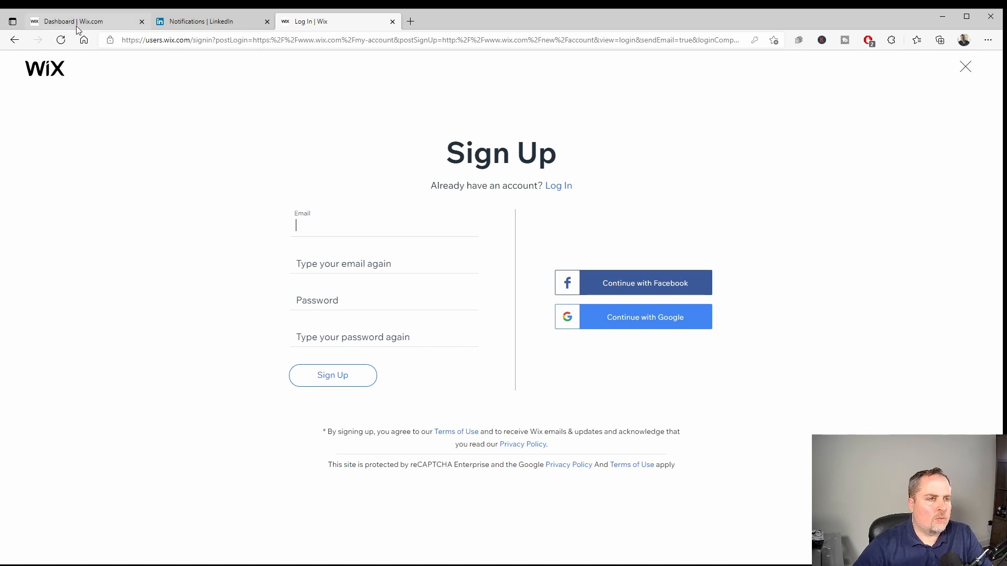
# Switch to the Wix dashboard and start creating a new site from My Site 5's site actions.
pyautogui.click(68, 25)
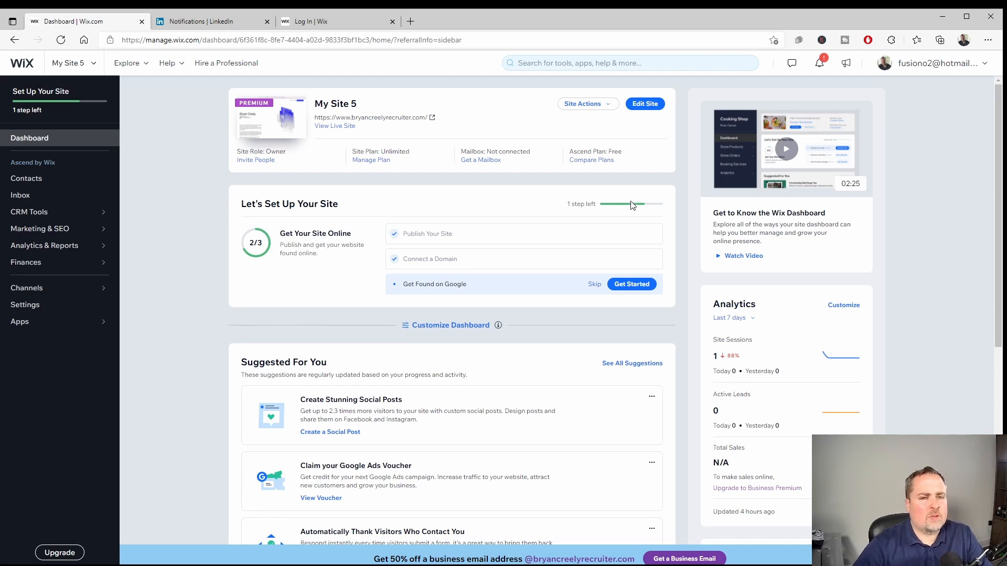
pyautogui.click(608, 107)
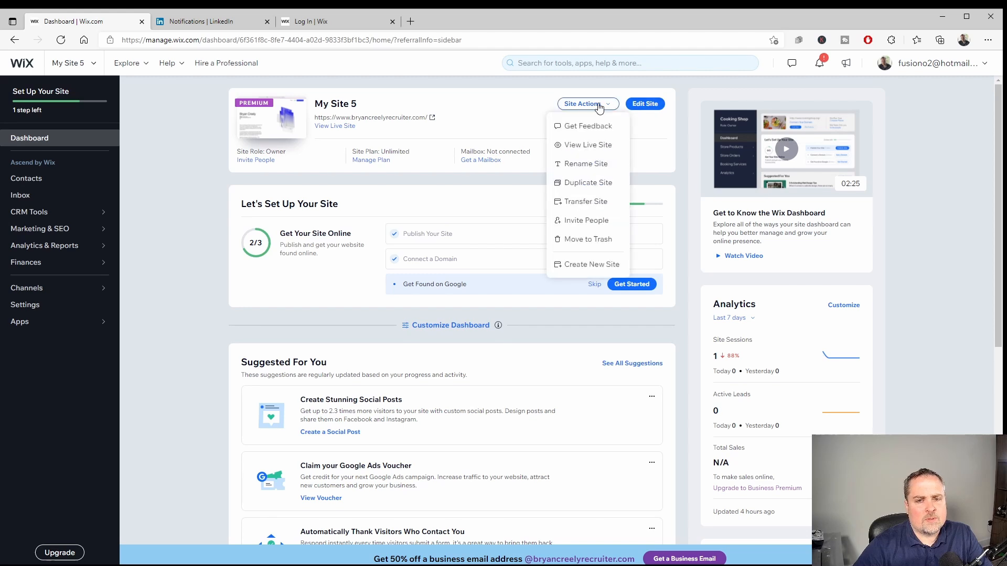
pyautogui.click(589, 268)
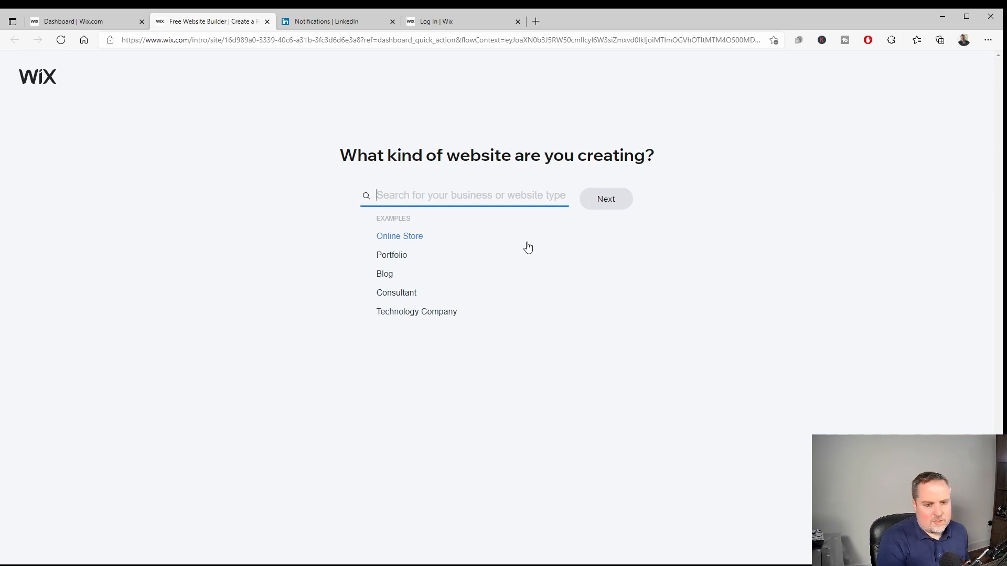
# Set the website type to Resume and choose to create the site by editing a template.
pyautogui.write('resume')
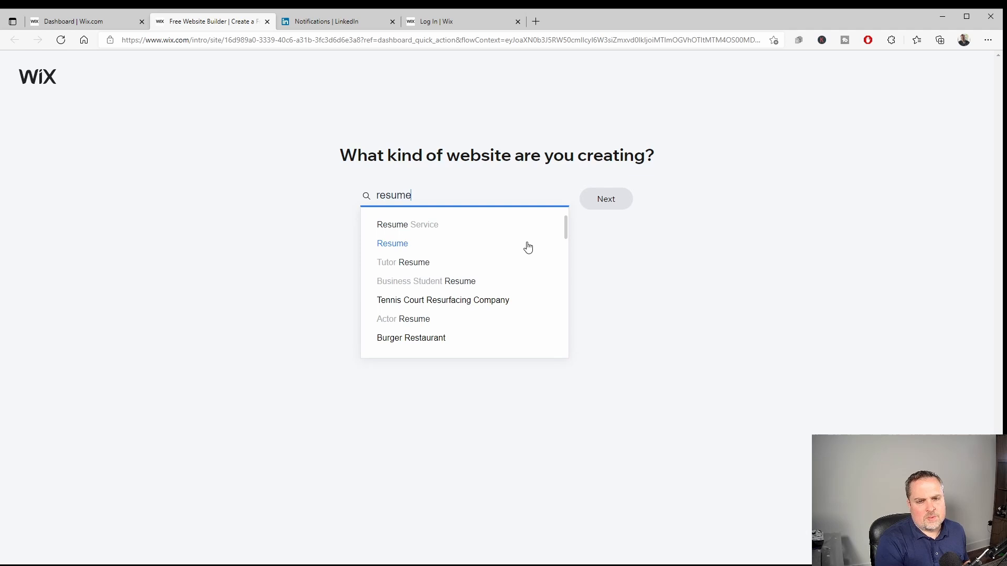
pyautogui.click(528, 247)
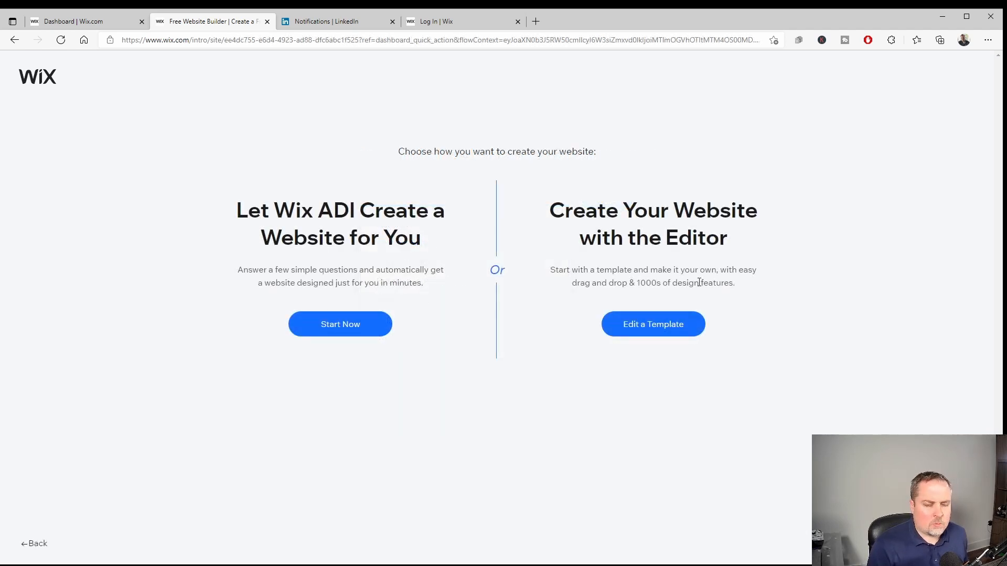
pyautogui.click(656, 330)
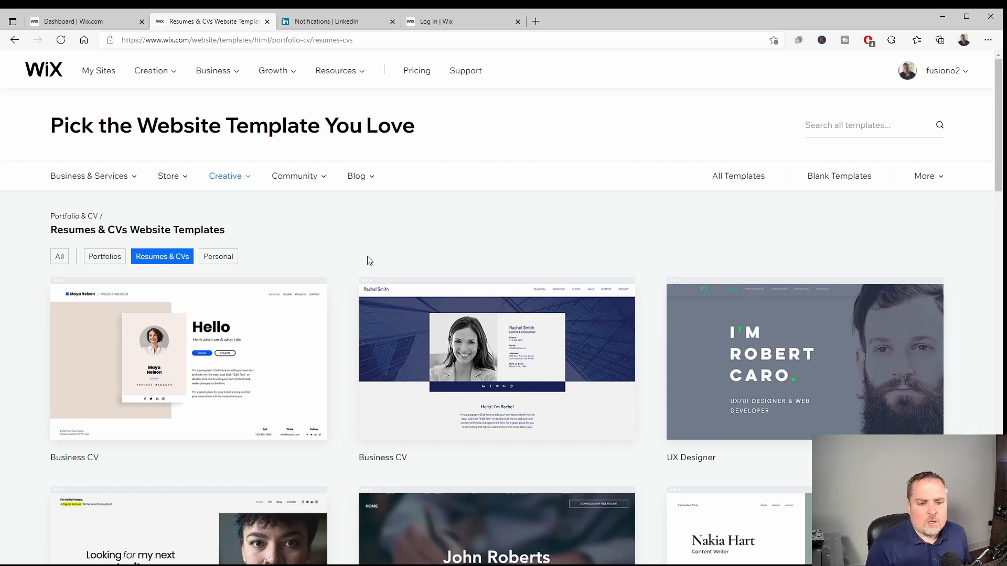
# Browse the Resumes & CVs templates and open the full demo of the Business CV template with the blue glass-panel graphic.
pyautogui.scroll(-3, 368, 254)
pyautogui.scroll(-2, 367, 252)
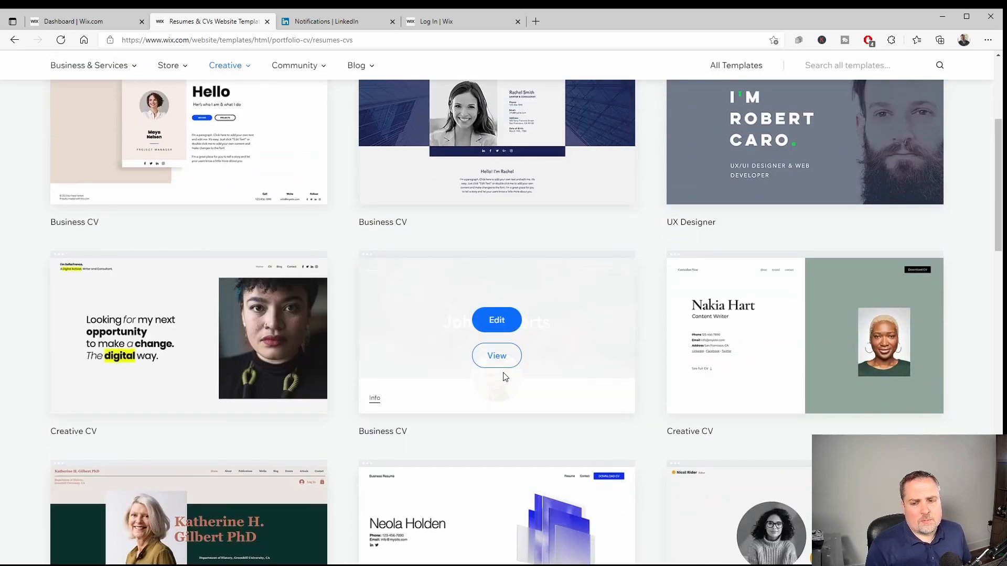
pyautogui.scroll(-2, 504, 377)
pyautogui.scroll(-2, 301, 358)
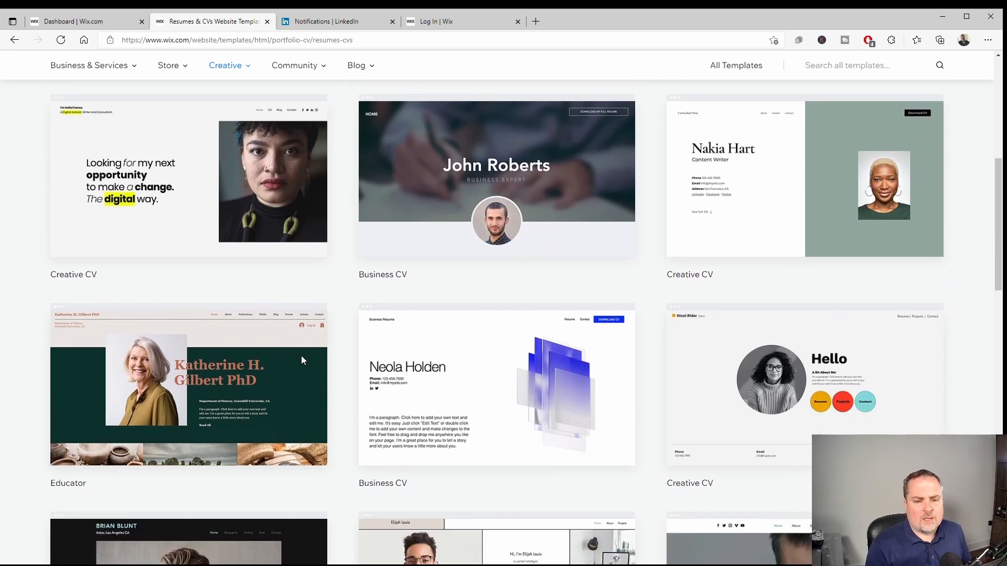
pyautogui.scroll(-4, 302, 360)
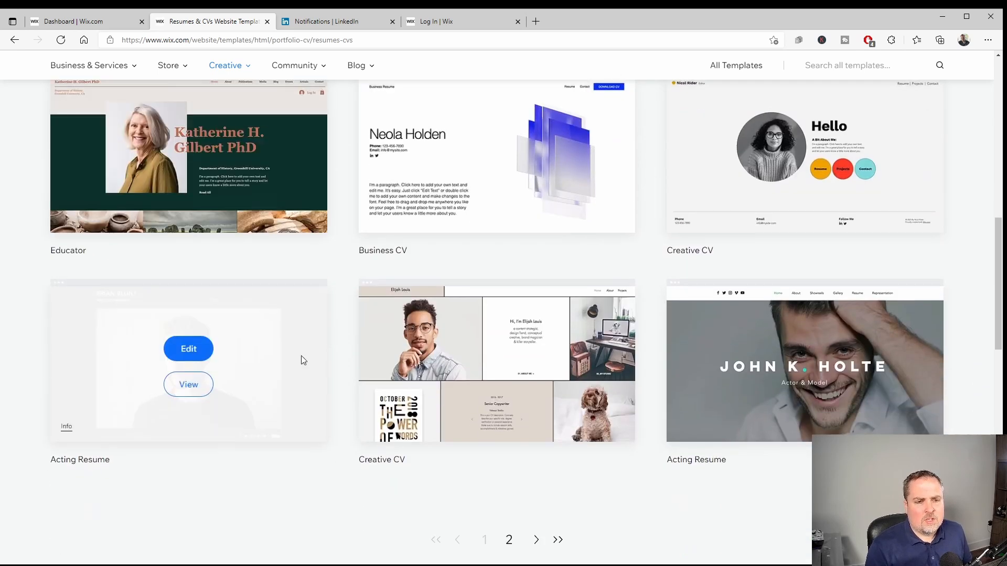
pyautogui.scroll(3, 302, 360)
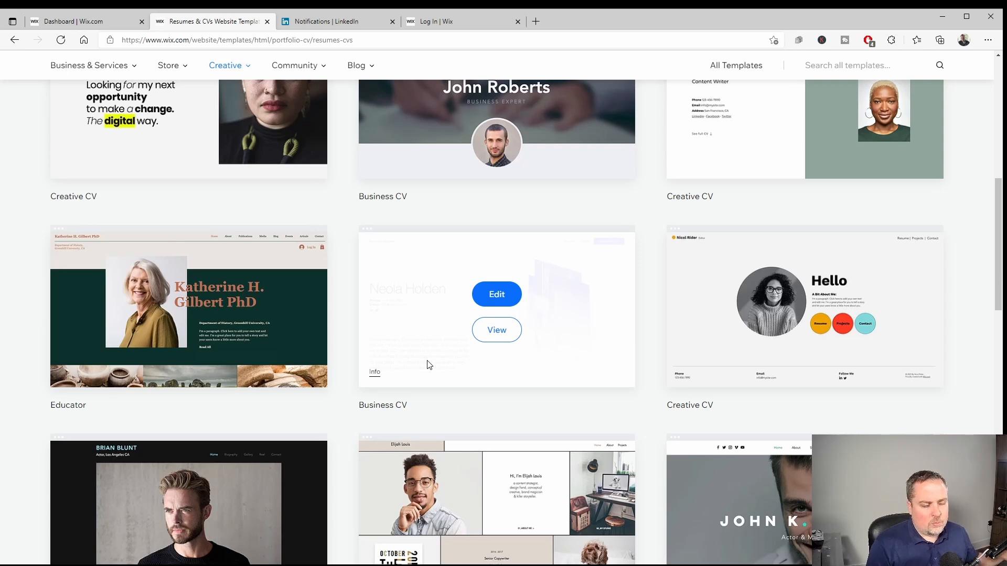
pyautogui.click(496, 332)
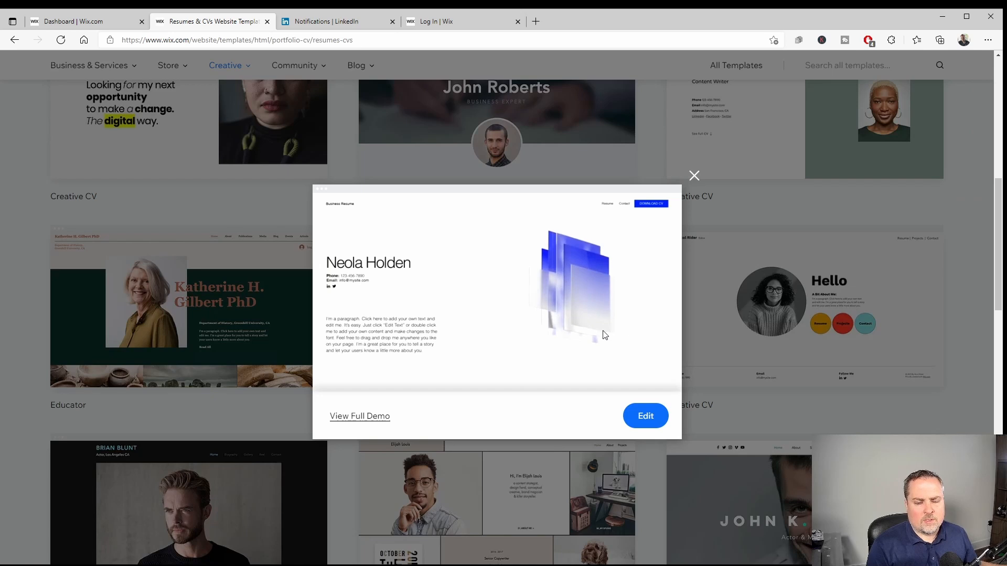
pyautogui.click(361, 418)
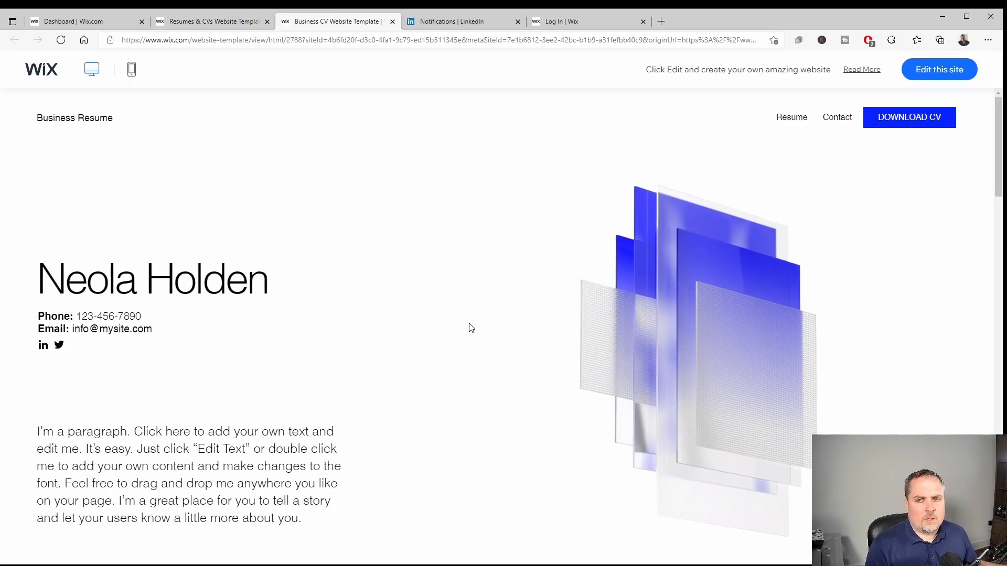
# Examine the template demo's intro, professional experience, education and skills sections.
pyautogui.scroll(-4, 420, 330)
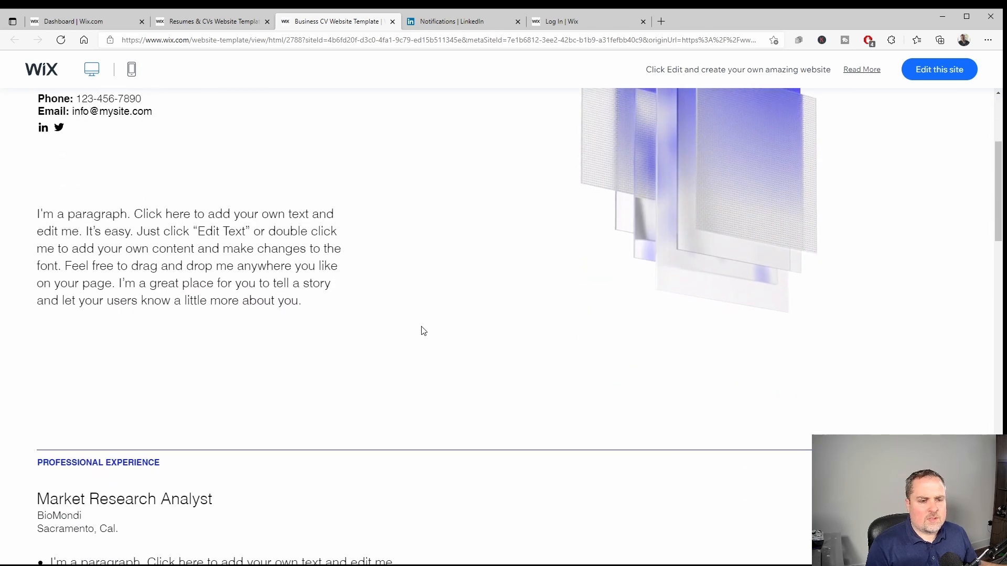
pyautogui.scroll(1, 420, 331)
pyautogui.scroll(-3, 420, 331)
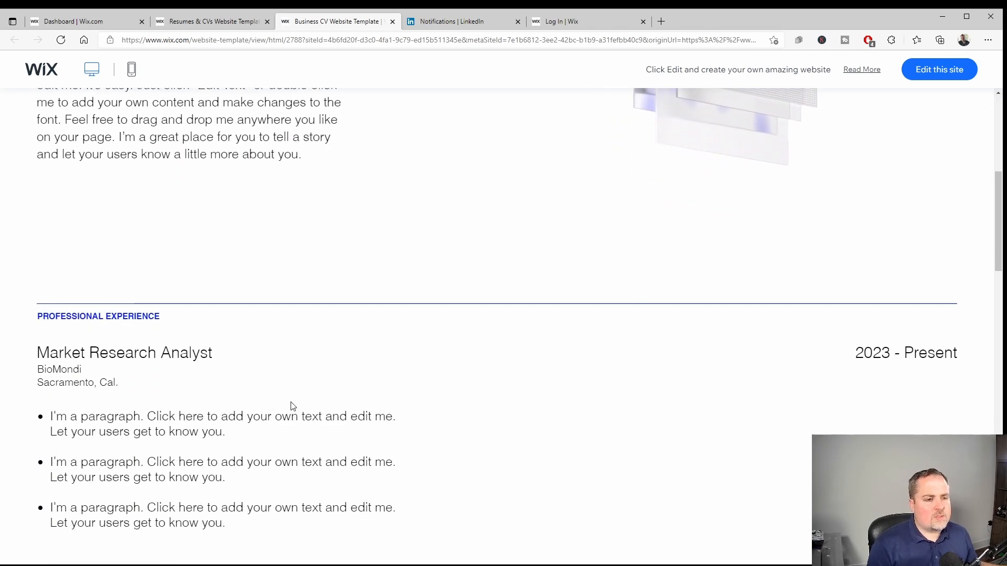
pyautogui.scroll(-4, 293, 406)
pyautogui.scroll(1, 190, 256)
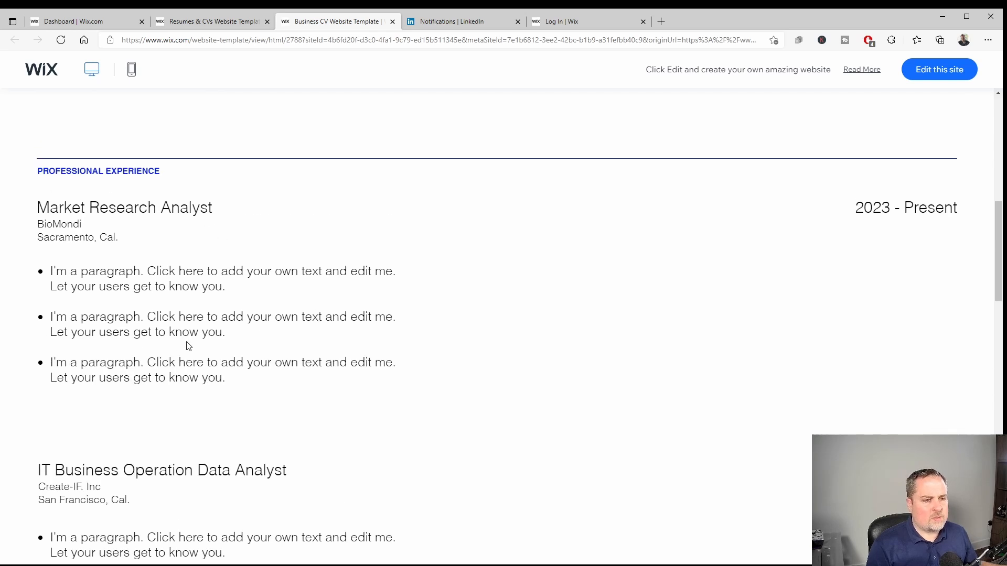
pyautogui.scroll(8, 250, 310)
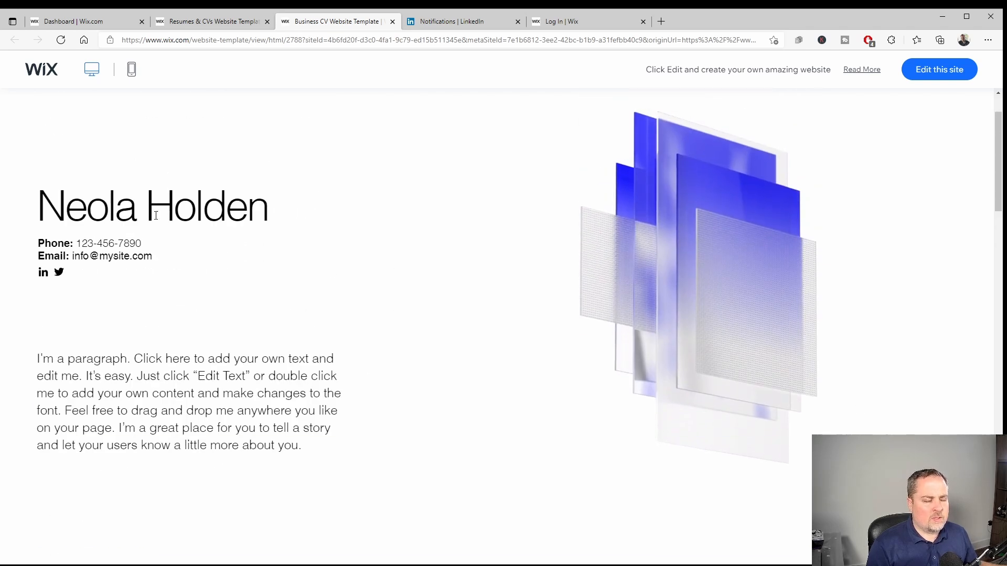
pyautogui.scroll(-3, 155, 225)
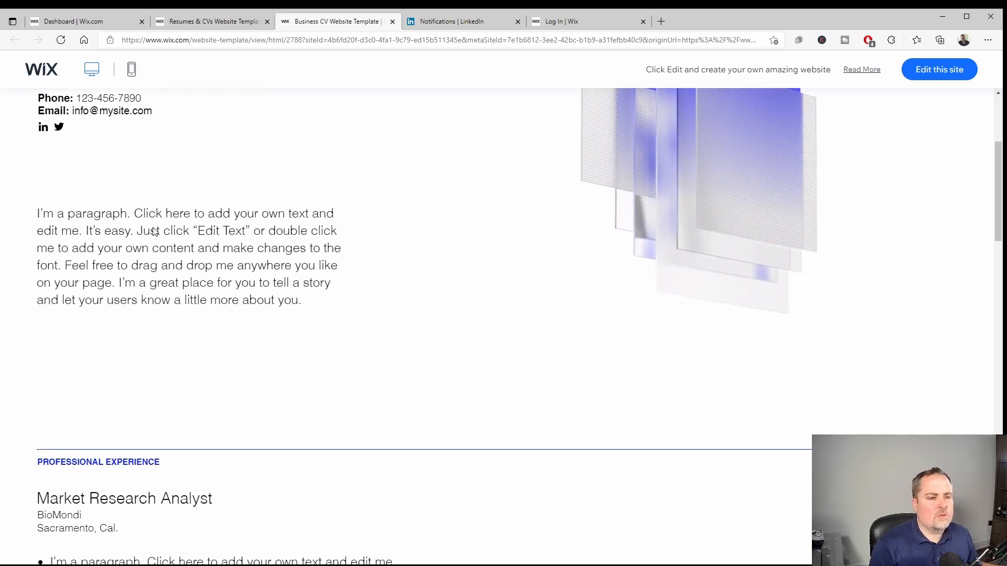
pyautogui.scroll(-10, 207, 291)
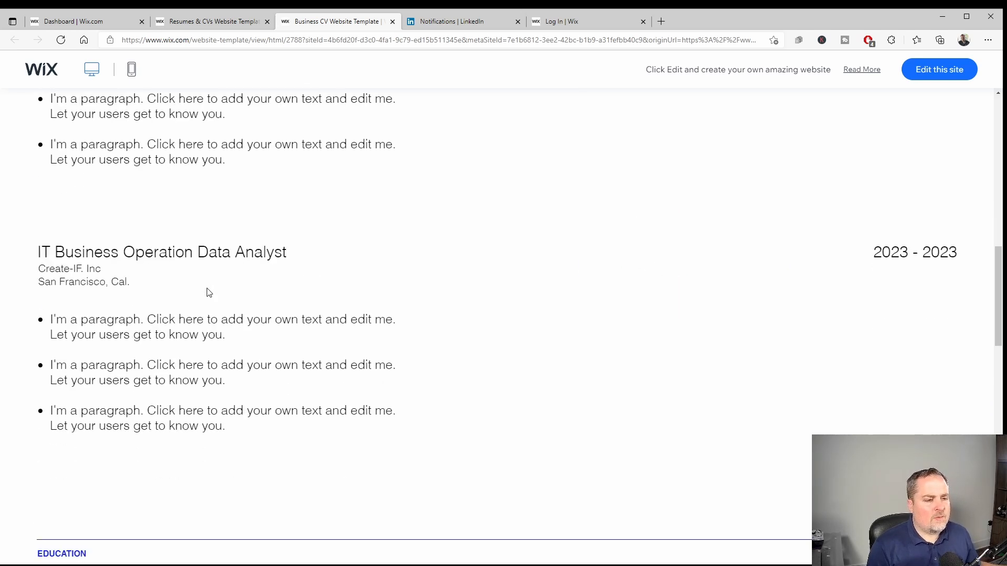
pyautogui.scroll(-14, 207, 292)
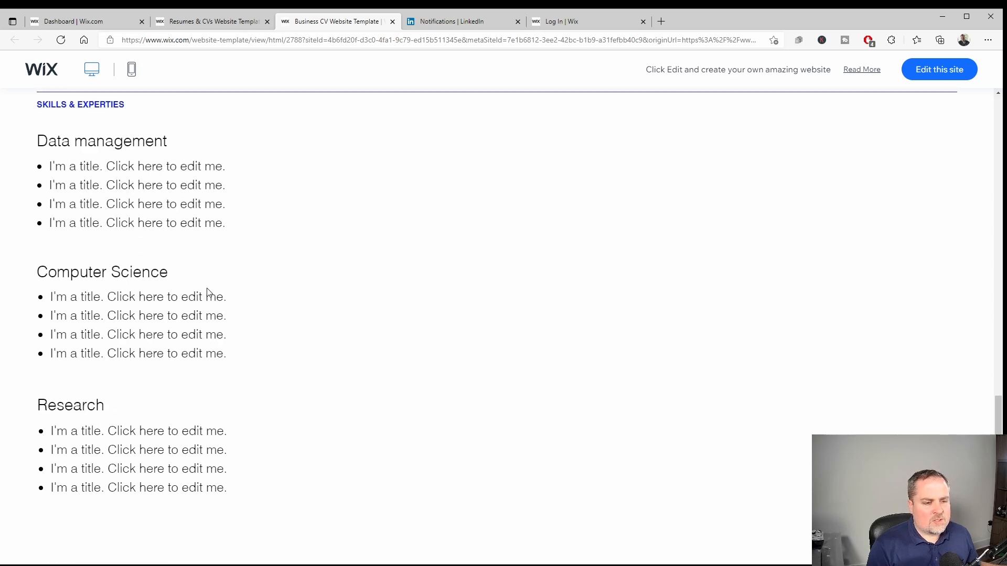
pyautogui.scroll(-6, 207, 292)
pyautogui.scroll(7, 309, 306)
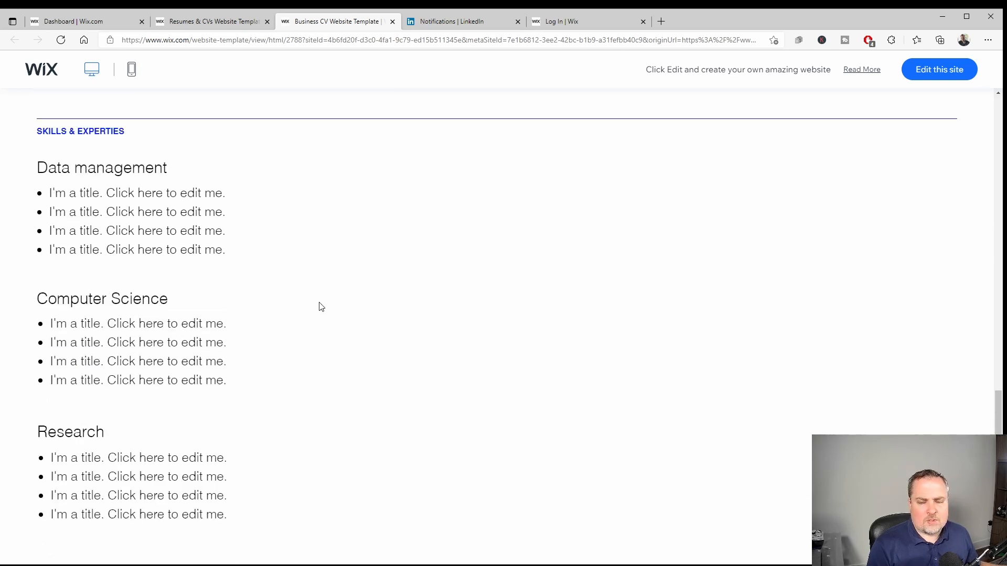
pyautogui.scroll(15, 322, 307)
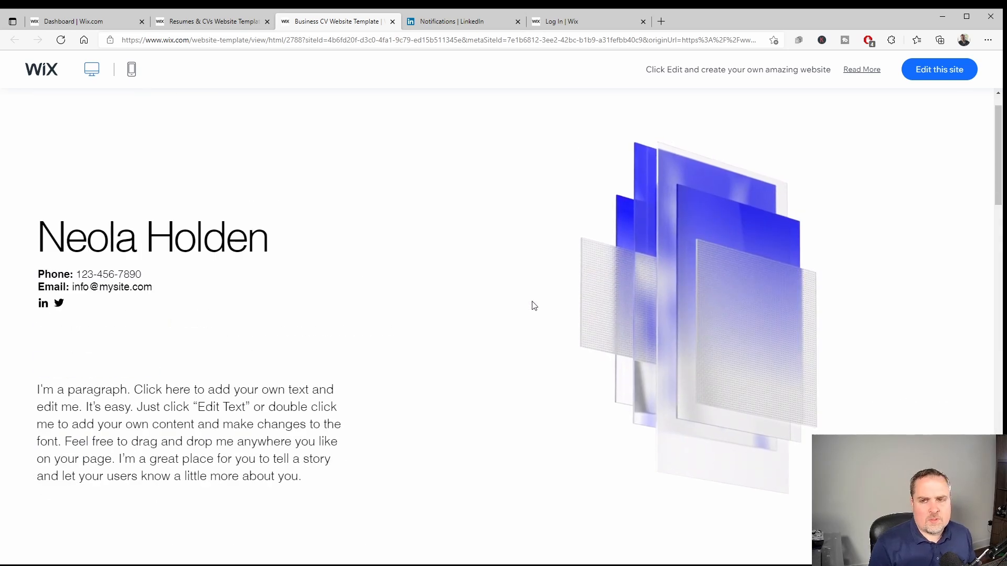
# Open the demoed template for editing and change the header title to "Technical Recruiter Resume".
pyautogui.click(942, 75)
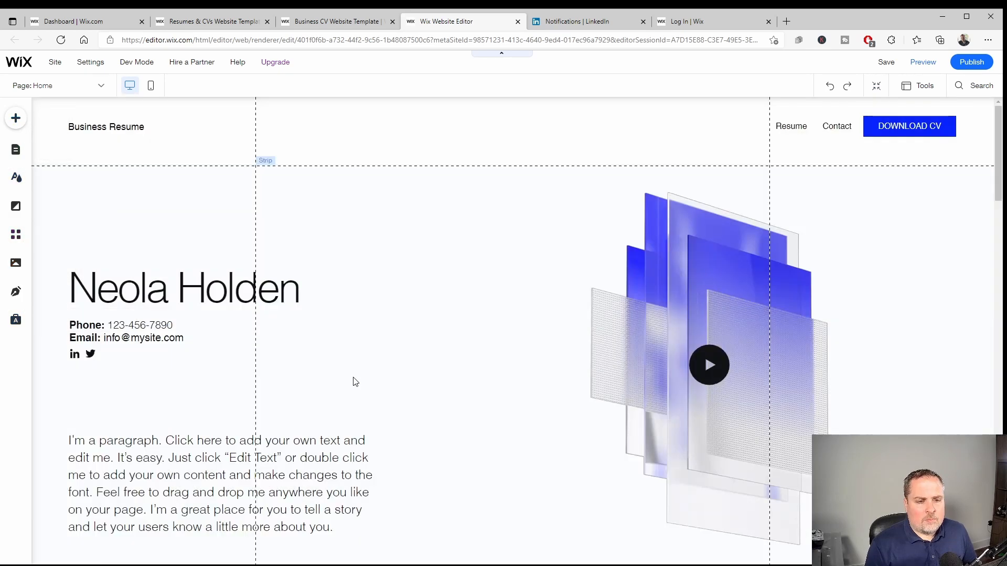
pyautogui.click(108, 129)
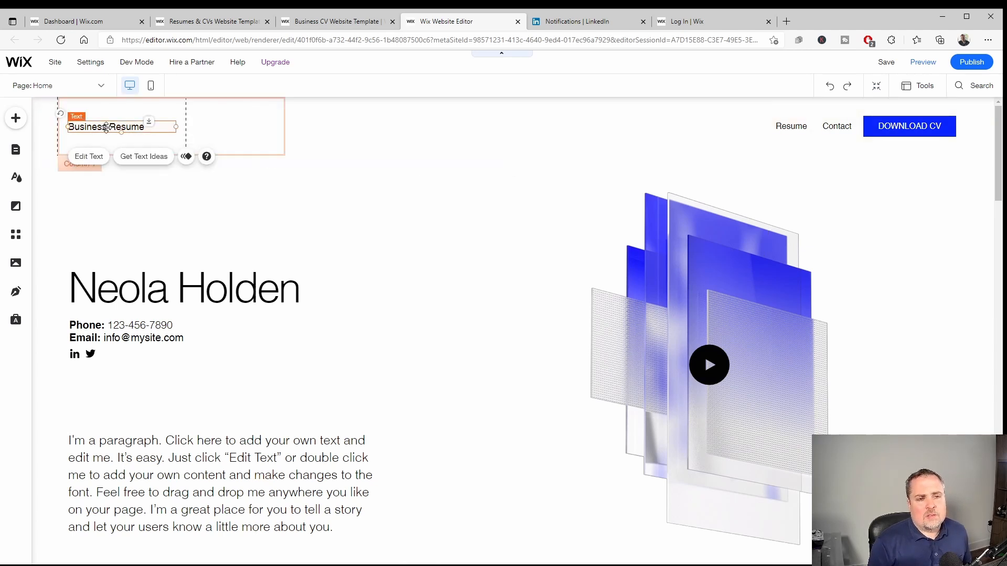
pyautogui.doubleClick(108, 129)
pyautogui.click(107, 127)
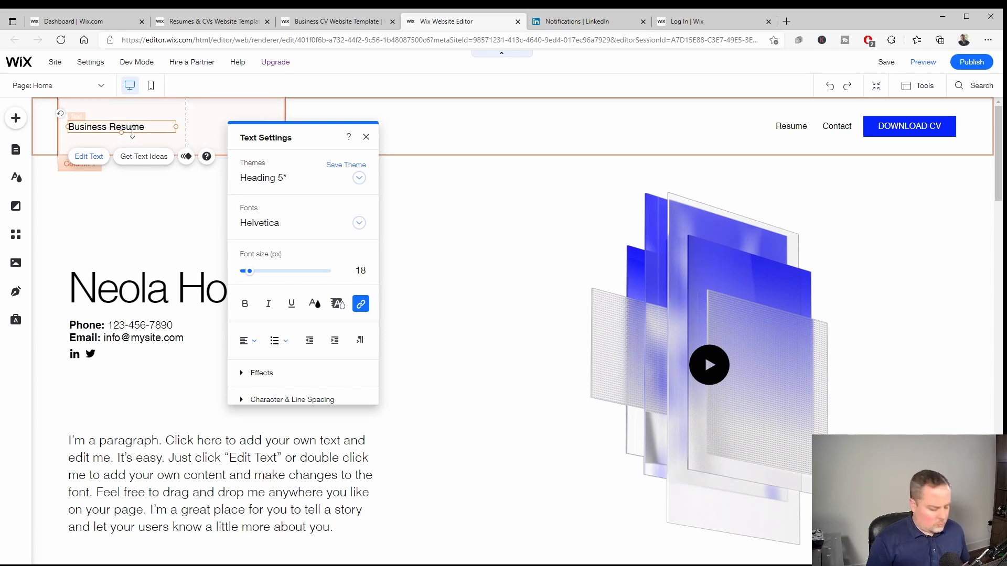
pyautogui.press('BackSpace')
pyautogui.press('BackSpace')
pyautogui.press('BackSpace')
pyautogui.press('BackSpace')
pyautogui.press('BackSpace')
pyautogui.press('BackSpace')
pyautogui.press('BackSpace')
pyautogui.press('BackSpace')
pyautogui.press('BackSpace')
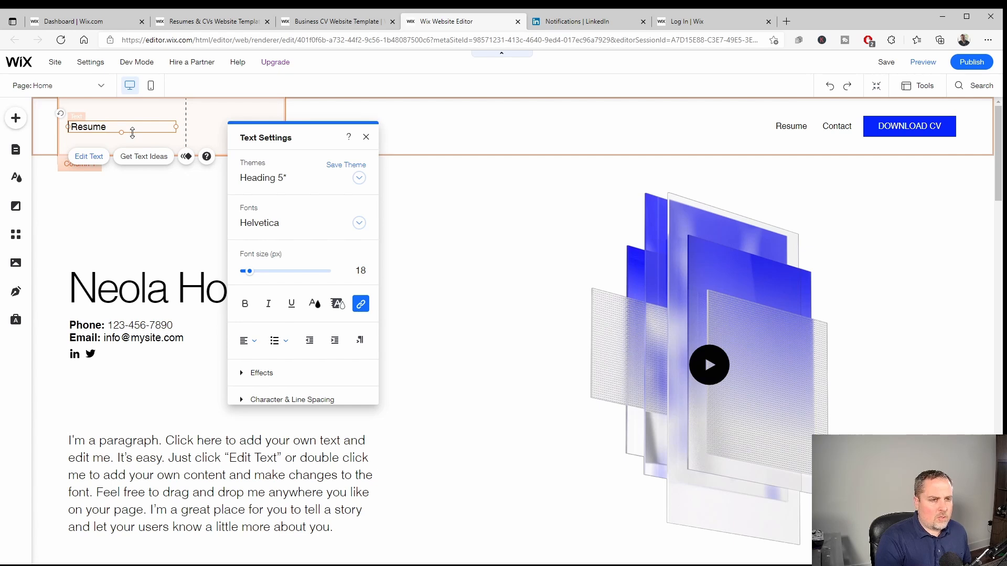
pyautogui.write('T ')
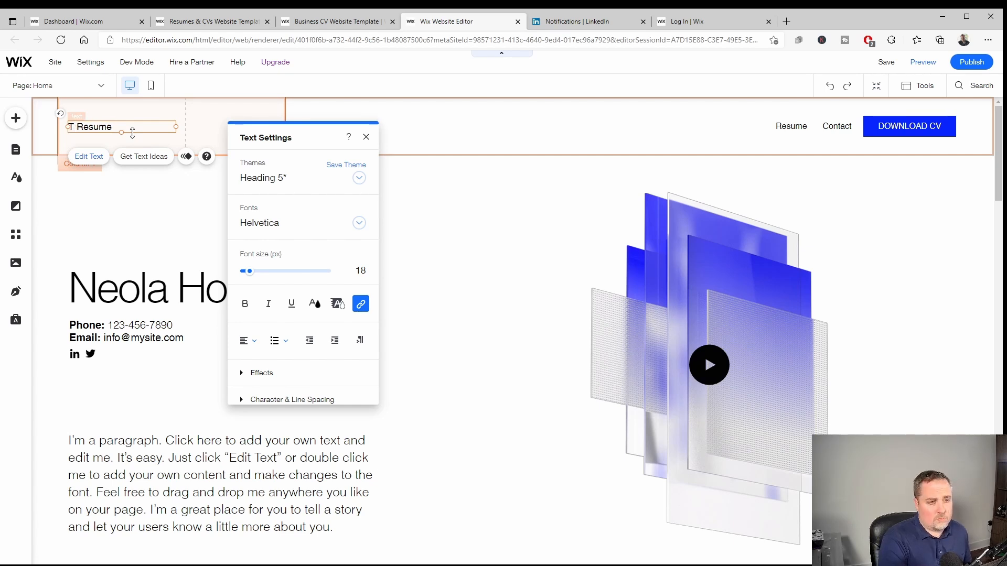
pyautogui.write('en')
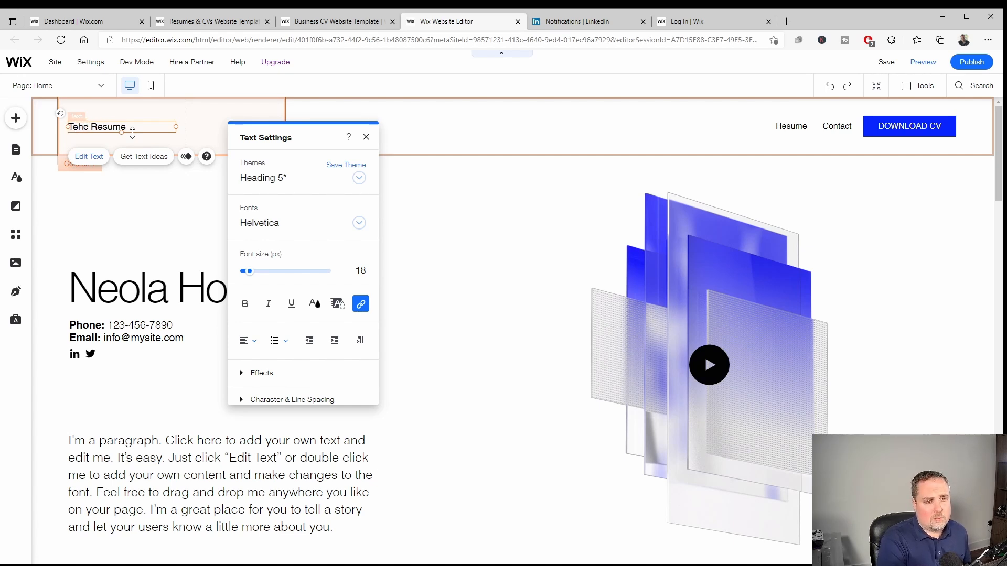
pyautogui.write('hnical')
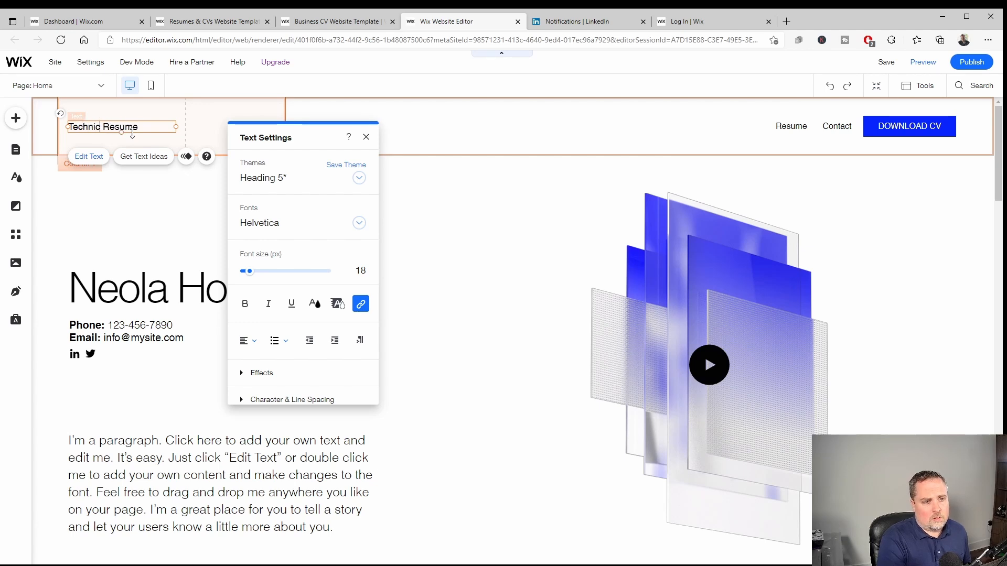
pyautogui.write(' Recrui')
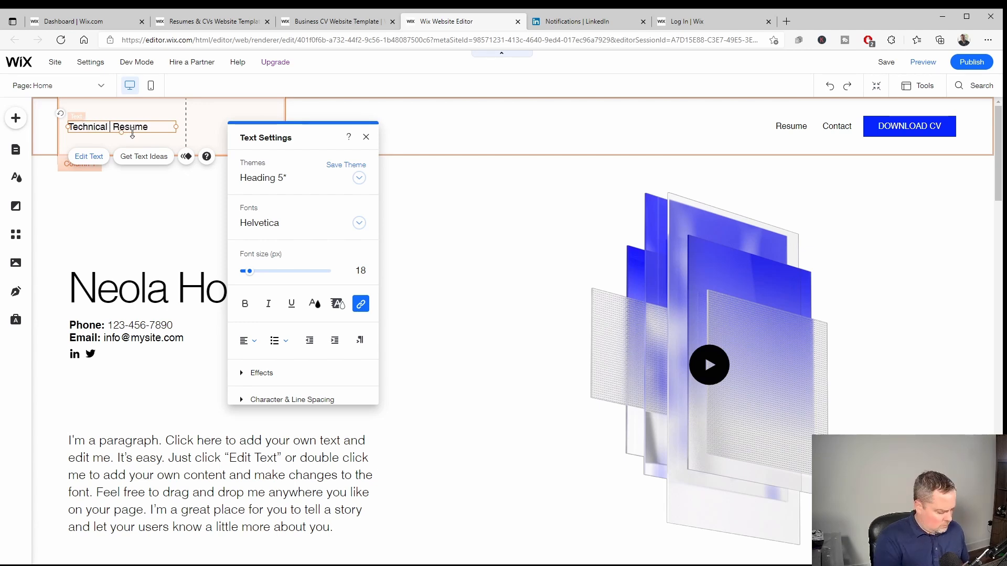
pyautogui.write('ter Re')
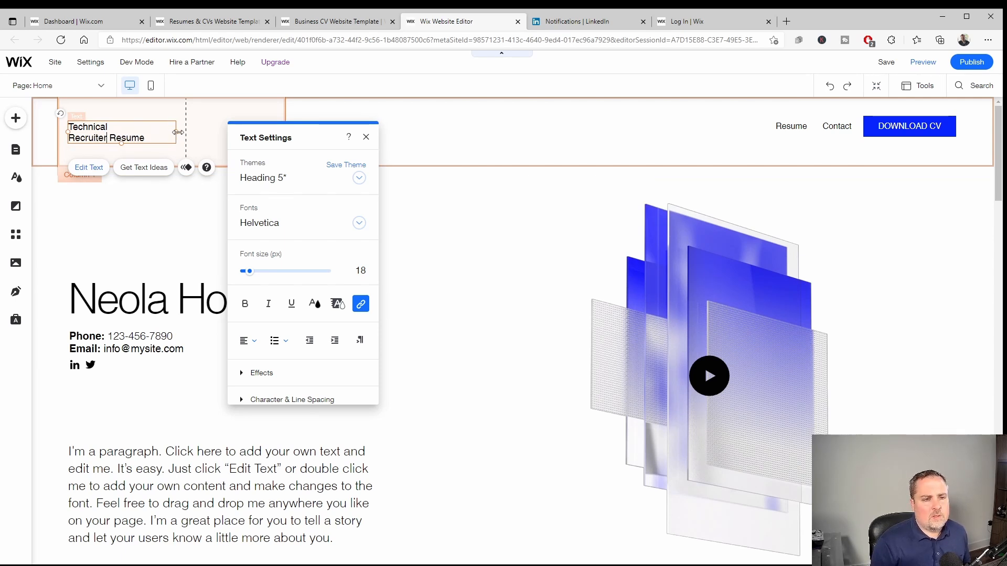
# Widen the header title's text box so the title fits on one line, and finish editing its text.
pyautogui.moveTo(179, 132); pyautogui.dragTo(198, 128)
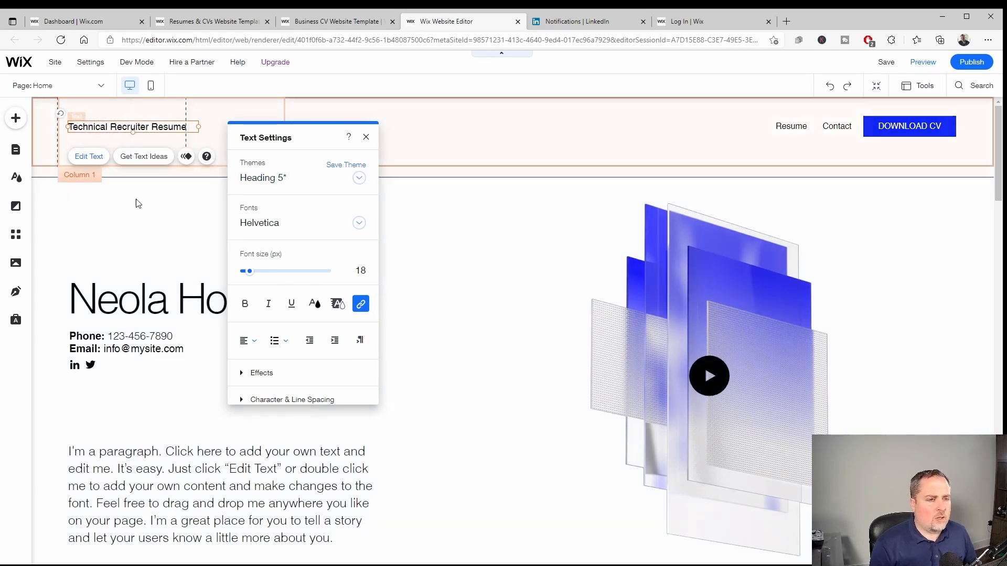
pyautogui.click(141, 225)
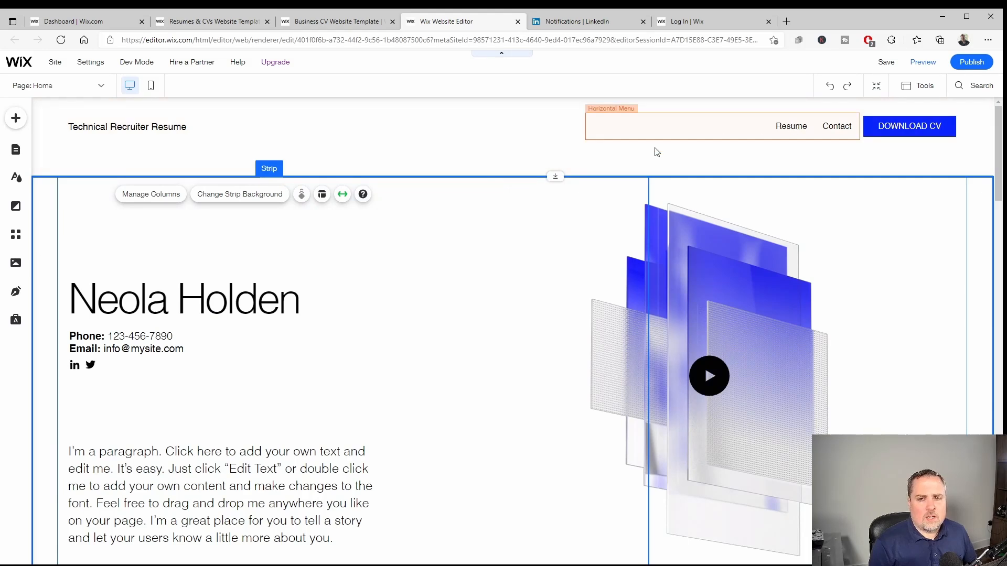
pyautogui.click(631, 155)
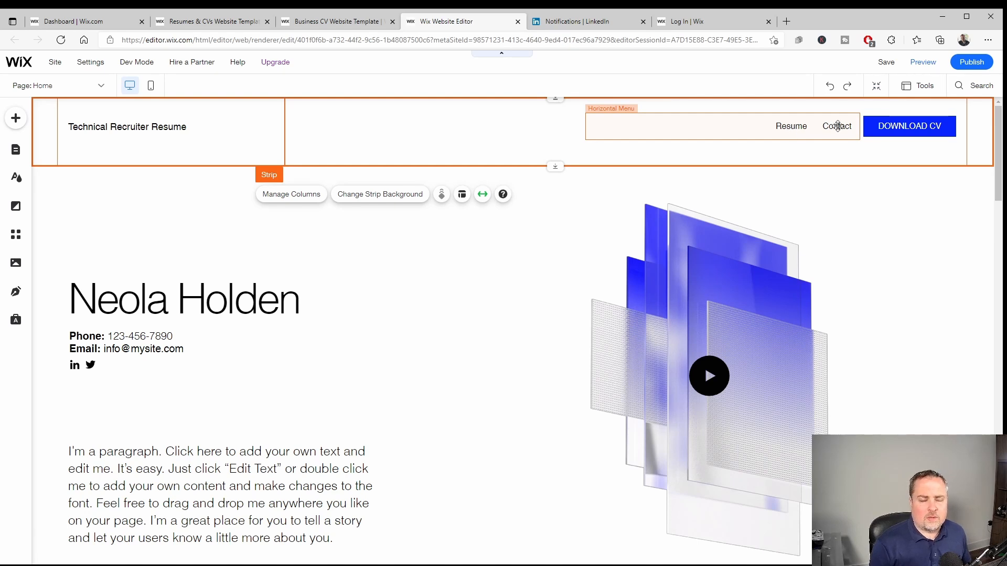
# Change the header download button's text to "DOWNLOAD RESUME".
pyautogui.click(893, 133)
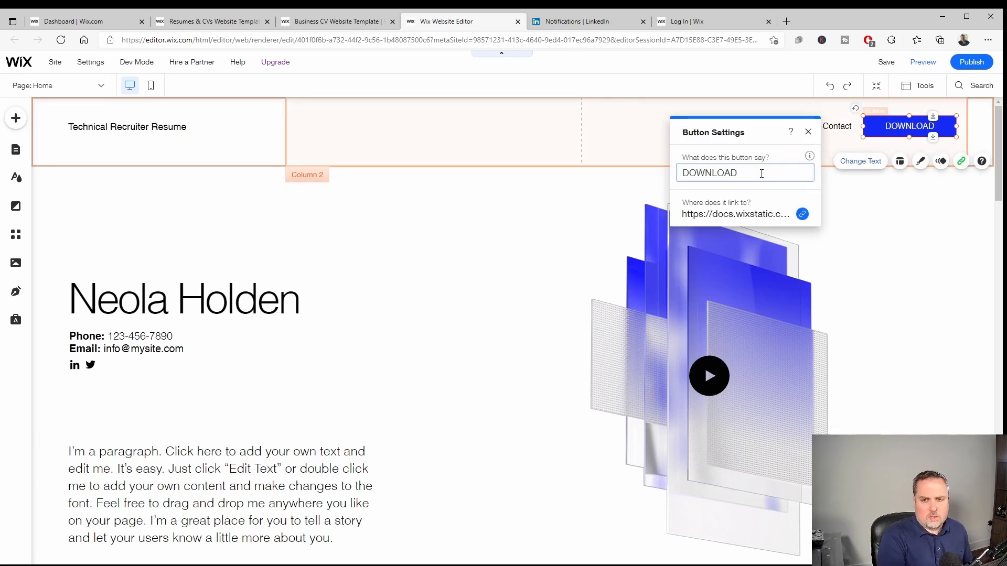
pyautogui.write('RESUME')
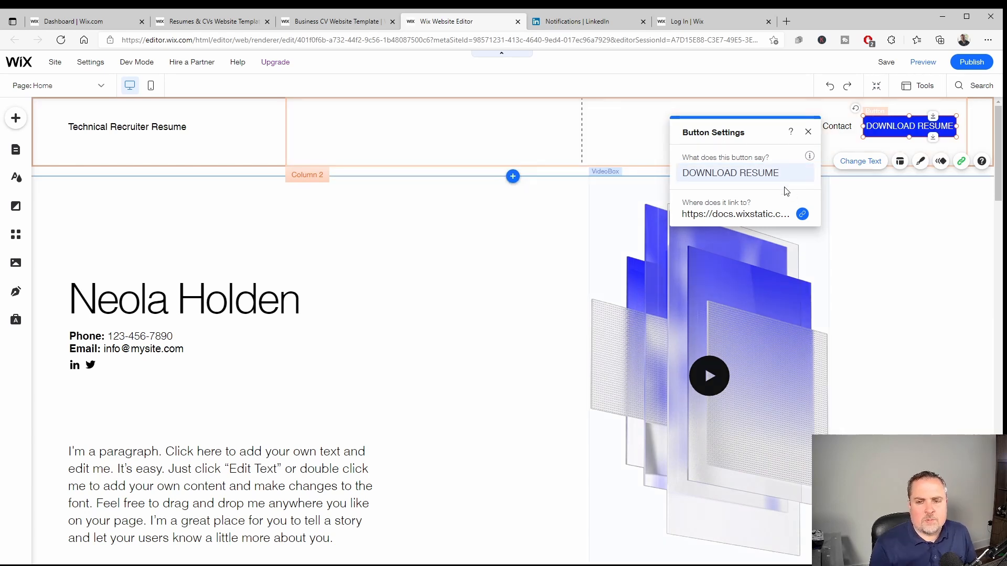
# Link the download button to a document, uploading GENERIC Resume.pdf from the computer as the file it opens.
pyautogui.click(802, 215)
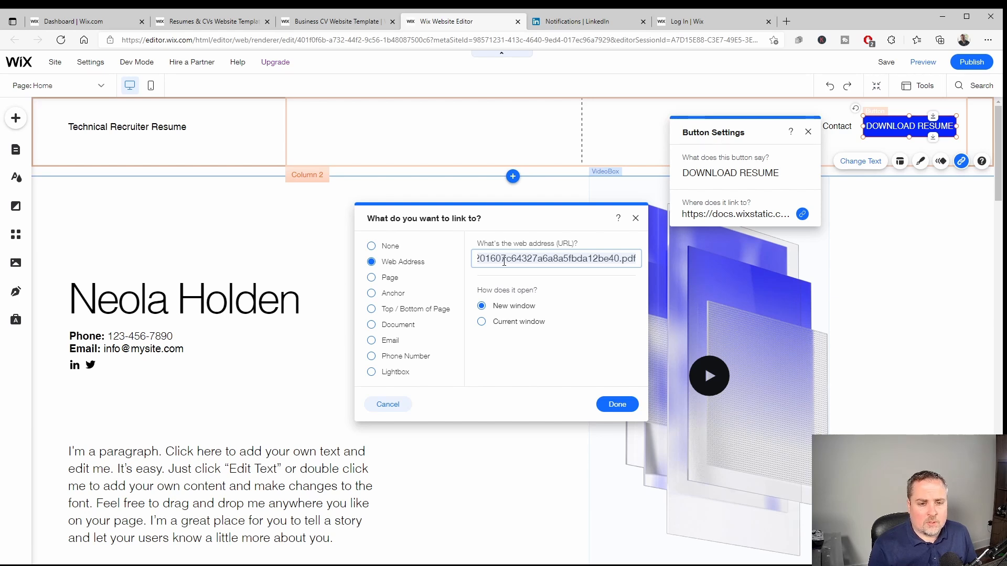
pyautogui.click(405, 327)
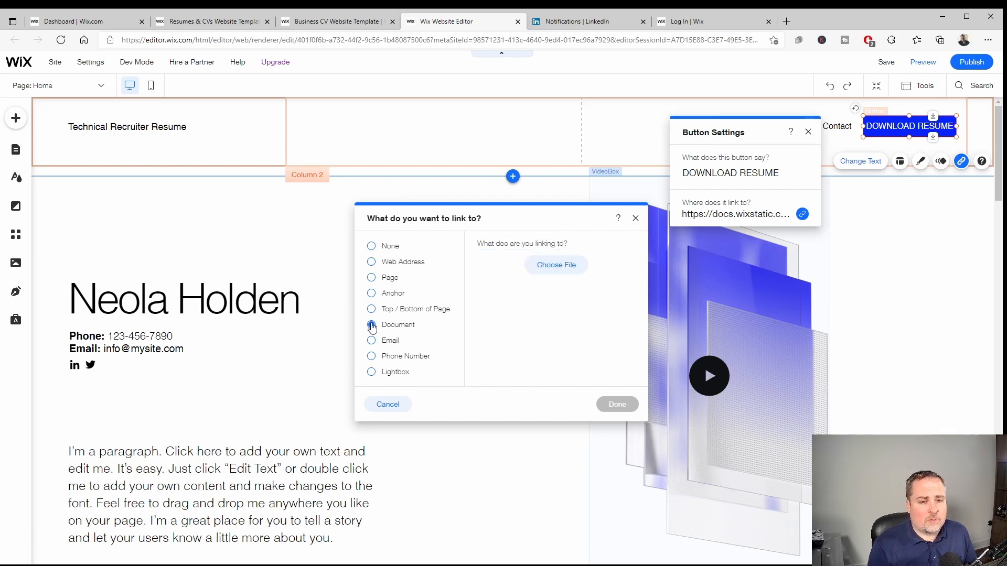
pyautogui.click(558, 269)
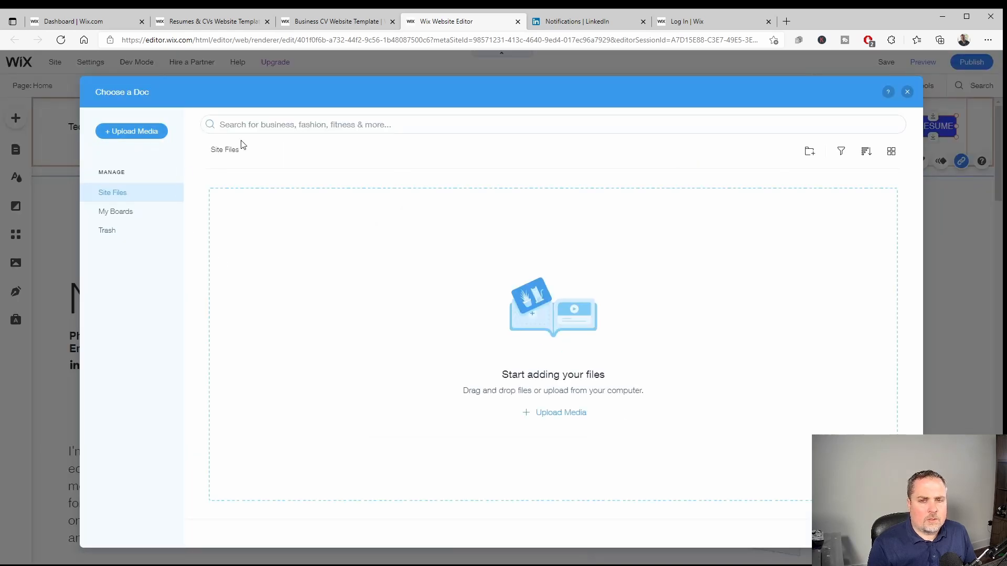
pyautogui.click(559, 412)
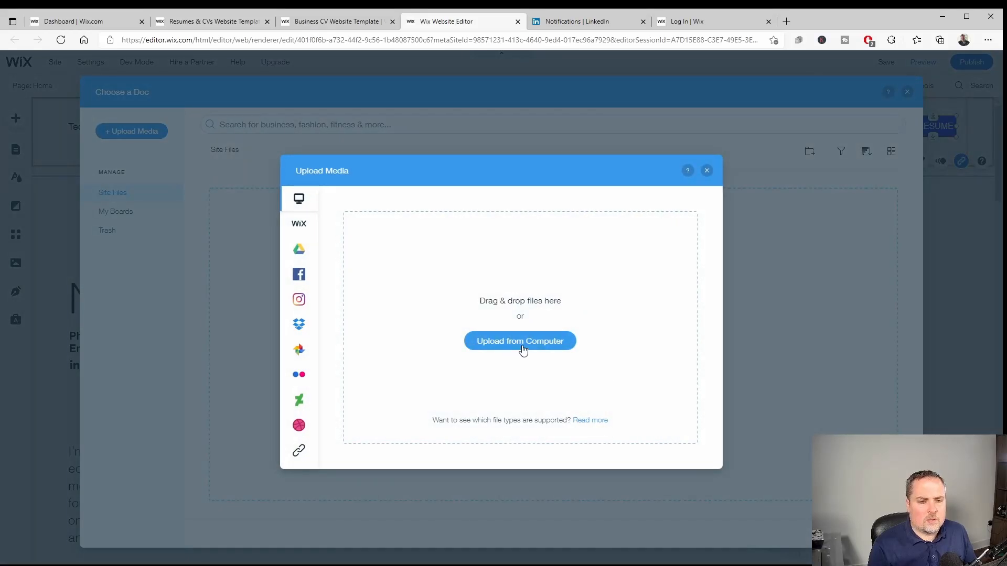
pyautogui.click(523, 350)
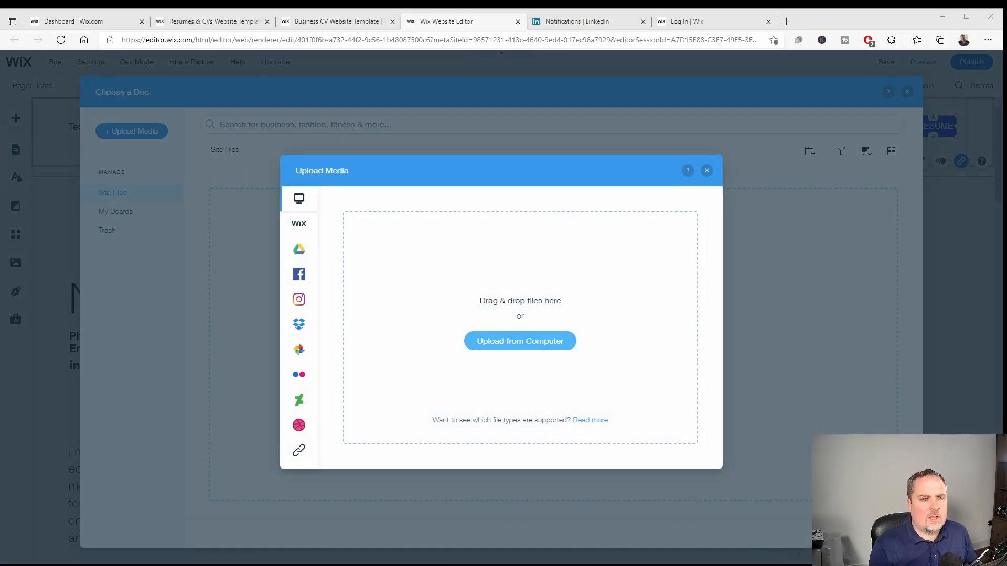
pyautogui.doubleClick(260, 35)
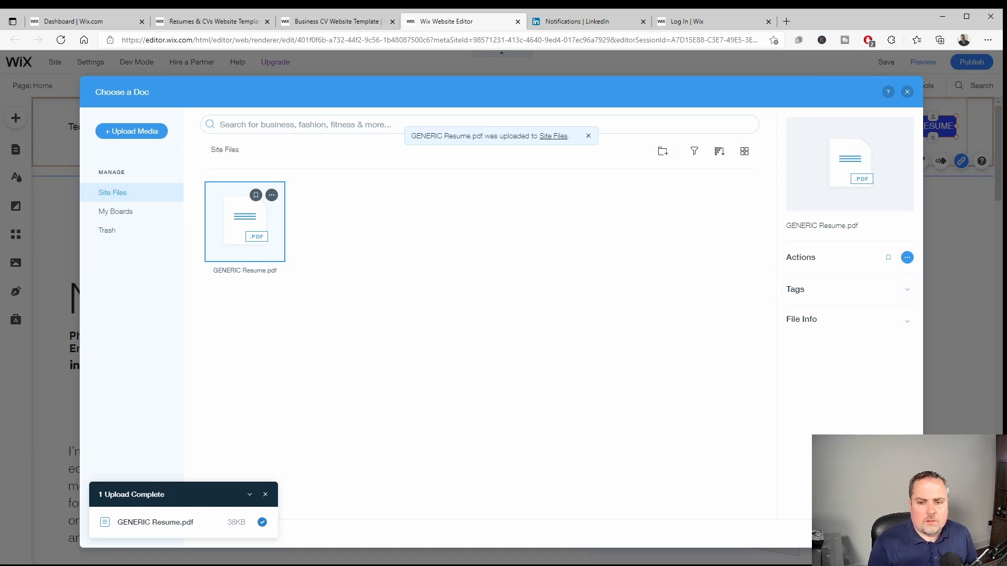
pyautogui.click(881, 534)
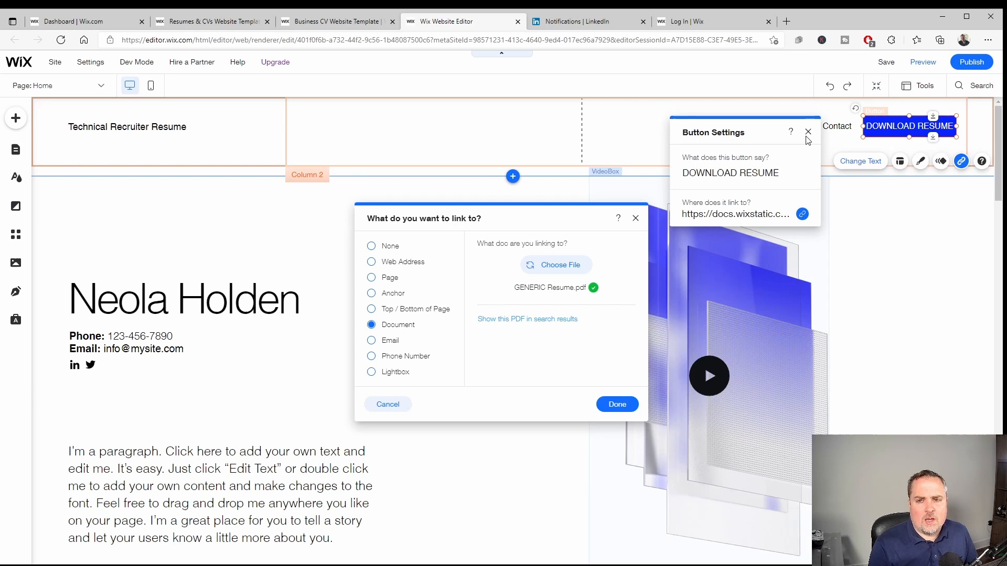
pyautogui.click(620, 405)
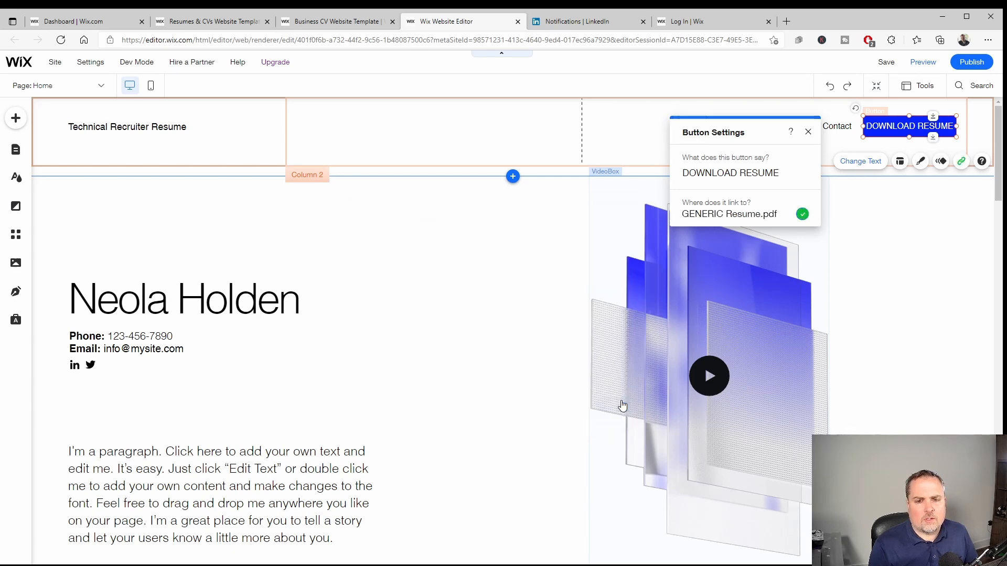
pyautogui.click(902, 271)
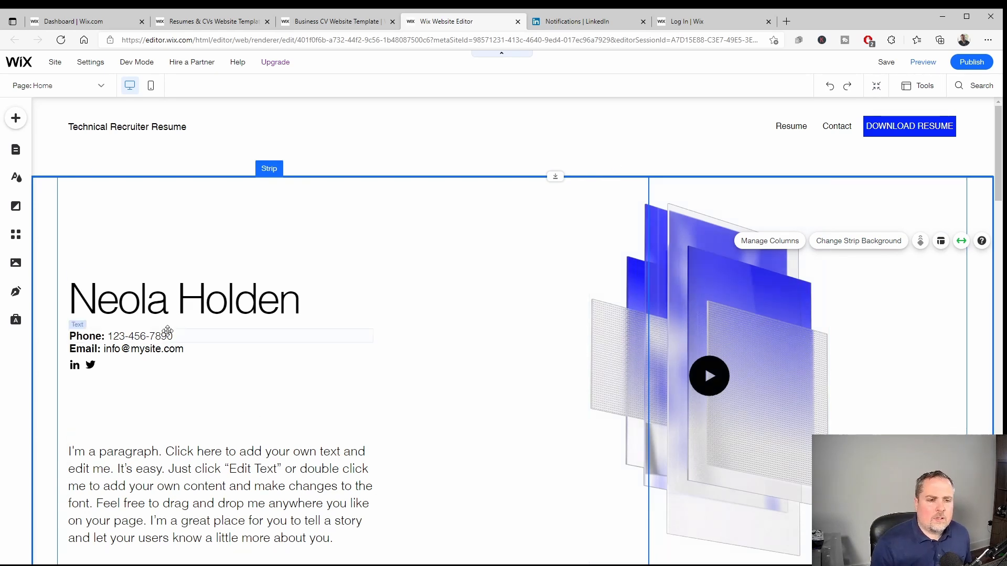
# Replace the large placeholder name in the intro section with the site owner's full name.
pyautogui.click(240, 300)
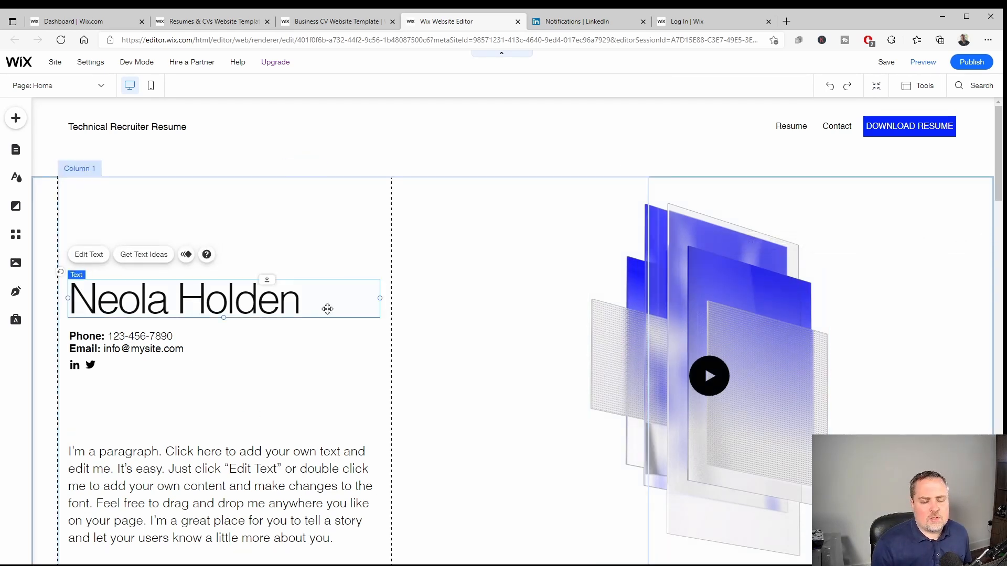
pyautogui.doubleClick(297, 303)
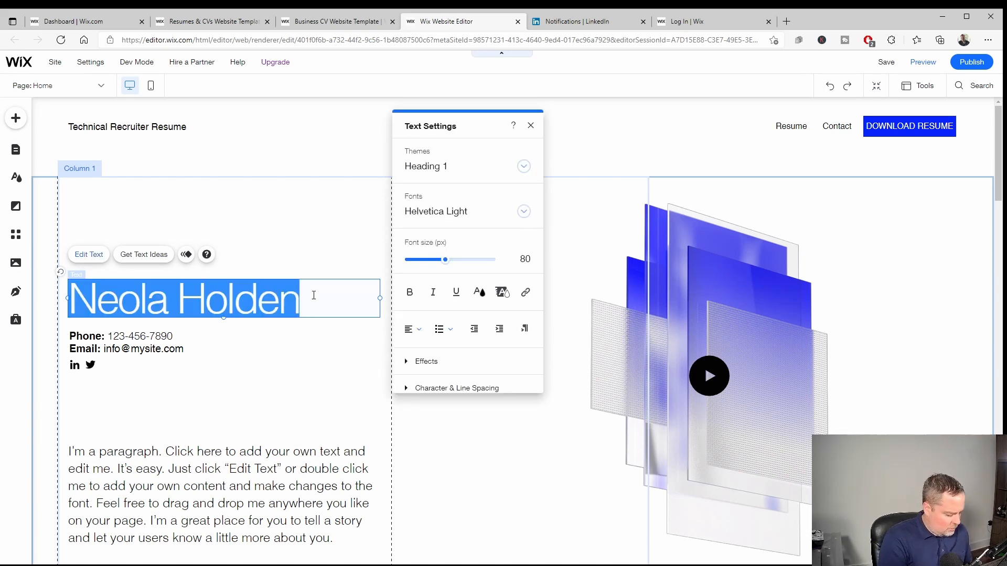
pyautogui.write('Br')
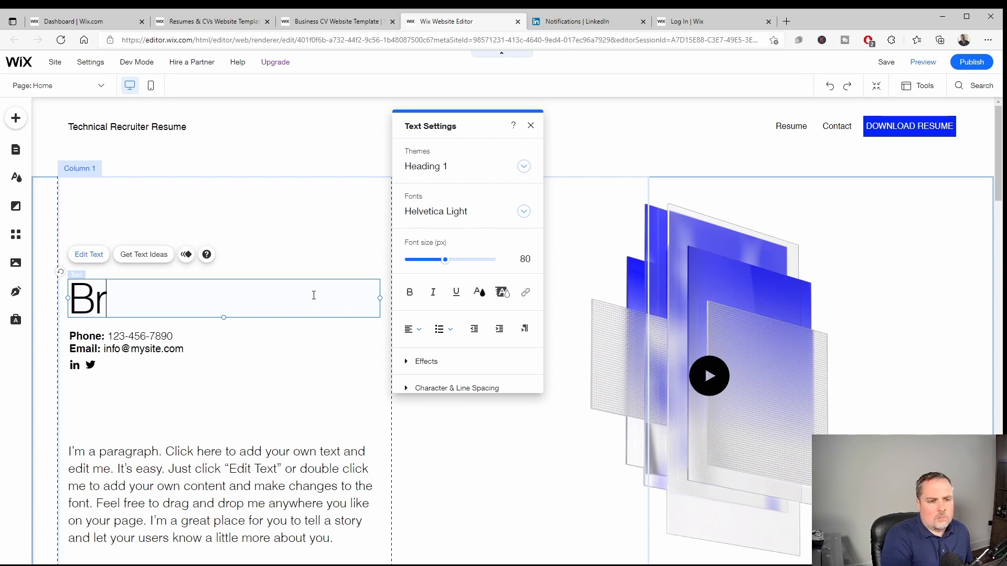
pyautogui.write('yanb')
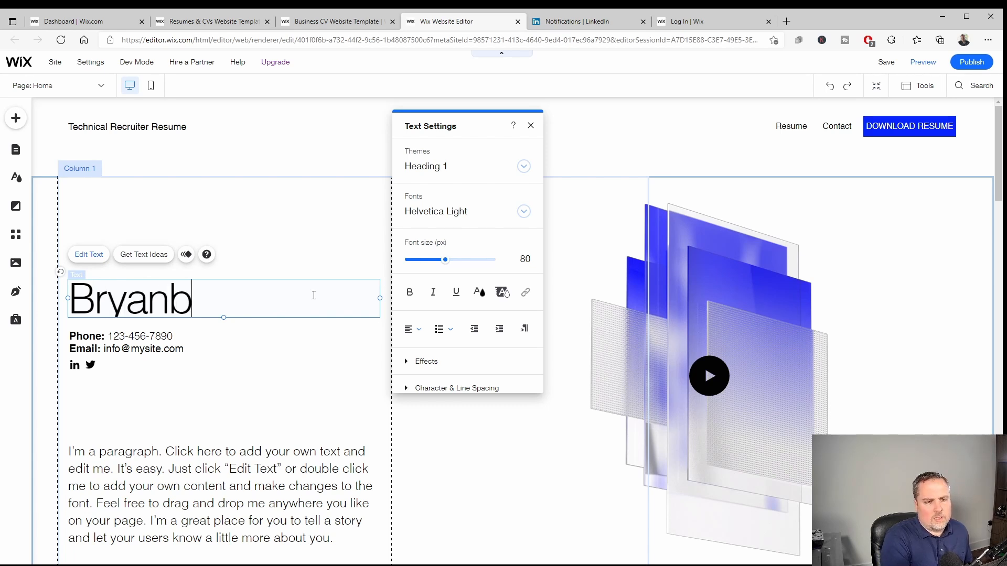
pyautogui.press('BackSpace')
pyautogui.write('Creely')
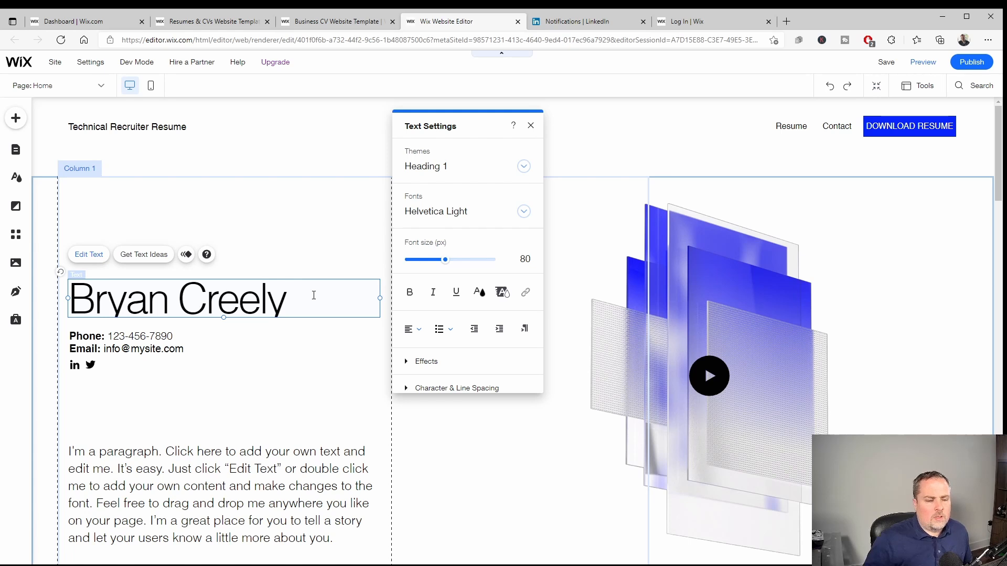
pyautogui.click(174, 351)
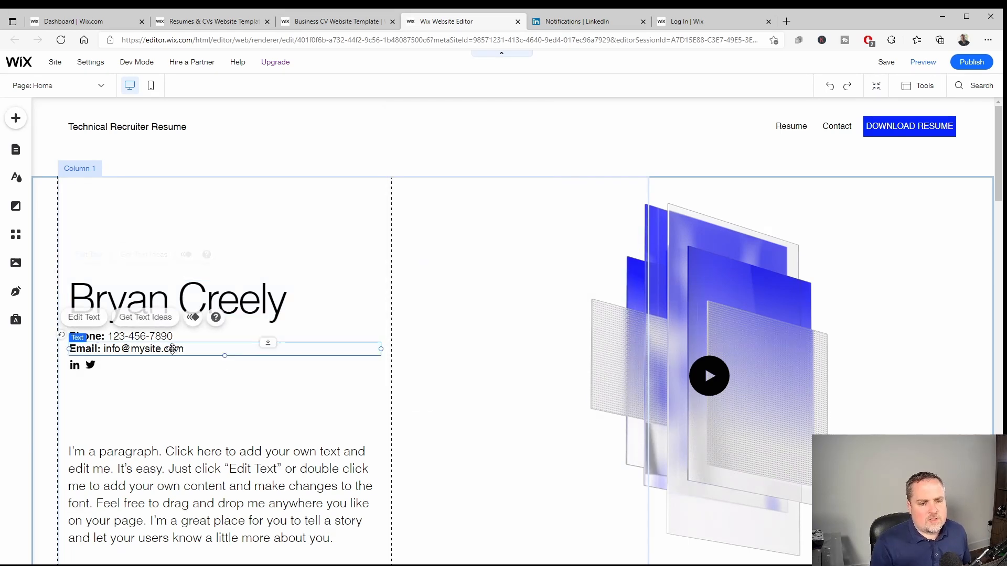
pyautogui.click(157, 373)
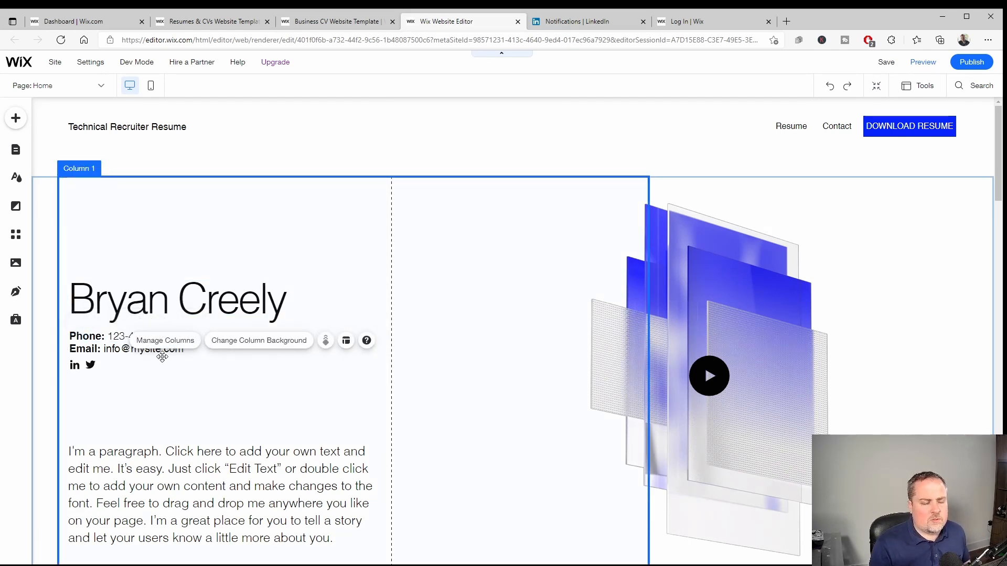
pyautogui.click(115, 338)
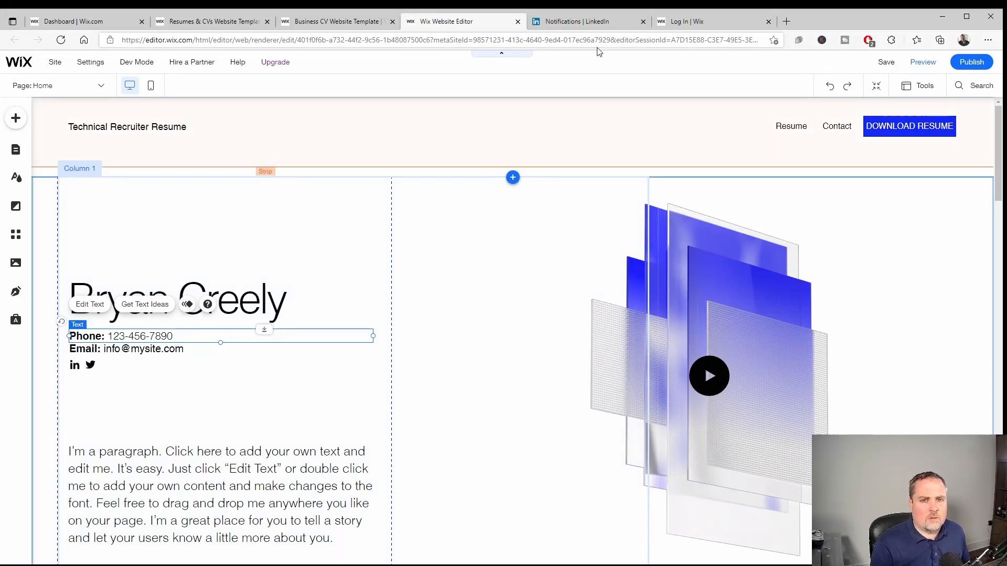
# Point the LinkedIn icon in the intro section's social bar to the owner's personal LinkedIn profile URL.
pyautogui.click(78, 366)
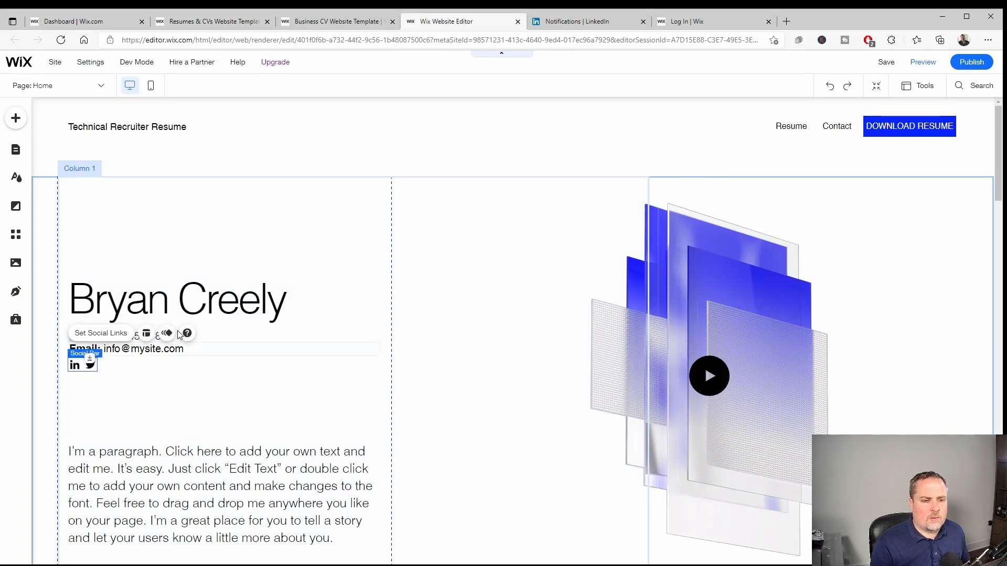
pyautogui.click(104, 335)
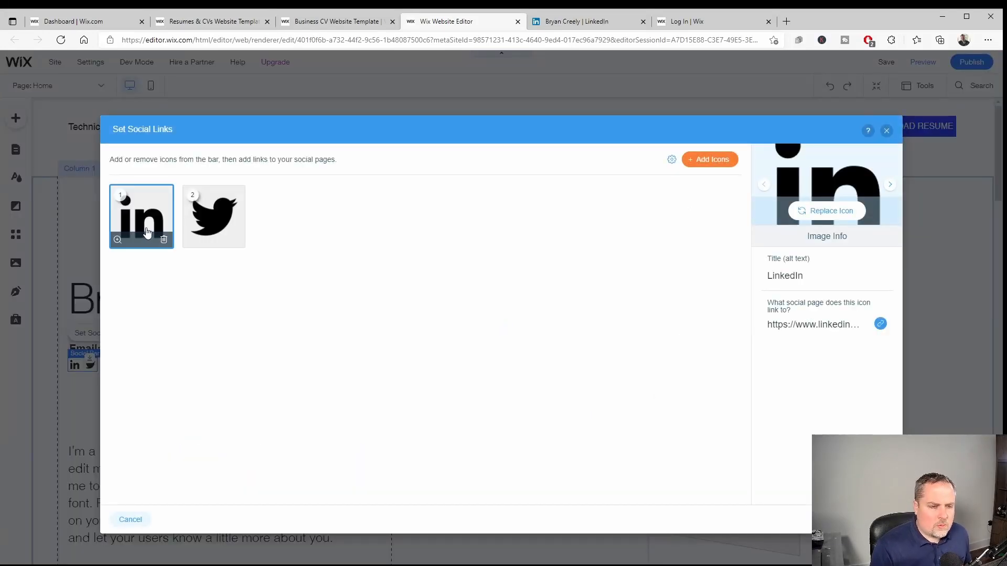
pyautogui.click(881, 325)
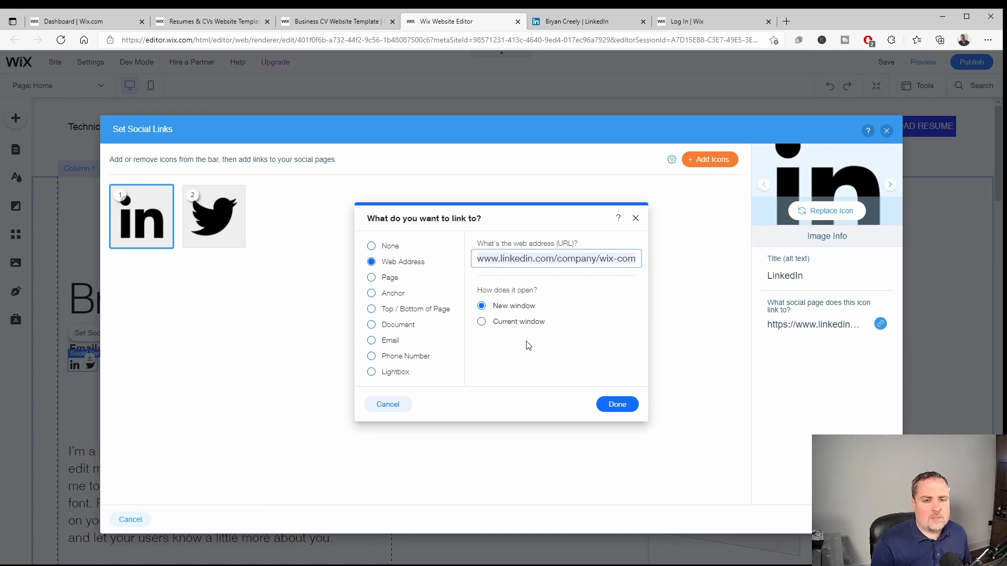
pyautogui.hotkey('ctrl', 'v')
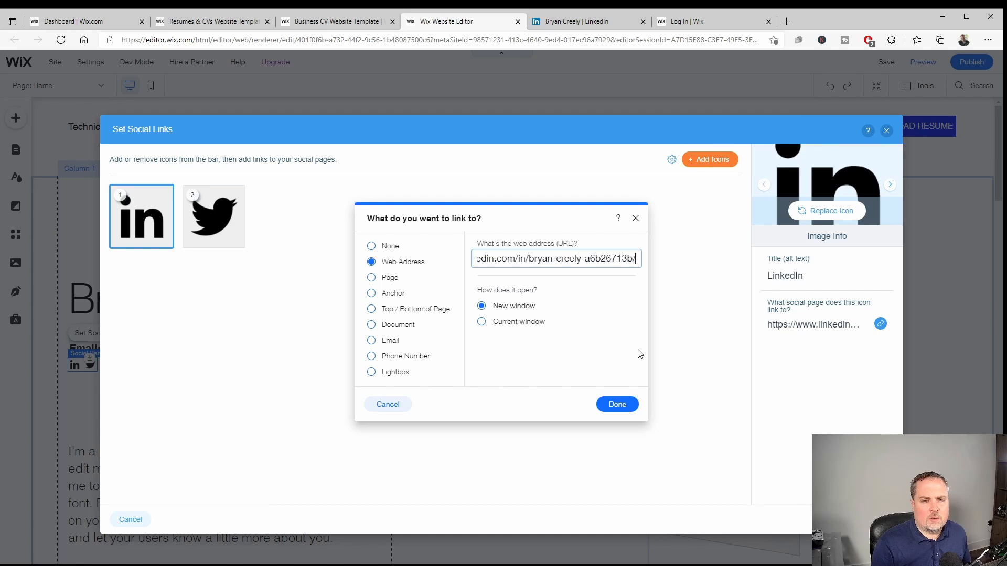
pyautogui.click(618, 412)
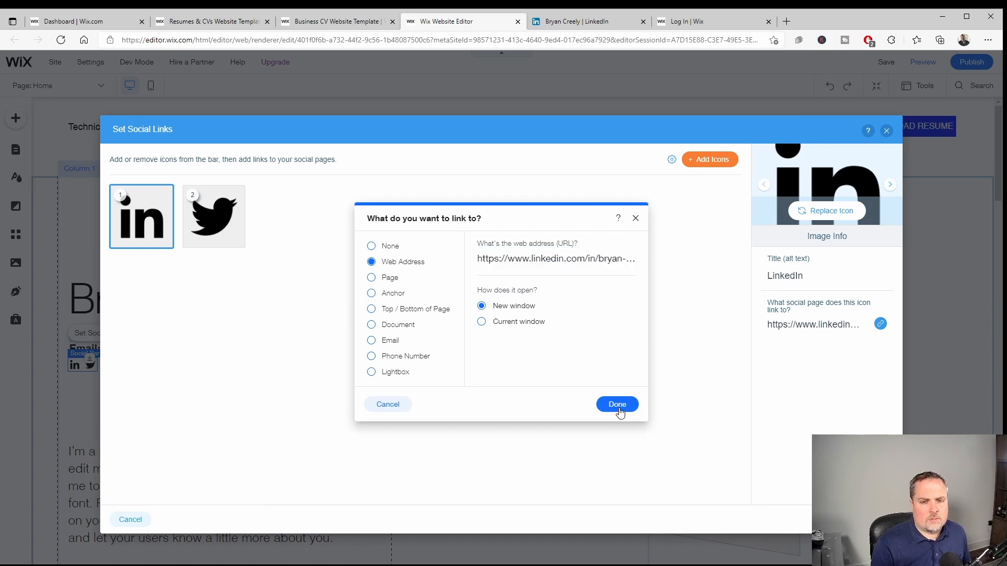
pyautogui.click(619, 412)
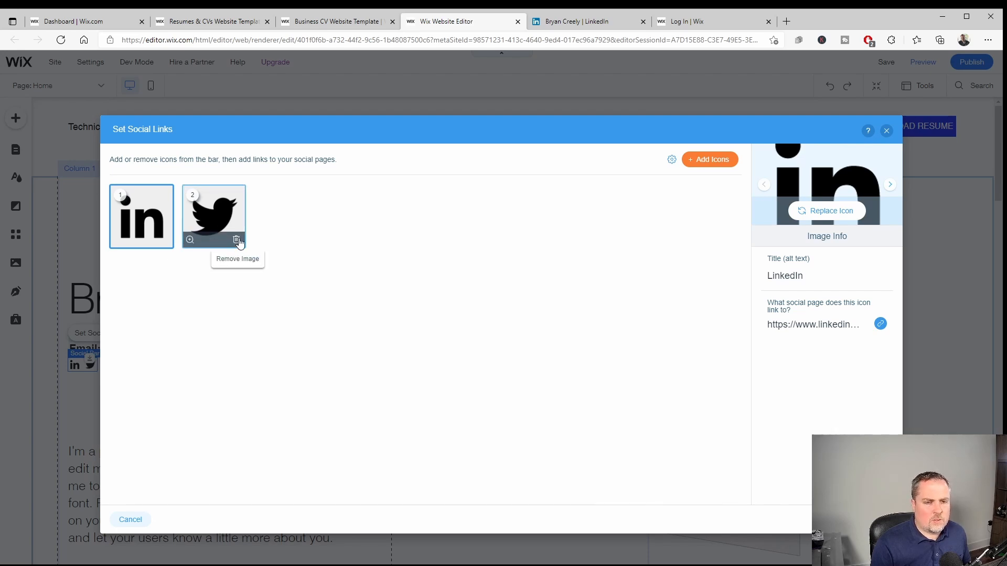
# Remove the Twitter icon from the social bar and apply the social link changes.
pyautogui.click(237, 241)
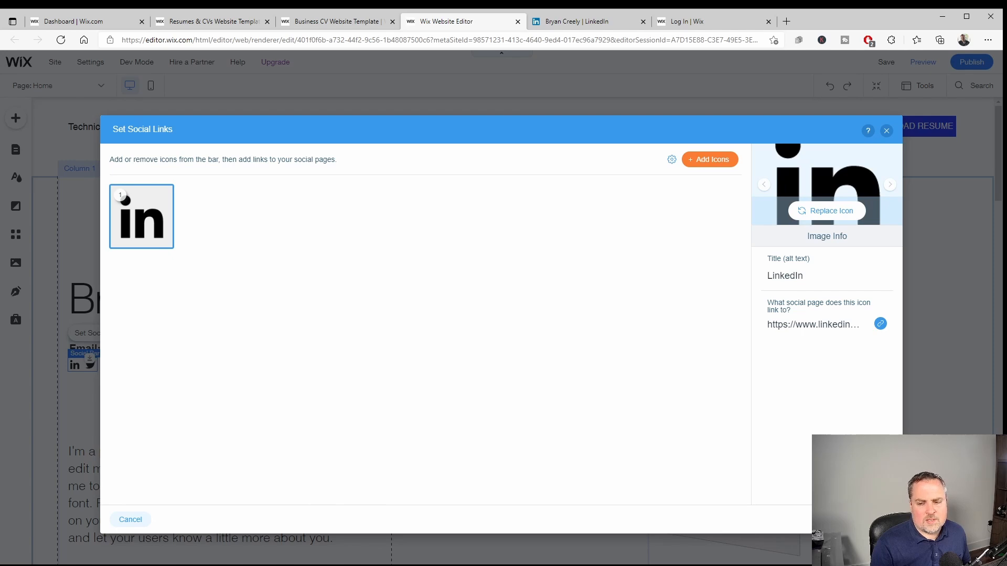
pyautogui.click(872, 519)
pyautogui.click(124, 394)
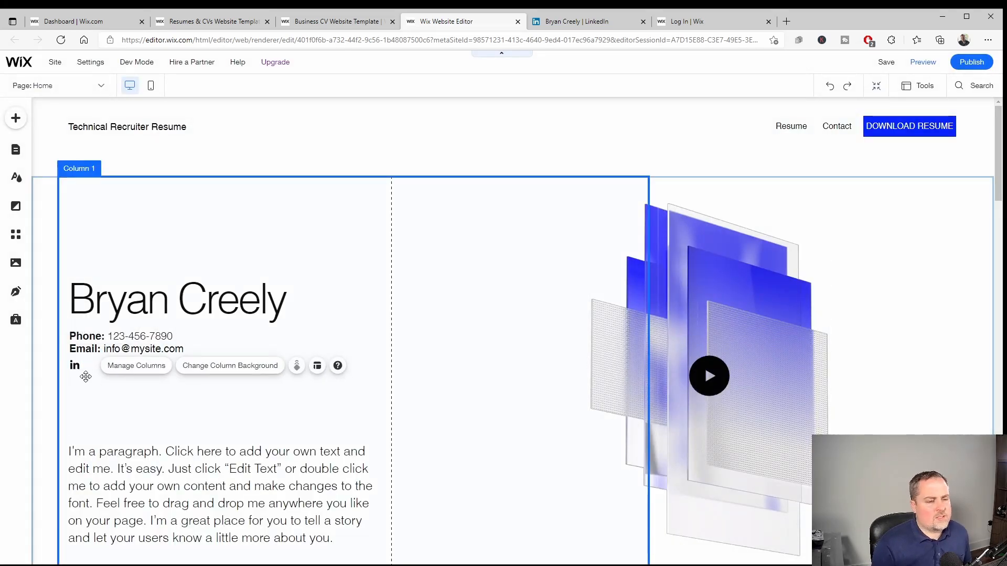
# Replace the intro placeholder paragraph with the professional summary beginning "Senior recruiting and Talent Acquisition professional with over 15 years of experience".
pyautogui.scroll(-1, 179, 442)
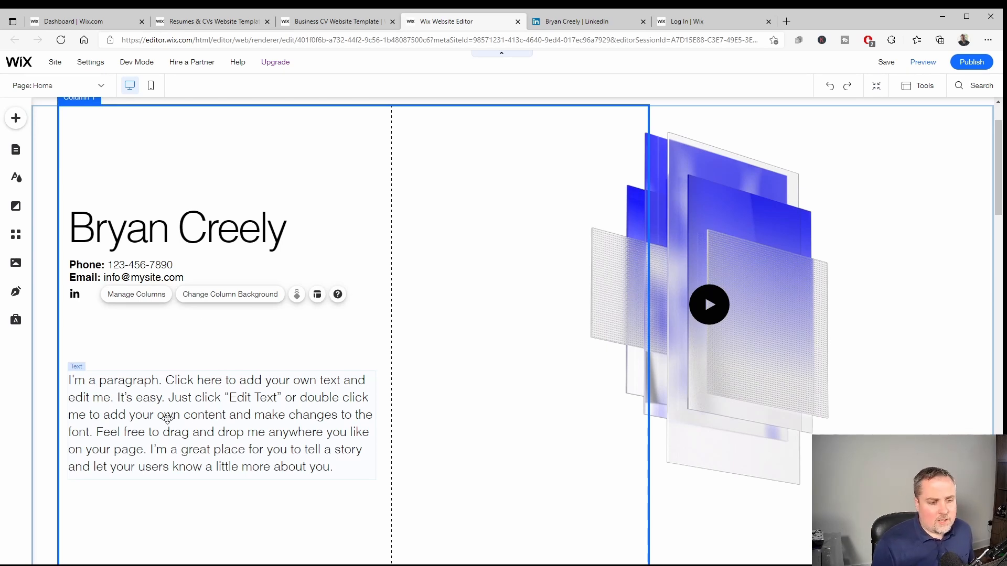
pyautogui.scroll(-1, 168, 485)
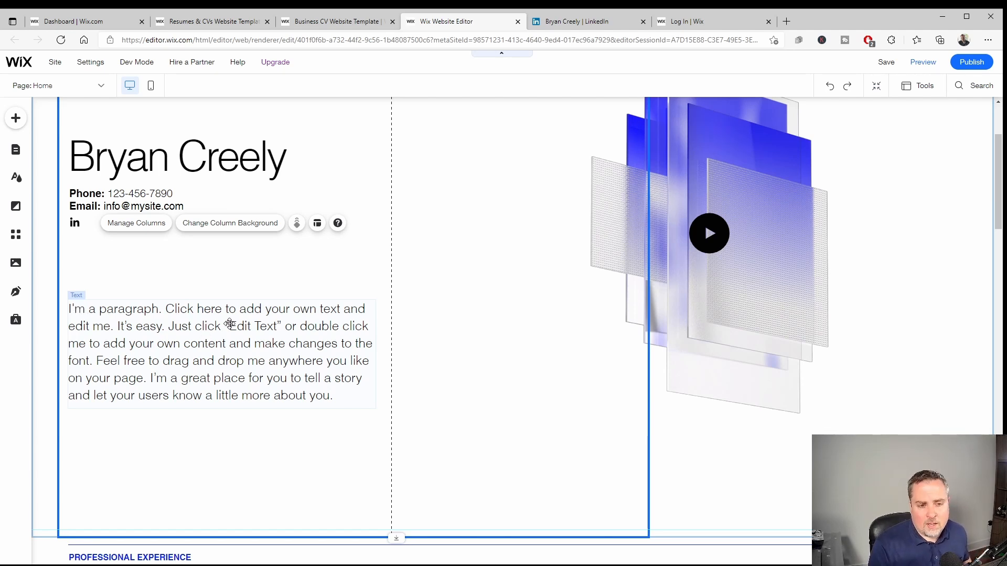
pyautogui.doubleClick(149, 328)
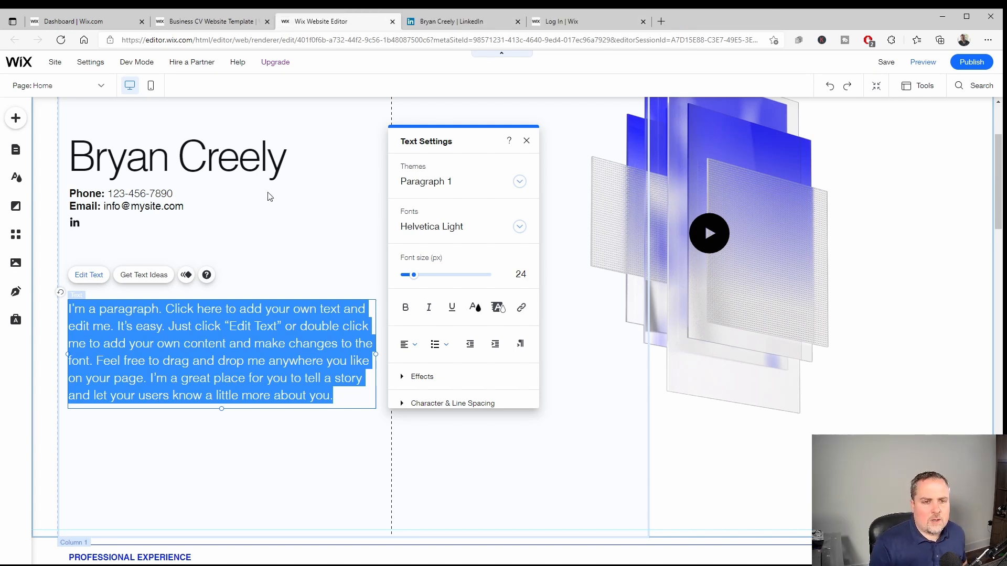
pyautogui.write("Senior recruiting and Talent Acquisition professional with over 15 years of experience hiring technical, engineering, corporate support, HR, Marketing, Sales and University Relations professionals into world class organizations.  I'm passionate about helping people their best career fits and assisting corporations brand themselves as an employer of choice. I'm also experienced HR business partner, problem solver and process improver.  Working knowledge of Workday, Glassdoor, Taleo, Brassring and Successfactors ATS systems.")
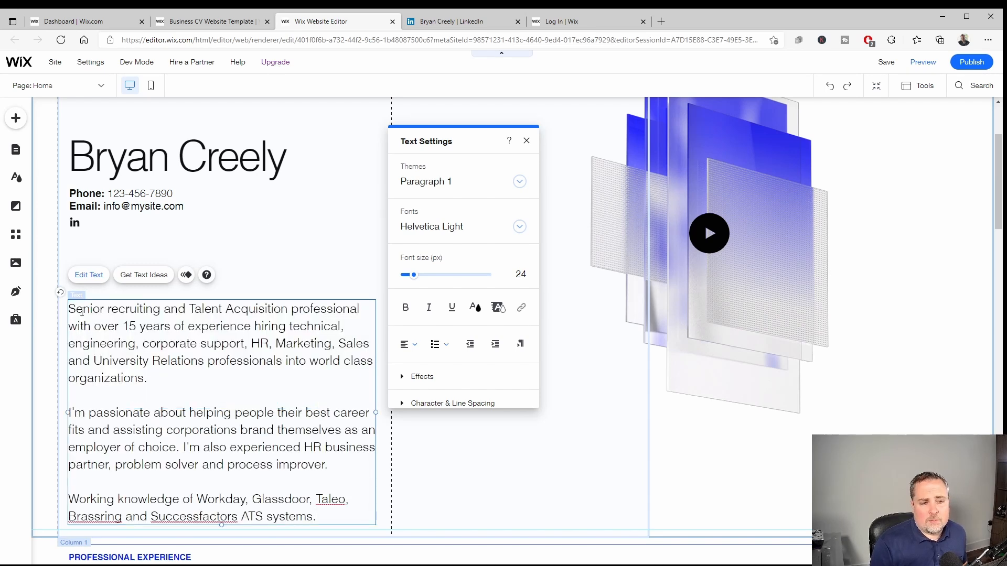
# Set the font size of the whole professional summary to 22 px.
pyautogui.moveTo(69, 309); pyautogui.dragTo(342, 512)
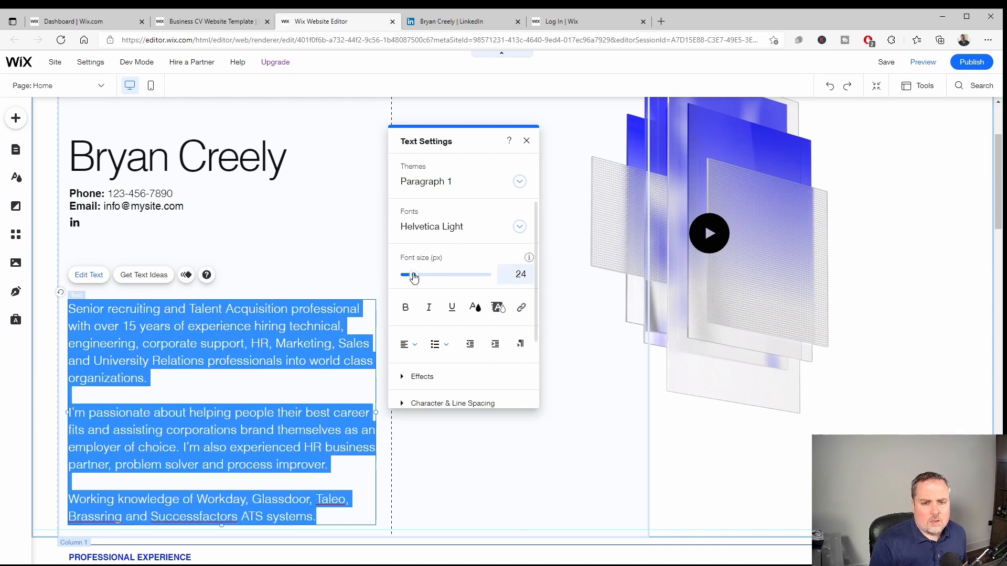
pyautogui.moveTo(414, 278); pyautogui.dragTo(414, 278)
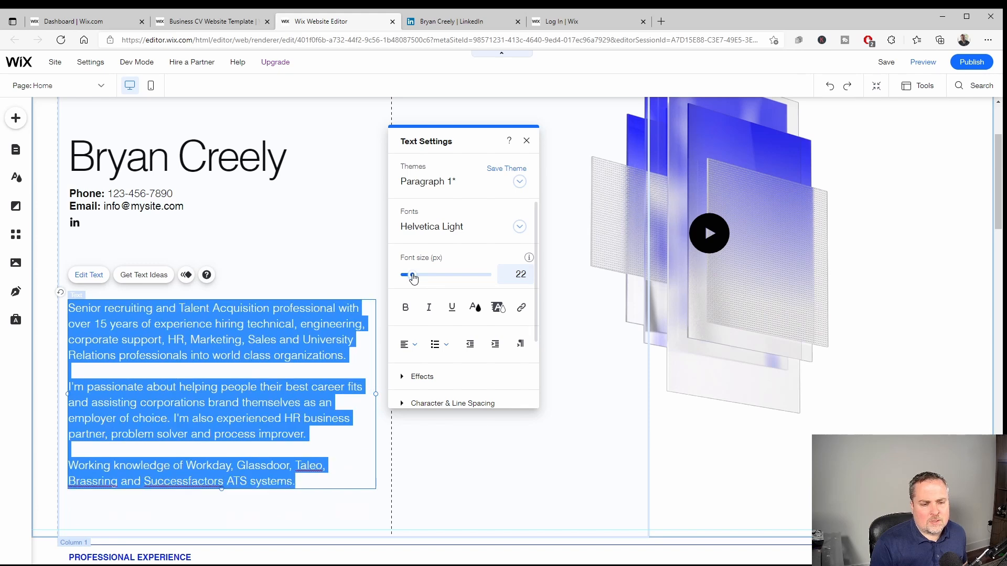
pyautogui.click(217, 498)
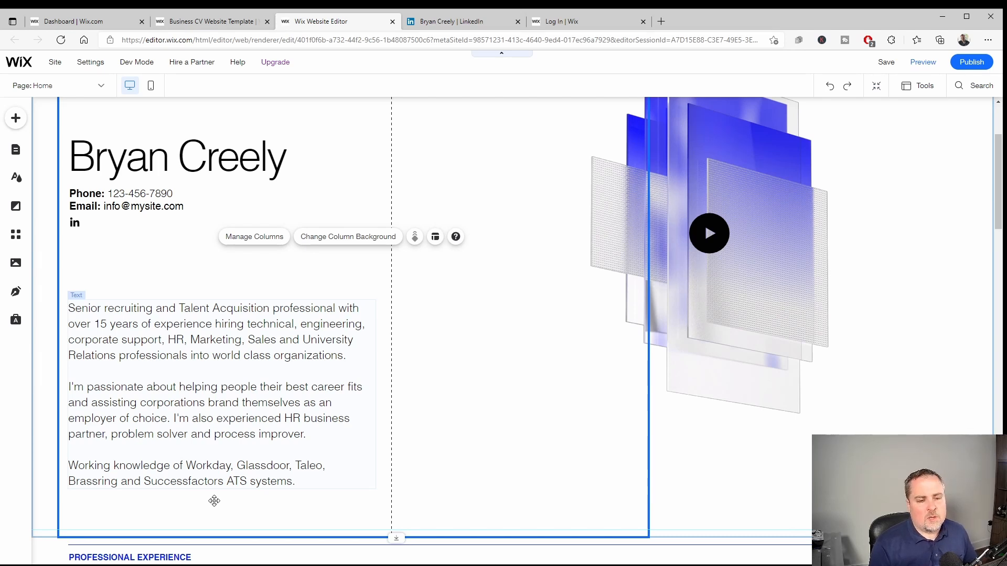
# Replace the Market Research Analyst job title under Professional Experience with "Senior Recruiter".
pyautogui.scroll(-4, 246, 354)
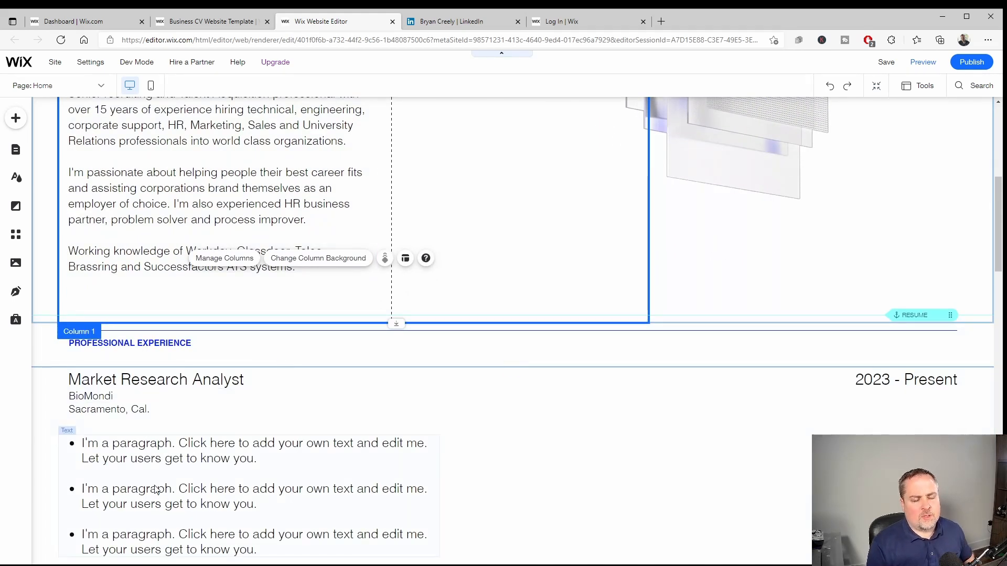
pyautogui.scroll(-1, 152, 454)
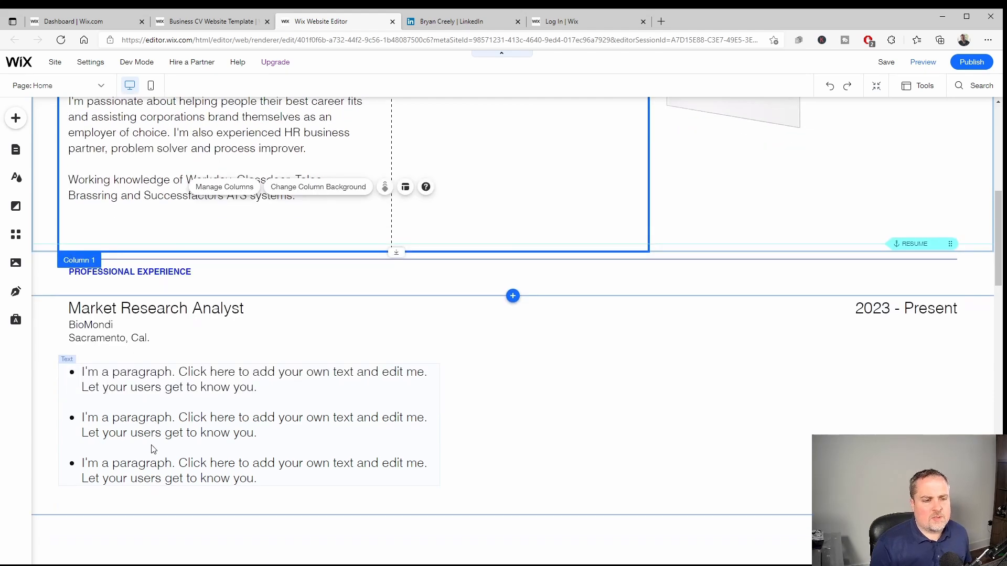
pyautogui.click(137, 314)
pyautogui.click(139, 311)
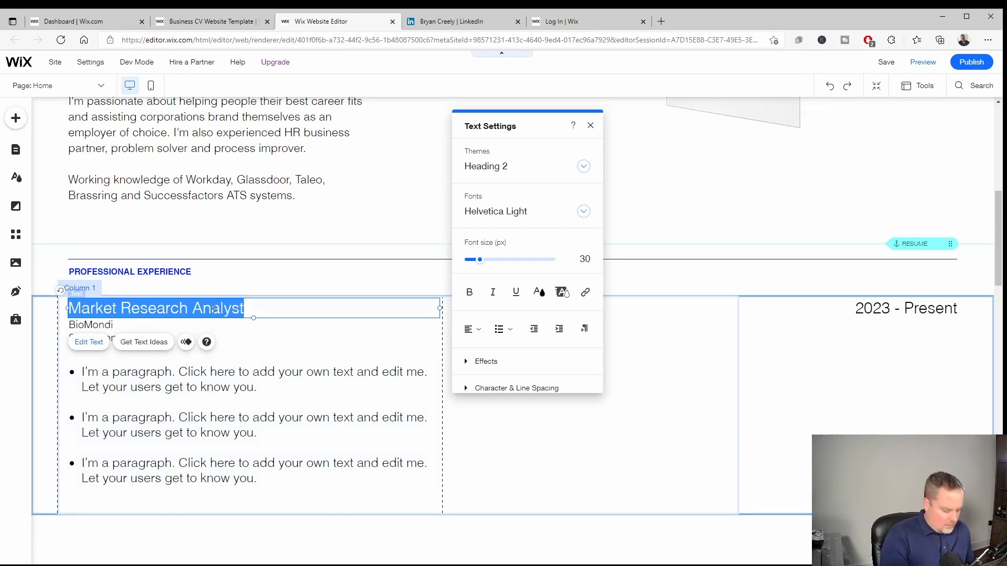
pyautogui.write('Senio')
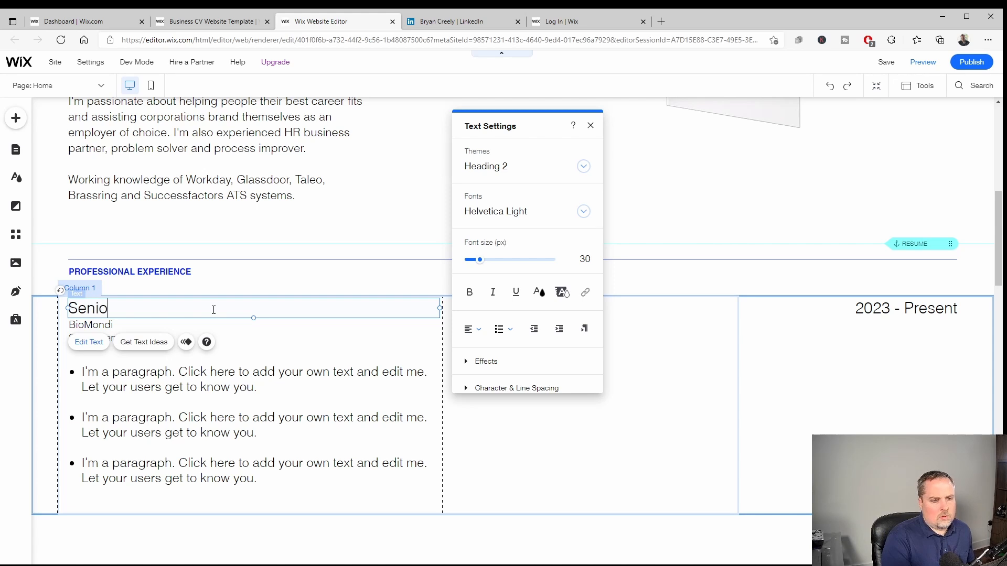
pyautogui.write('r Recruiter')
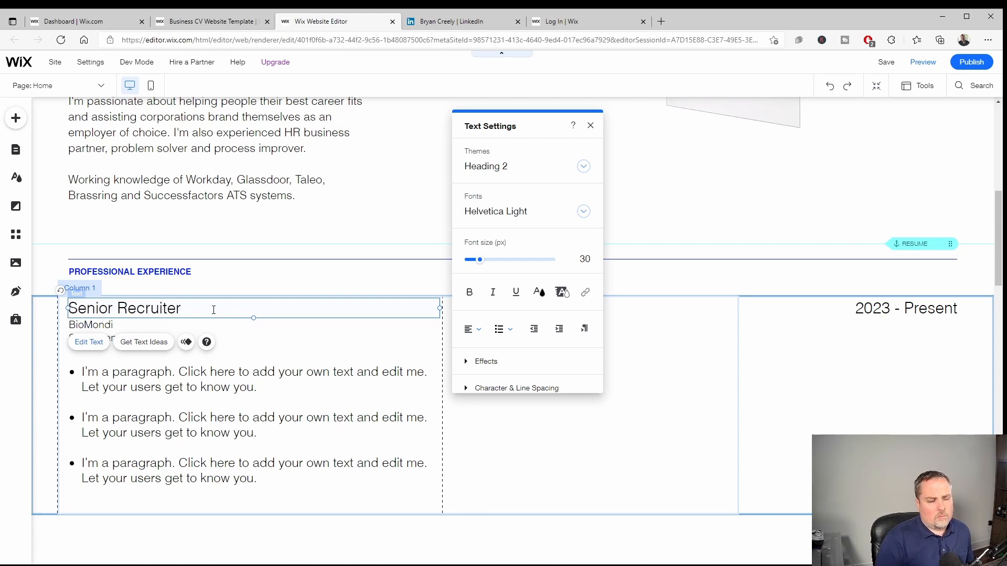
# Replace the company name under the Senior Recruiter title with "Acme Manufacturing Co.".
pyautogui.doubleClick(118, 325)
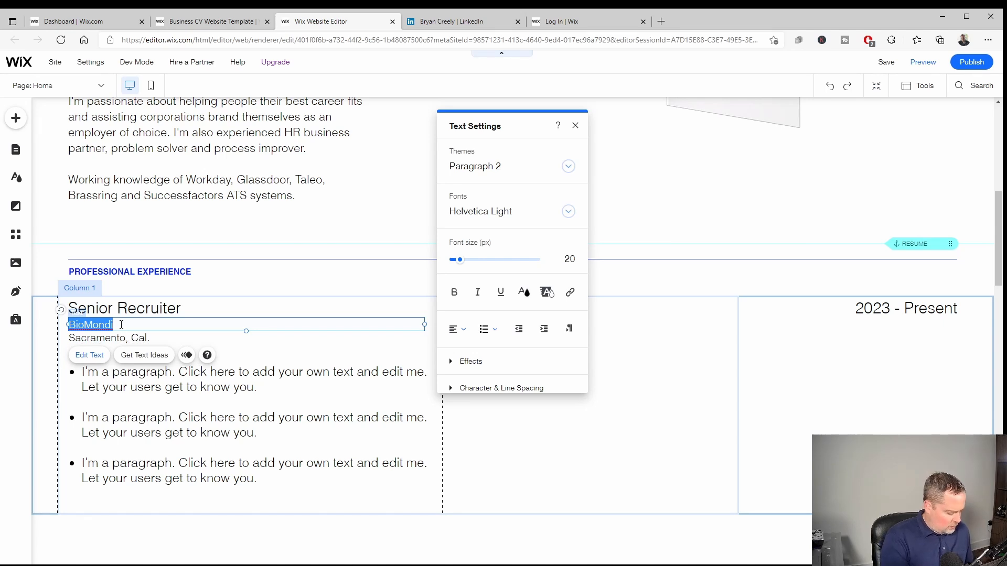
pyautogui.press('BackSpace')
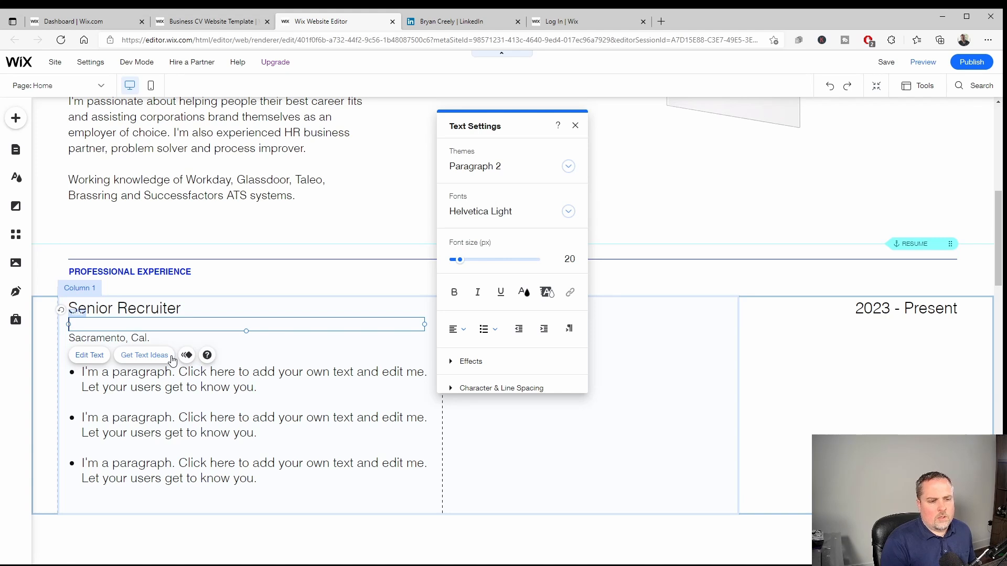
pyautogui.write('AC')
pyautogui.press('BackSpace')
pyautogui.press('BackSpace')
pyautogui.write('A')
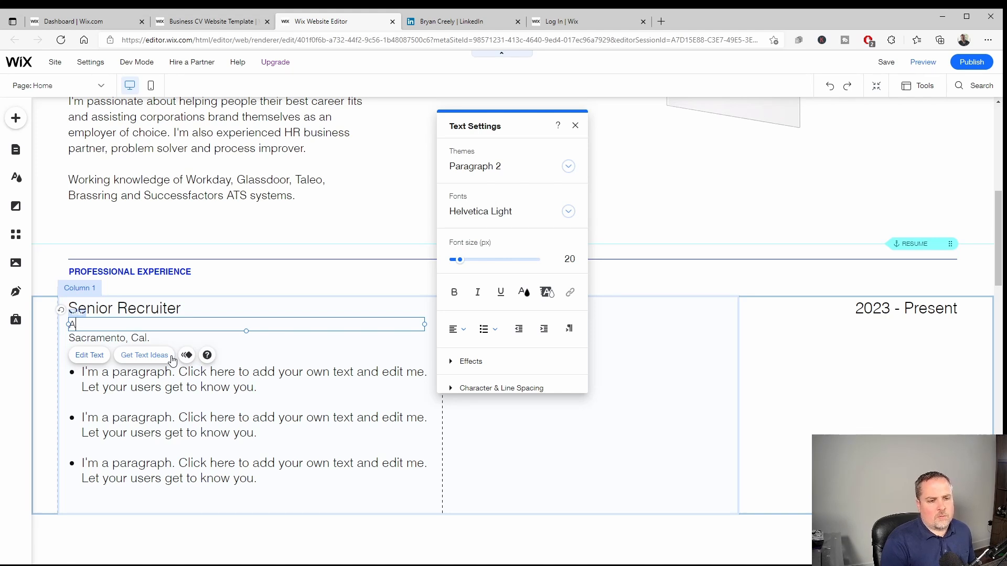
pyautogui.write('cme Manufacture')
pyautogui.press('BackSpace')
pyautogui.write('r')
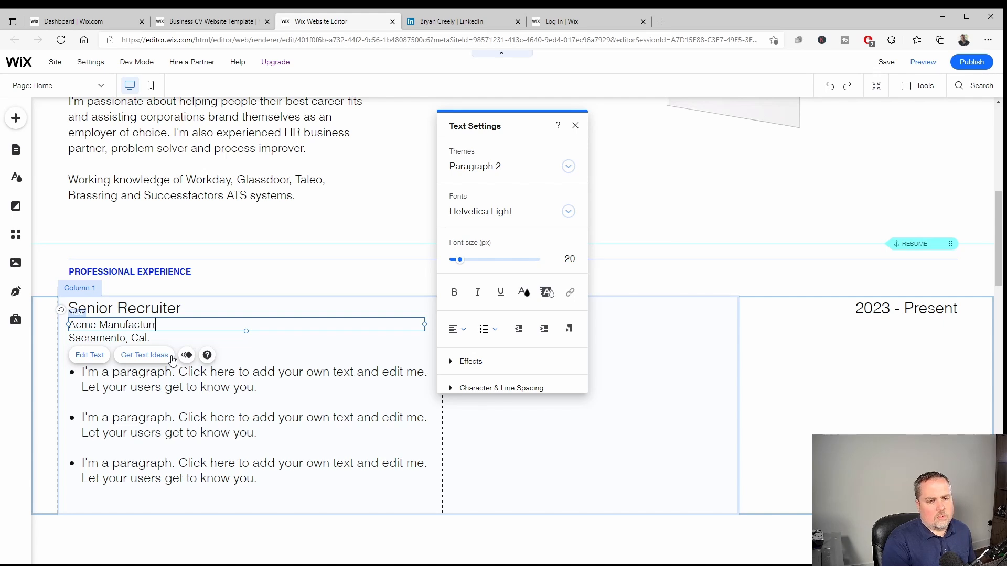
pyautogui.press('BackSpace')
pyautogui.write('ing Co.')
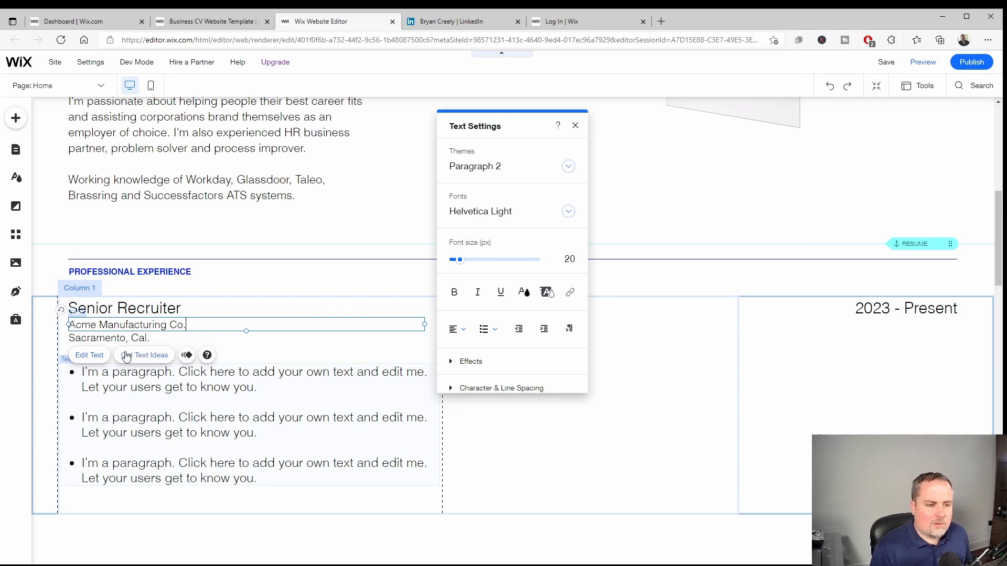
pyautogui.click(112, 340)
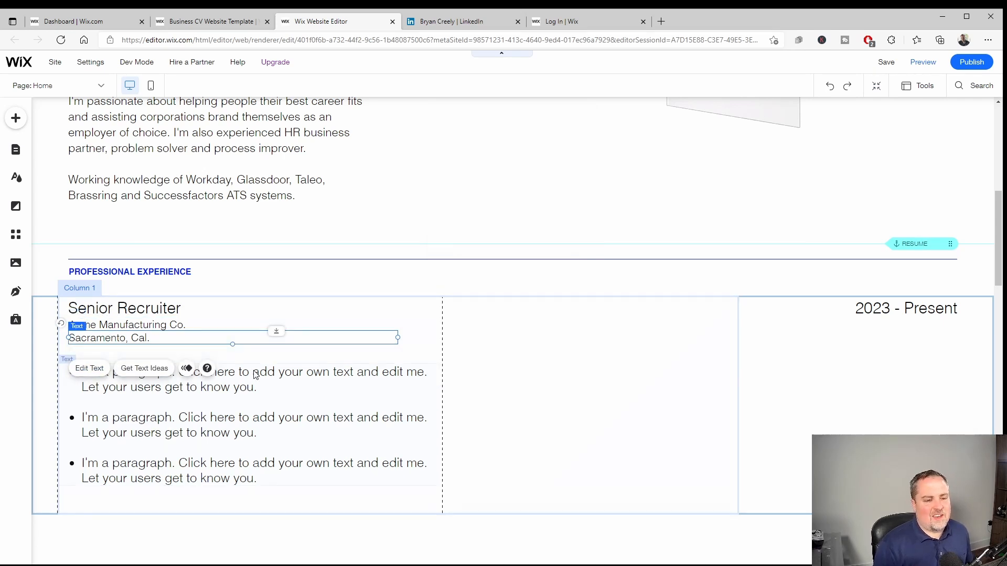
# Replace the Senior Recruiter placeholder bullets with the job description beginning "Full life cycle, consultative Talent Acquisition recruiting specialist".
pyautogui.click(167, 407)
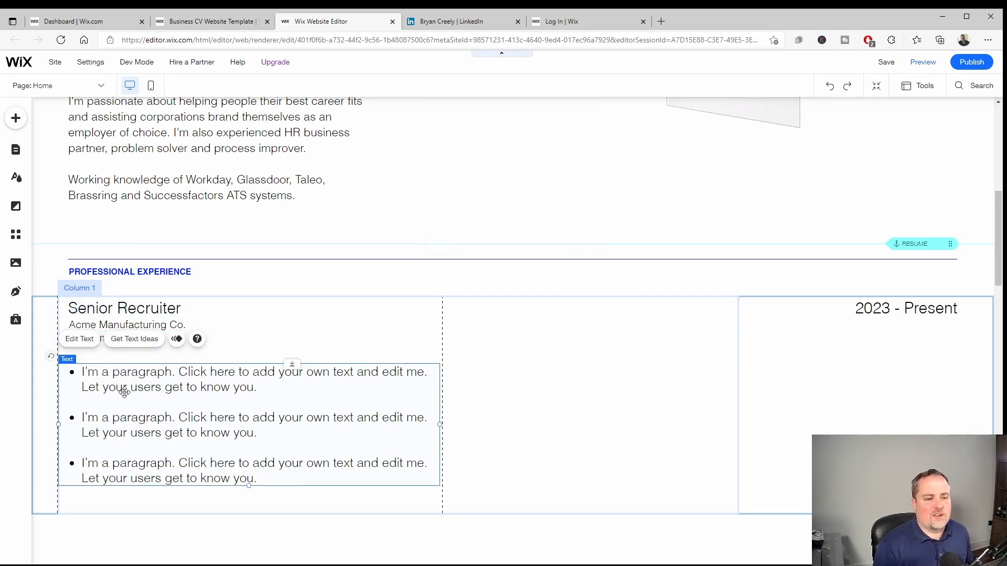
pyautogui.doubleClick(240, 470)
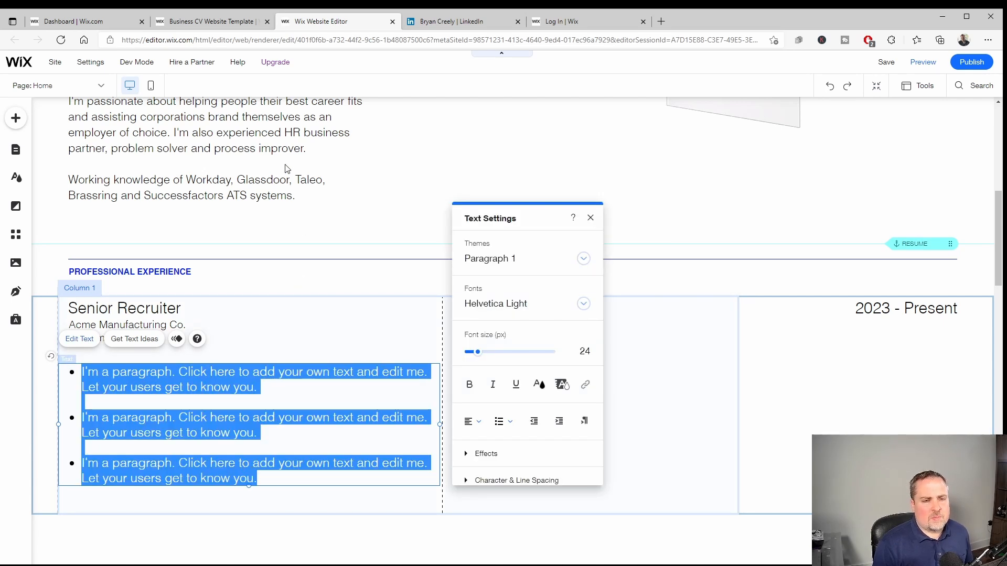
pyautogui.write('- Full life cycle, consultative Talent Acquisition recruiting specialist focused on exempt positions located across North America, specifically in the transportation, semiconductors and automotive segments. - Partnered with Sr. Level leaders and HR business partners to ensure timely and smooth recruitment of mission-critical roles. - Ensured metrics were met with streamlined recruitment processes focused on time-to-fill, applicant flow and candidate experience. -Utilized advance search methods including Boolean search strings, LinkedIn sourcing, networks and x-ray search to find targeted passive candidates.')
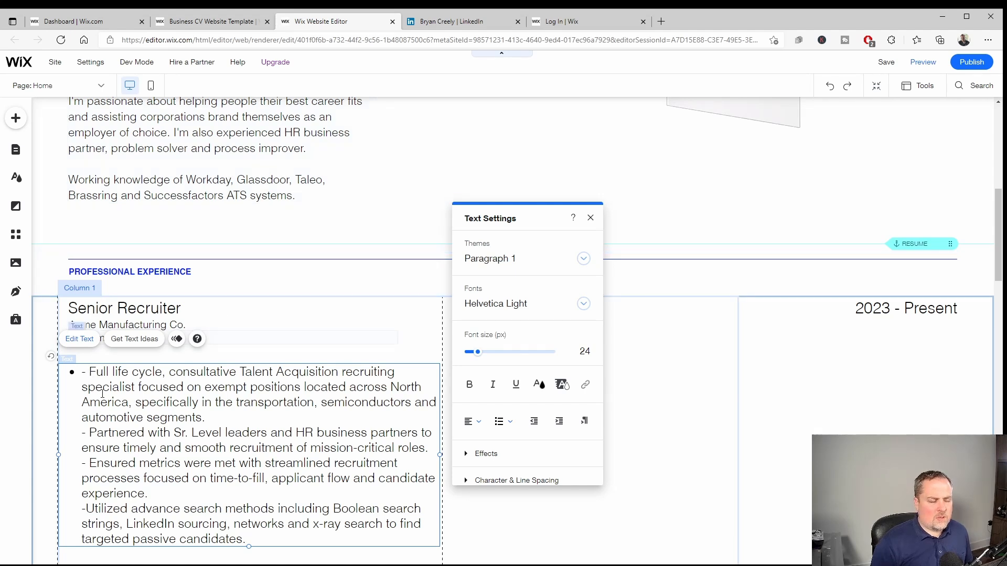
# Remove the leading dashes from the Senior Recruiter description and make each of its four statements a separate bullet.
pyautogui.press('BackSpace')
pyautogui.press('BackSpace')
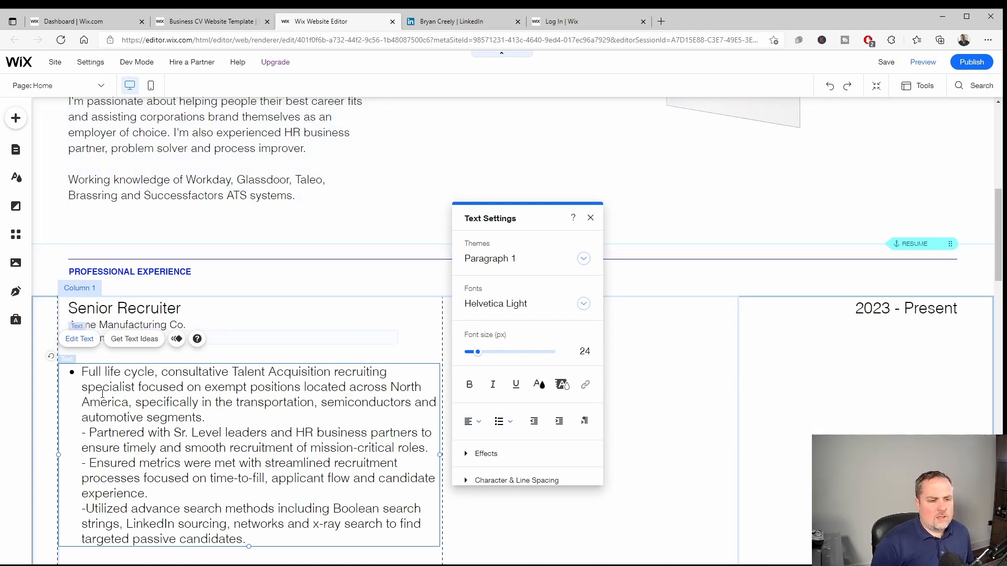
pyautogui.press('Down')
pyautogui.press('BackSpace')
pyautogui.press('BackSpace')
pyautogui.press('BackSpace')
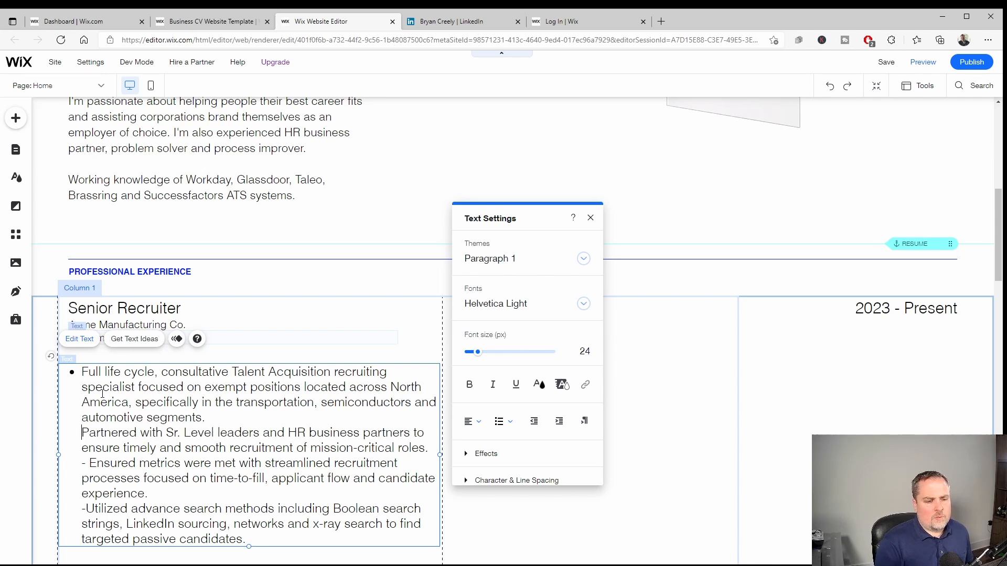
pyautogui.press('Return')
pyautogui.press('Down')
pyautogui.press('Down')
pyautogui.press('BackSpace')
pyautogui.press('BackSpace')
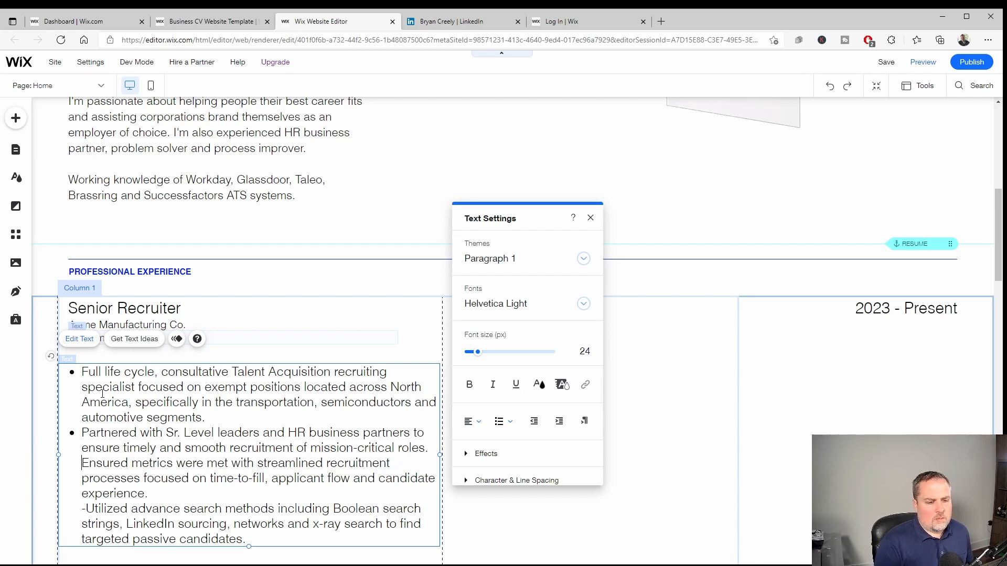
pyautogui.press('BackSpace')
pyautogui.press('Return')
pyautogui.press('Down')
pyautogui.press('Down')
pyautogui.press('Down')
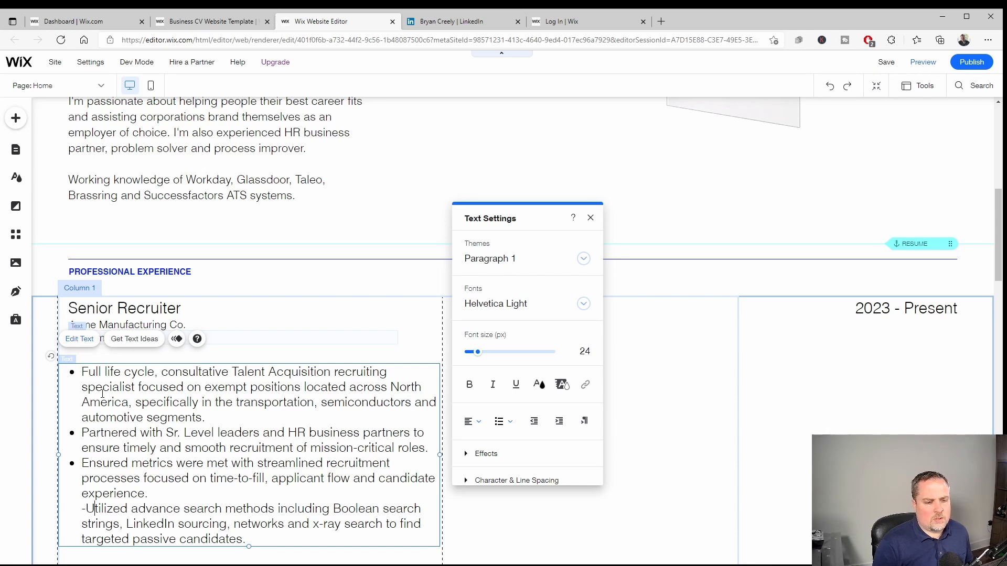
pyautogui.press('BackSpace')
pyautogui.press('BackSpace')
pyautogui.press('Return')
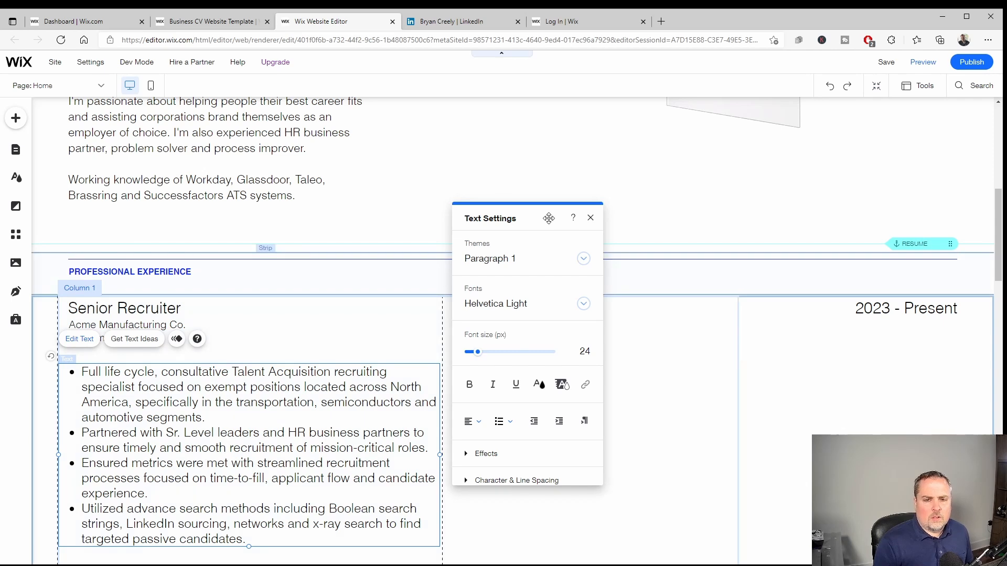
pyautogui.click(591, 219)
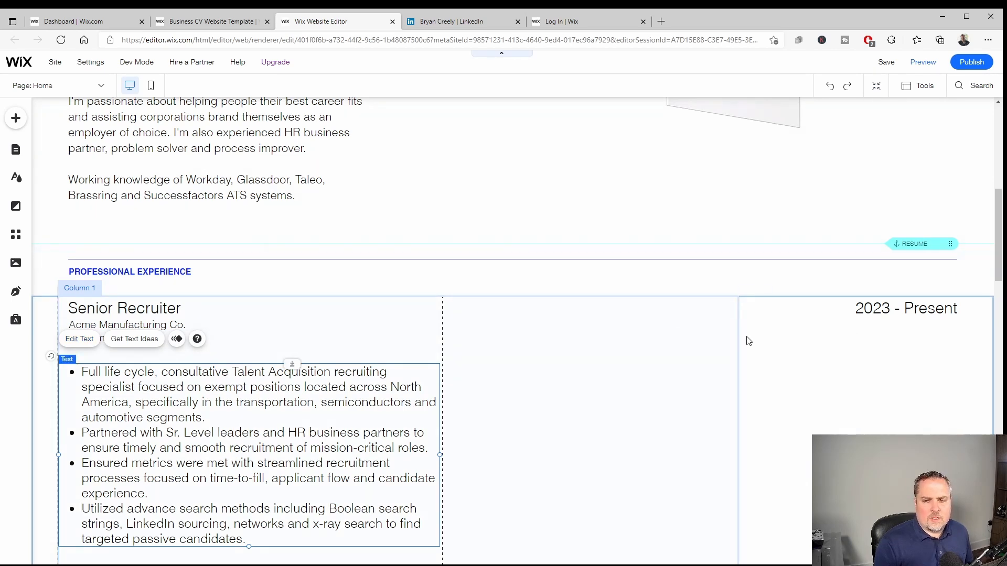
# Replace the date range of the Senior Recruiter entry with "2020-Current".
pyautogui.doubleClick(886, 312)
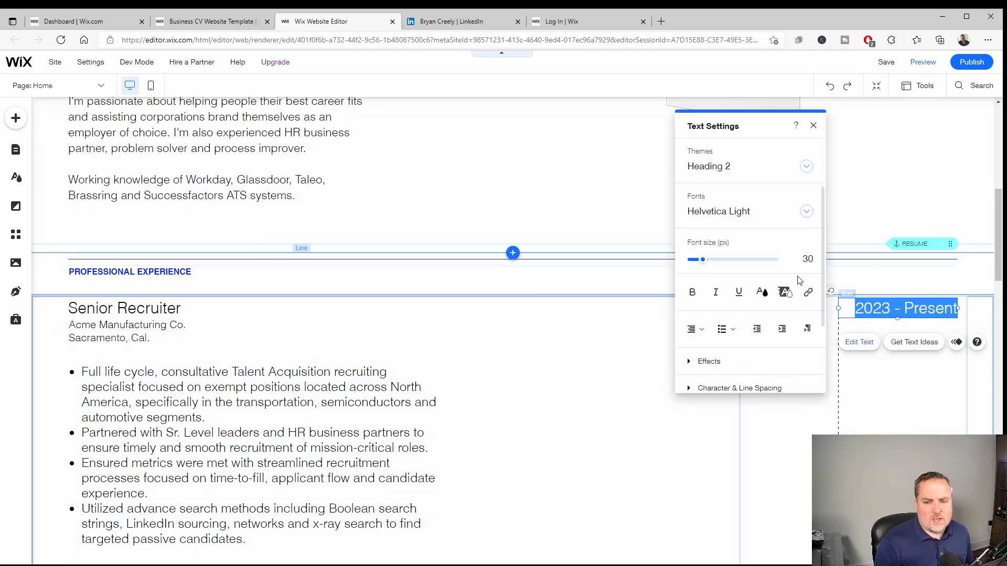
pyautogui.write('202')
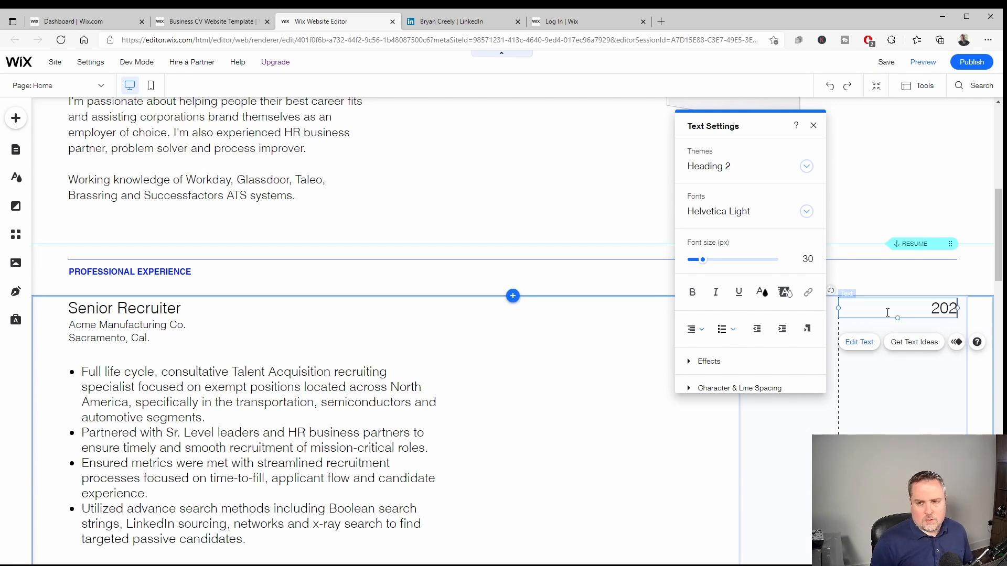
pyautogui.write('0-')
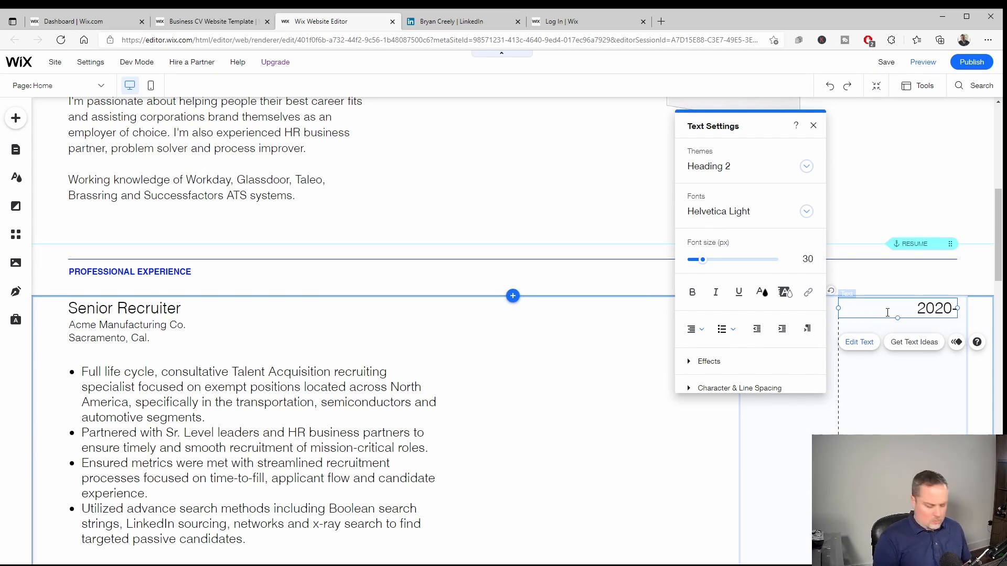
pyautogui.write('Current')
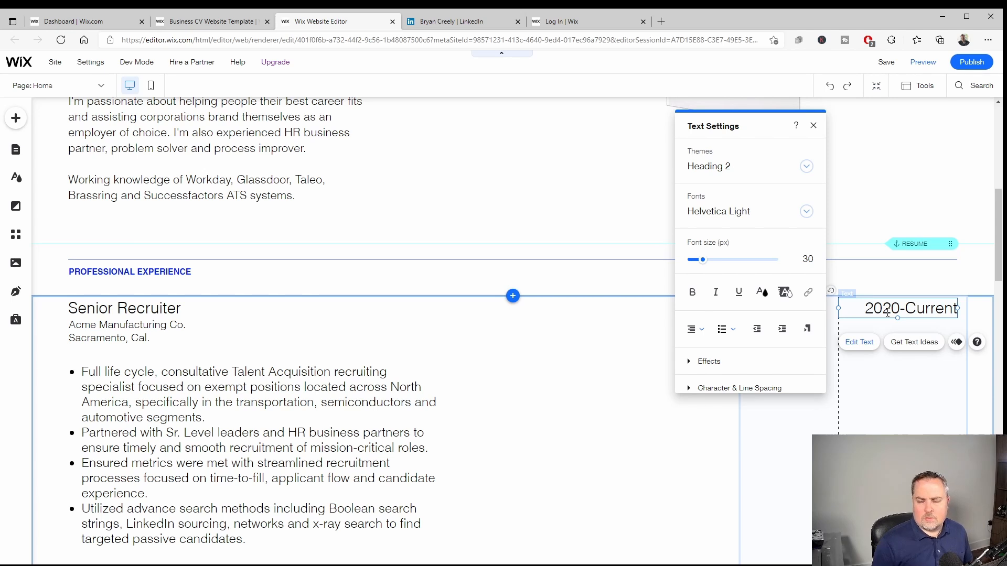
pyautogui.click(877, 434)
pyautogui.click(602, 382)
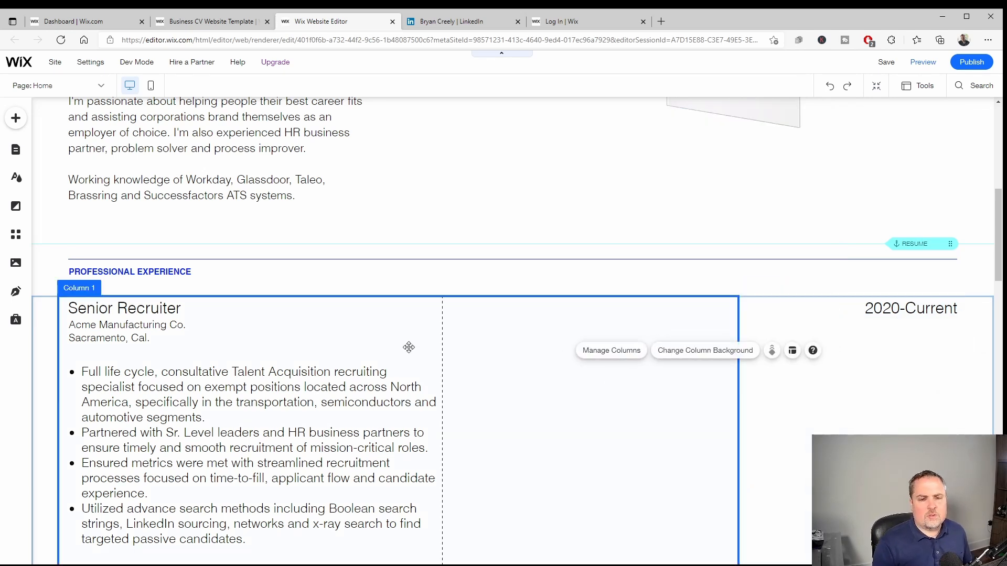
# Replace the second job's title, IT Business Operation Data Analyst, with "Sr. Technical Recruiter".
pyautogui.scroll(-3, 138, 445)
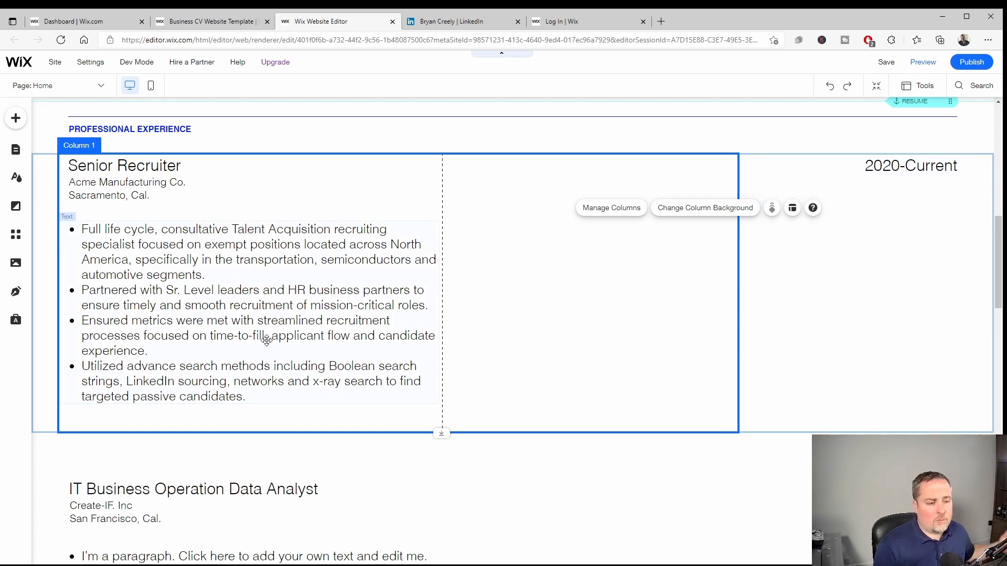
pyautogui.scroll(-4, 266, 340)
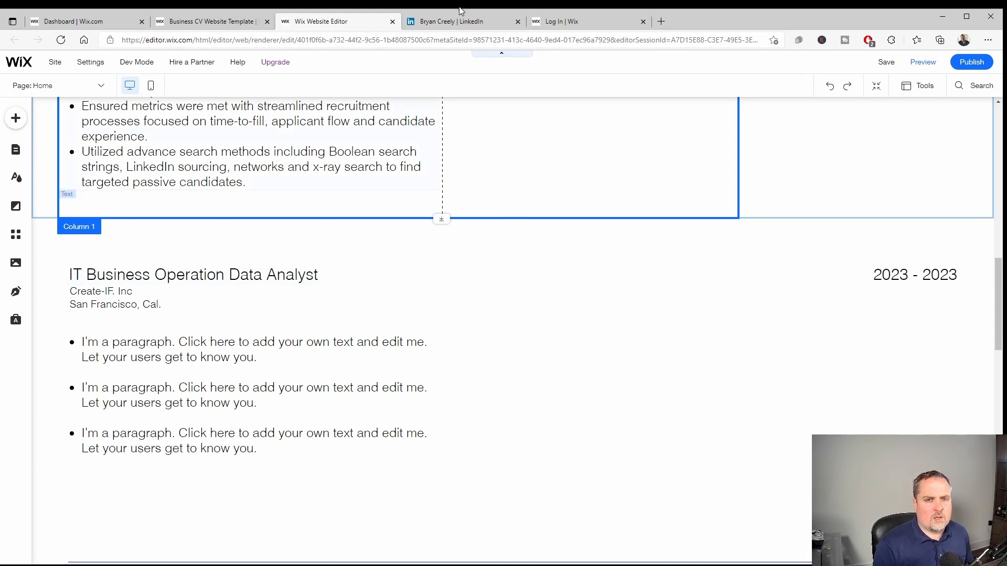
pyautogui.doubleClick(193, 274)
pyautogui.write('Sr')
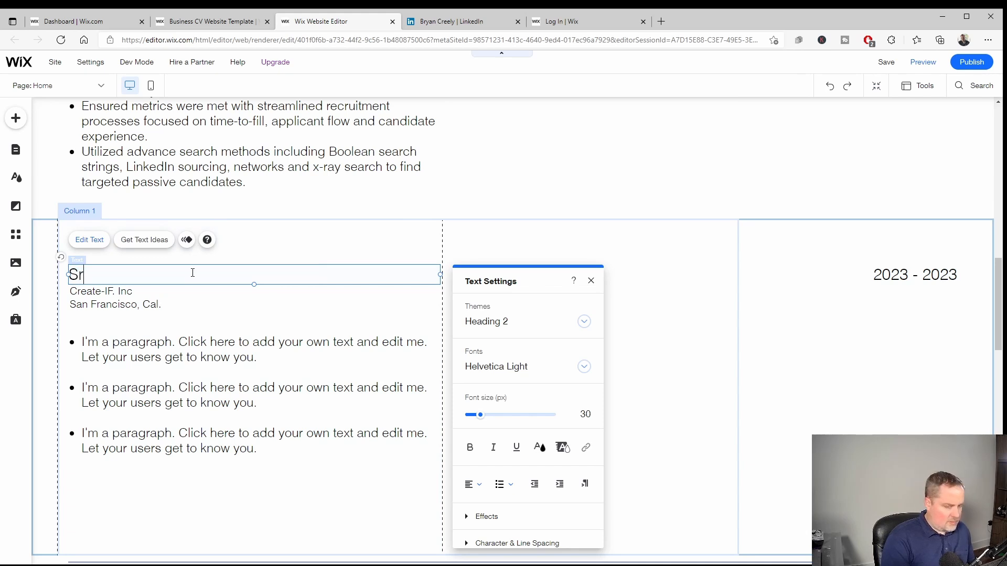
pyautogui.write('. Technical Recruiter')
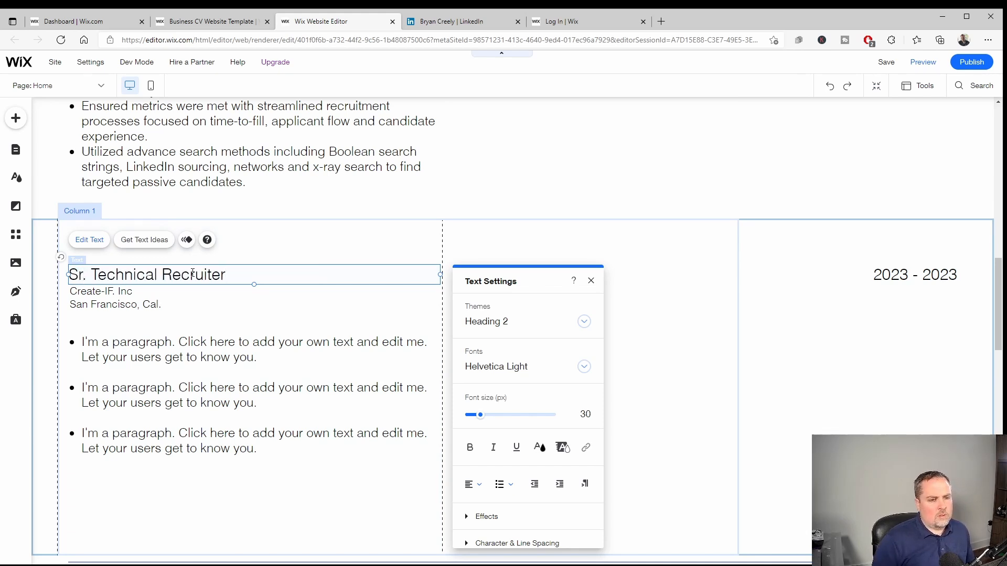
# Replace the company name under Sr. Technical Recruiter with "Amazon" and open its location line for editing.
pyautogui.click(126, 290)
pyautogui.doubleClick(126, 289)
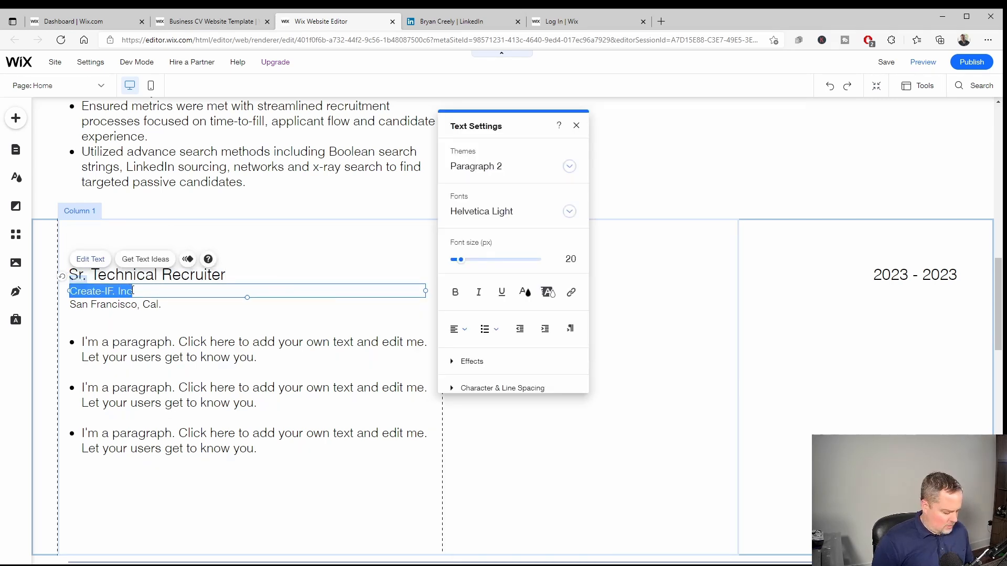
pyautogui.write('Amazon')
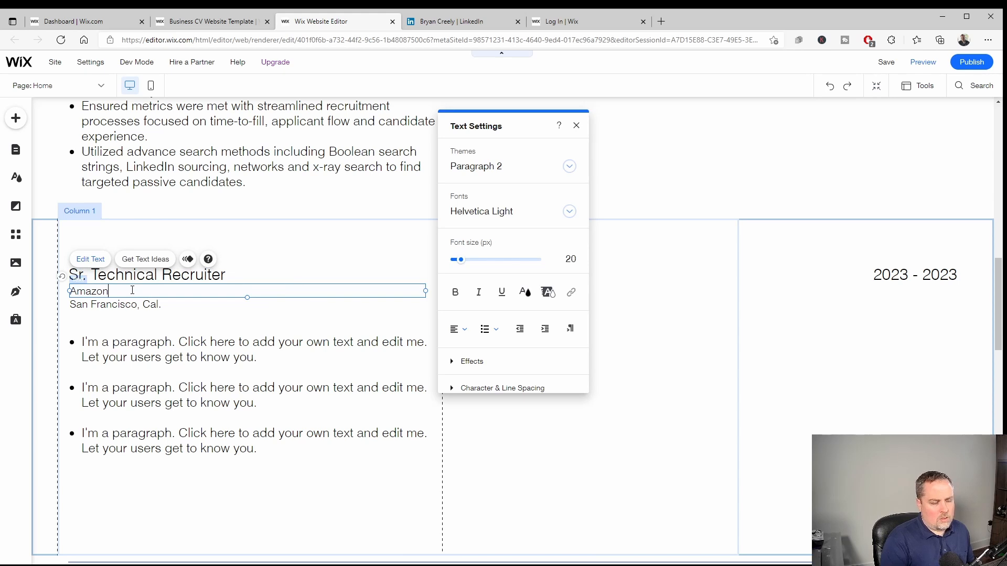
pyautogui.scroll(2, 133, 290)
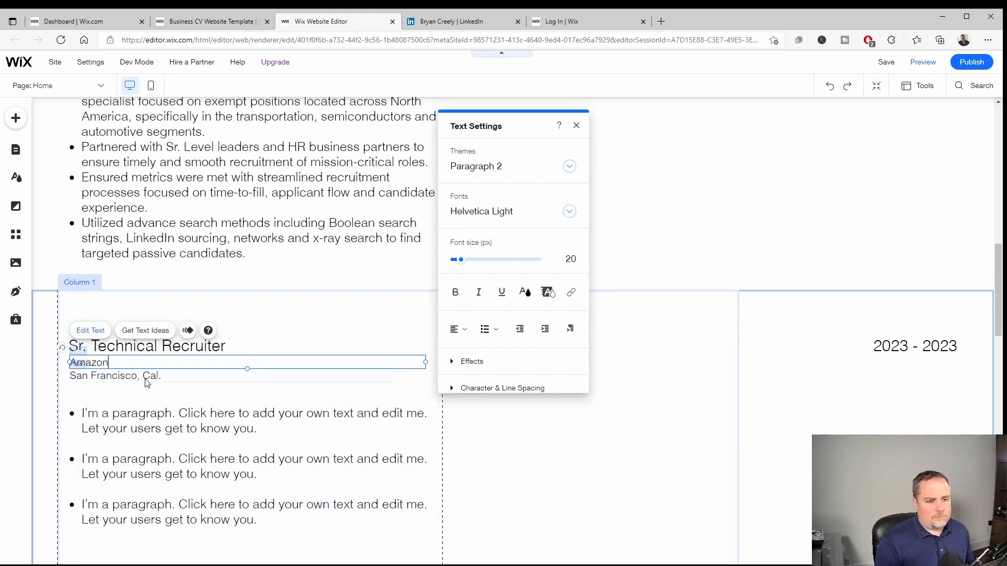
pyautogui.click(148, 381)
pyautogui.doubleClick(147, 380)
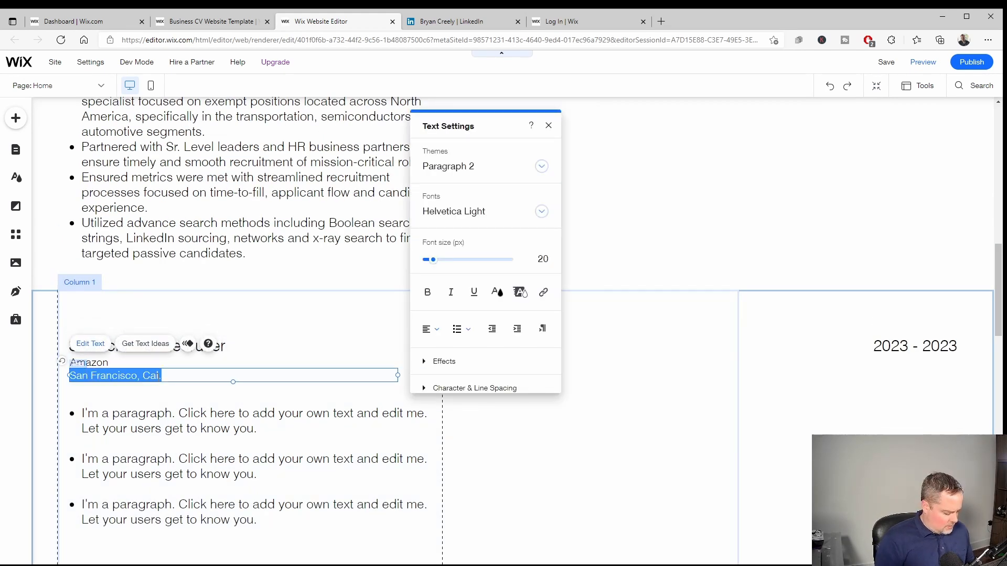
# Replace the placeholder bullets under Sr. Technical Recruiter with the copied job description starting "Regional HR manager for a multi-site Railroad Technology and Services company".
pyautogui.click(141, 440)
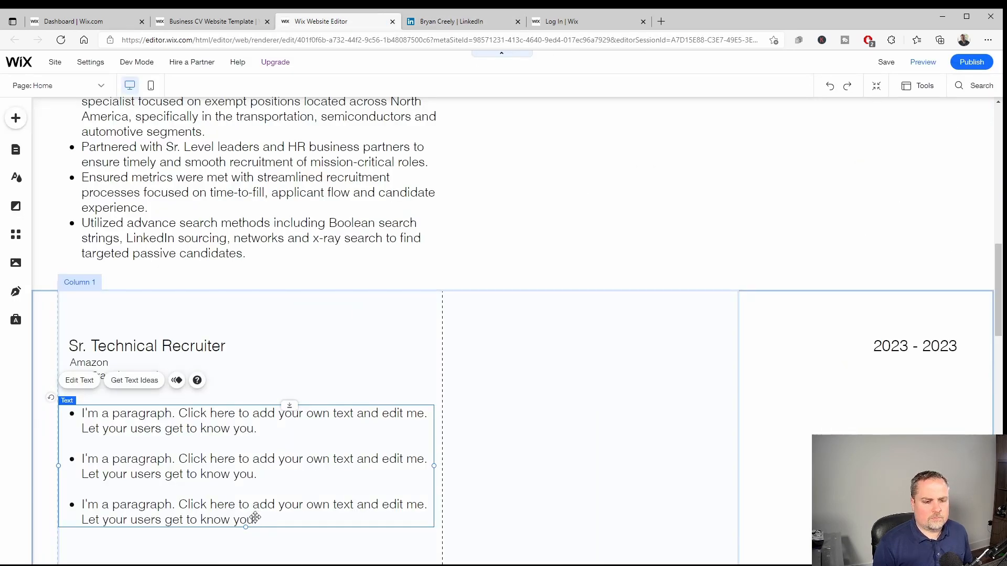
pyautogui.doubleClick(243, 518)
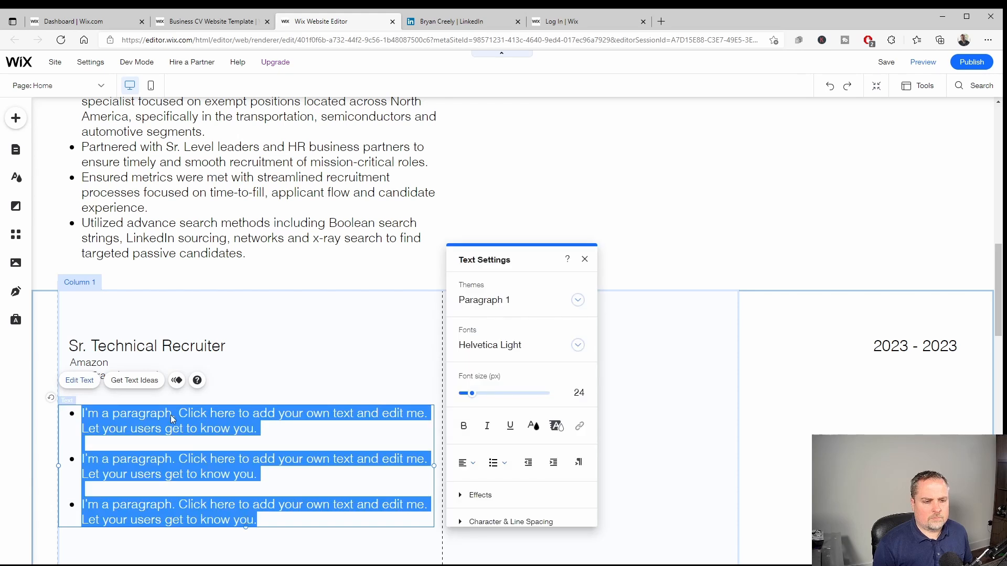
pyautogui.hotkey('ctrl', 'v')
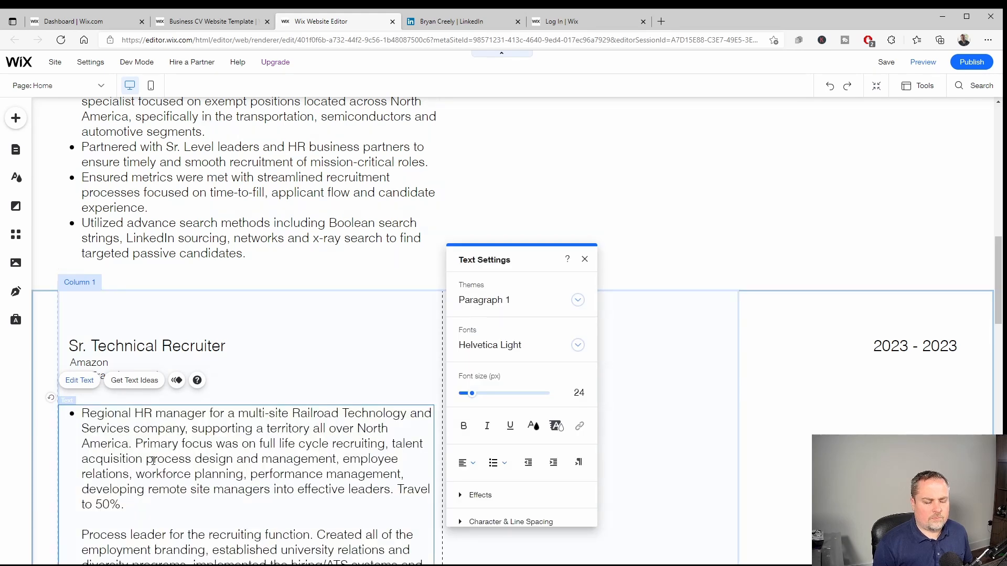
# Make the "Primary focus was on full life cycle recruiting" and "Process leader for the recruiting function" statements separate bullets.
pyautogui.moveTo(136, 444); pyautogui.dragTo(262, 501)
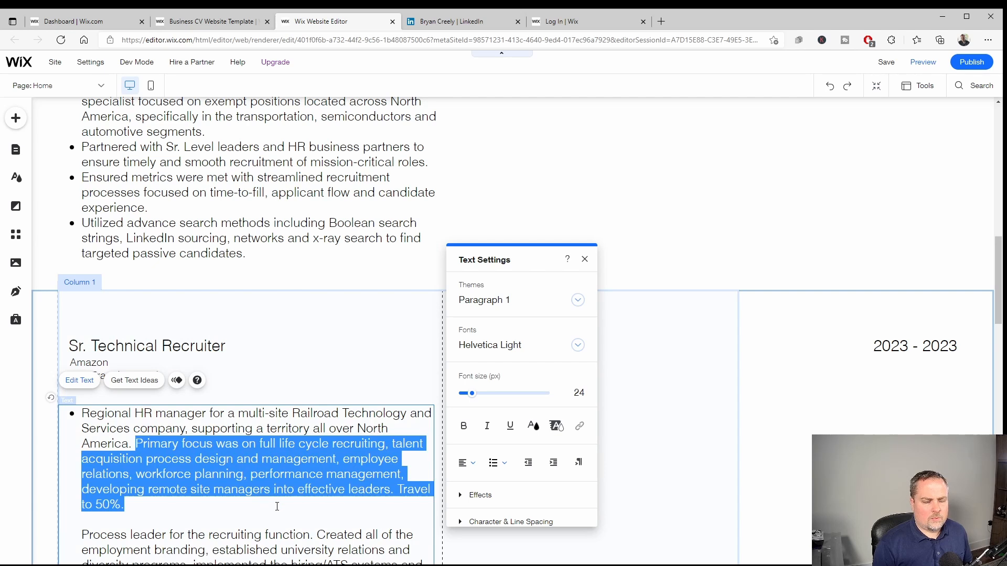
pyautogui.click(136, 445)
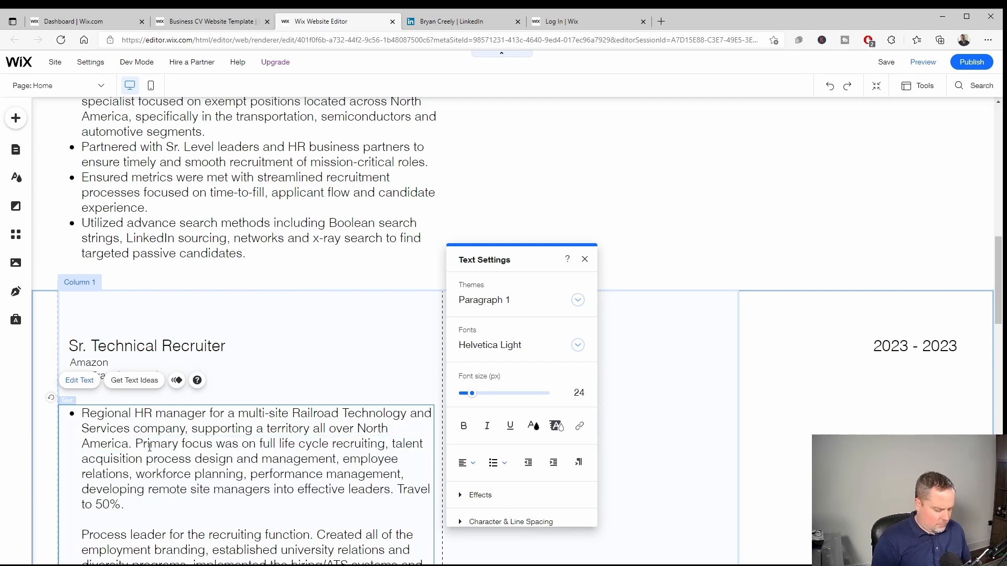
pyautogui.press('Return')
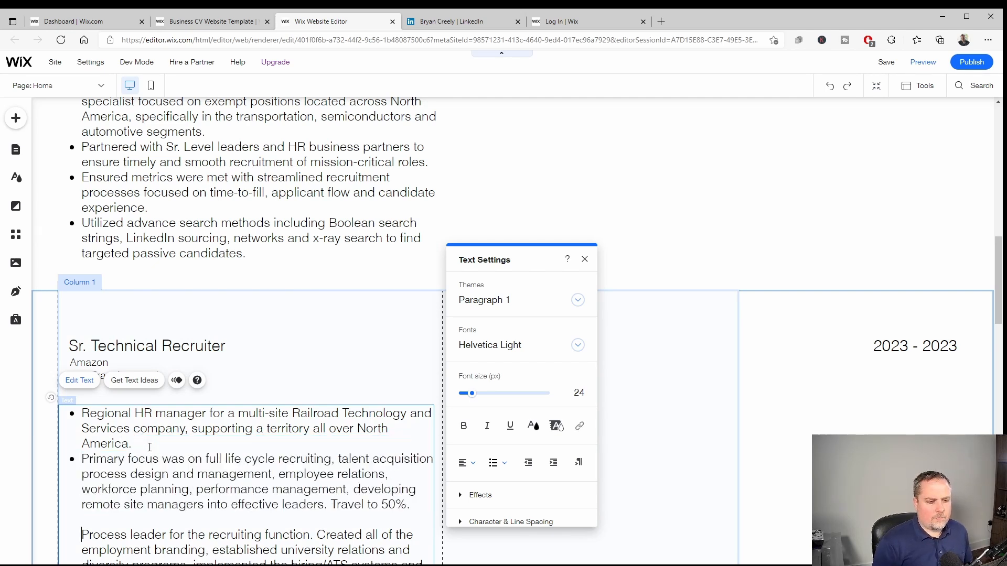
pyautogui.press('BackSpace')
pyautogui.press('BackSpace')
pyautogui.press('Return')
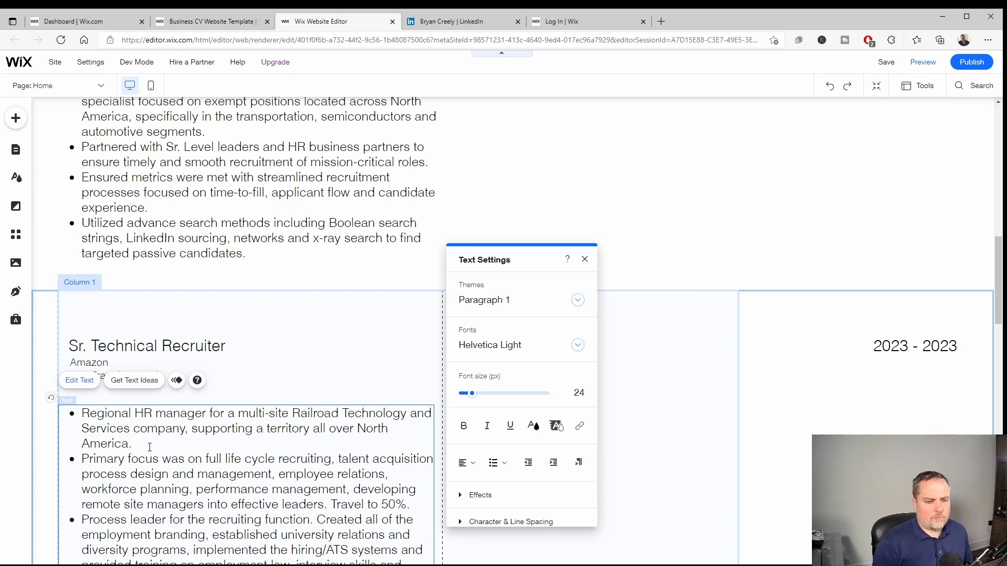
# Delete the words "Travel to 50%" from the end of the "Primary focus" bullet.
pyautogui.press('BackSpace')
pyautogui.press('BackSpace')
pyautogui.press('BackSpace')
pyautogui.press('BackSpace')
pyautogui.press('BackSpace')
pyautogui.press('BackSpace')
pyautogui.press('BackSpace')
pyautogui.press('BackSpace')
pyautogui.press('BackSpace')
pyautogui.press('BackSpace')
pyautogui.press('BackSpace')
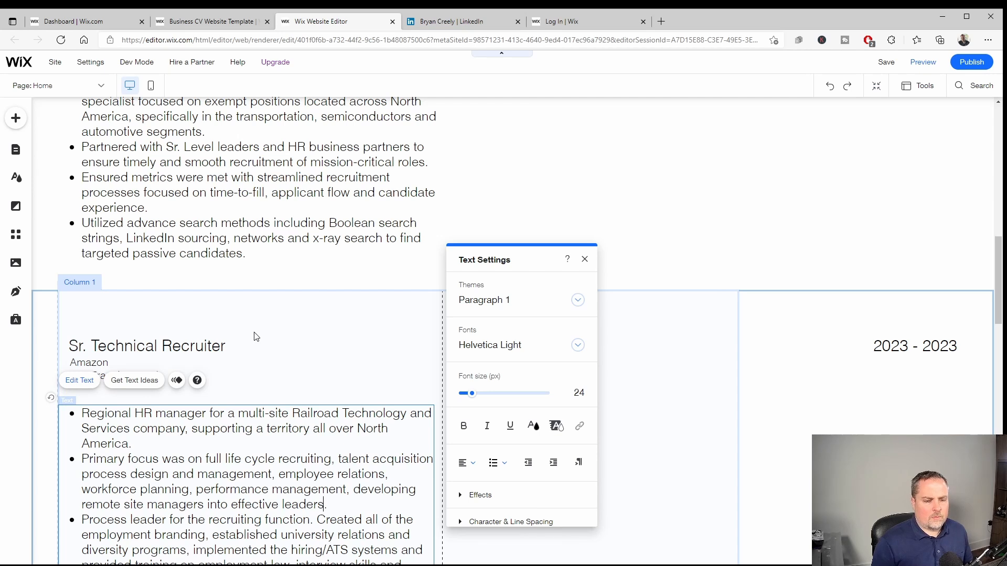
# Make "Focused on technical recruiting" its own bullet and remove the "Spearheaded" and "Led all hiring activities" statements below it.
pyautogui.scroll(-4, 255, 336)
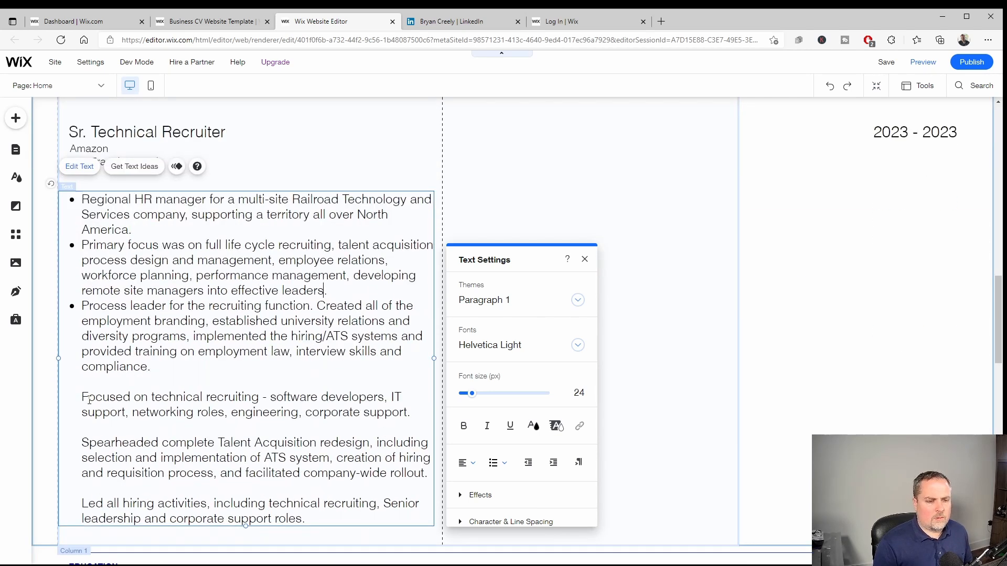
pyautogui.click(81, 397)
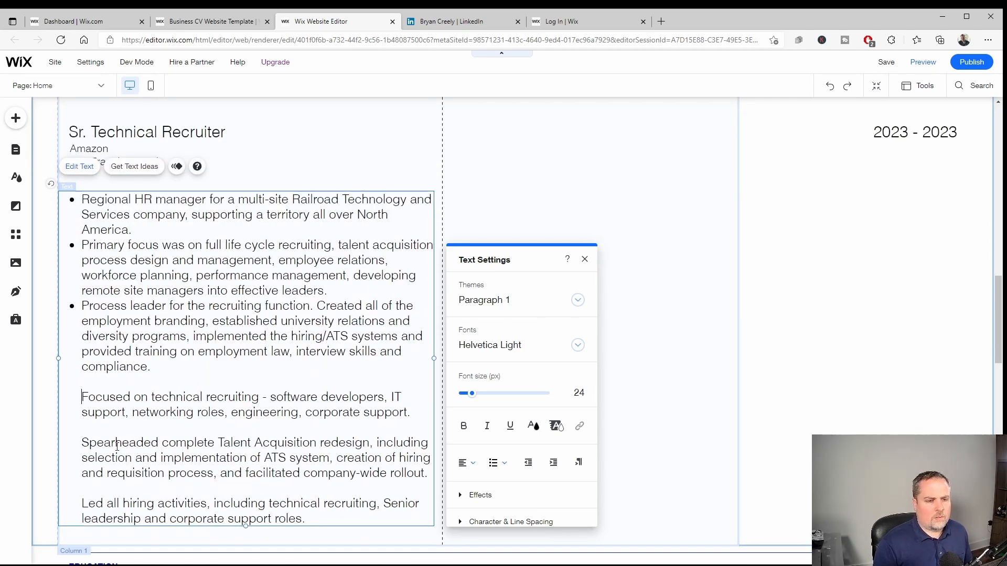
pyautogui.press('BackSpace')
pyautogui.press('BackSpace')
pyautogui.press('Return')
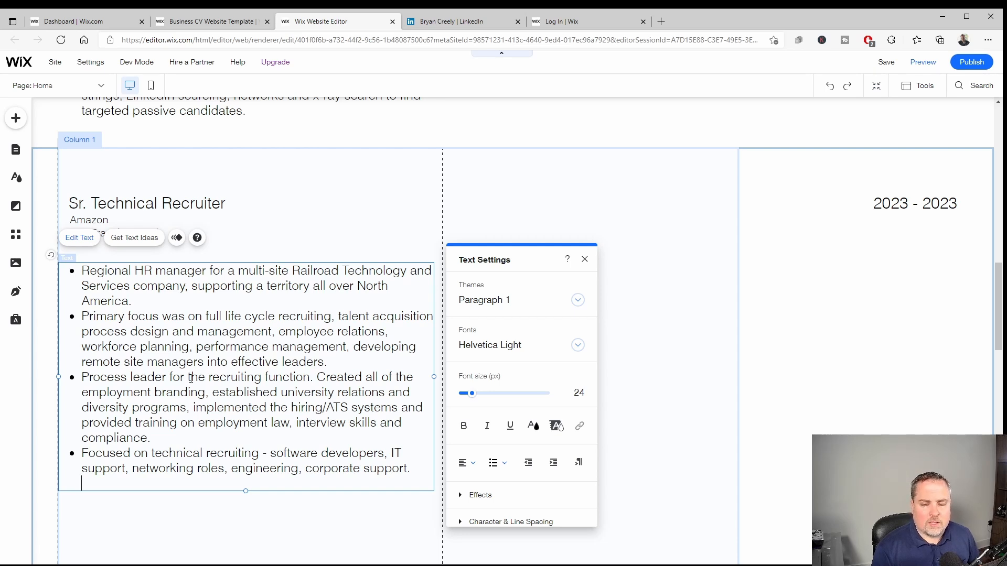
# Set the date range of the Sr. Technical Recruiter entry to "2018 - 2020".
pyautogui.doubleClick(902, 203)
pyautogui.click(908, 203)
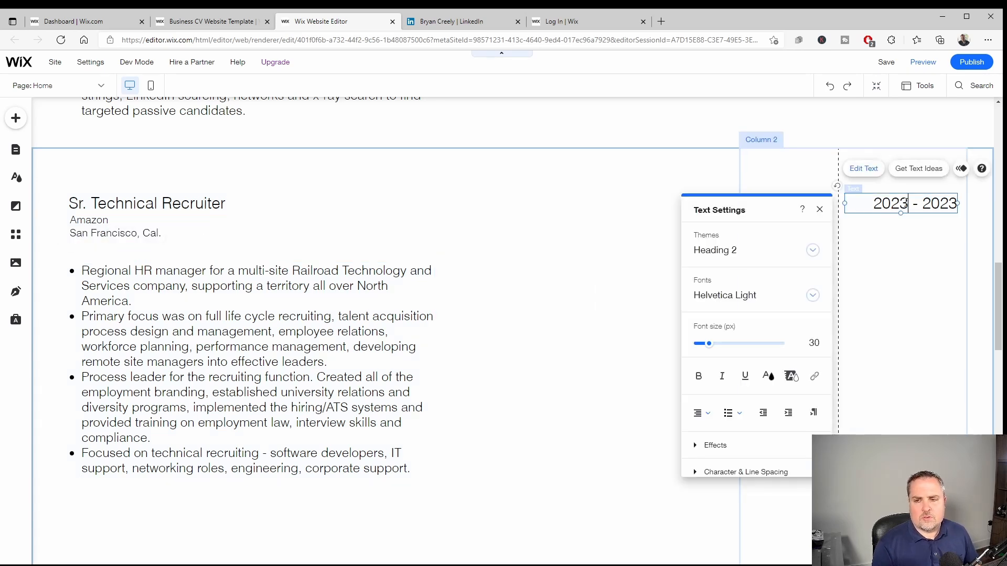
pyautogui.moveTo(909, 204); pyautogui.dragTo(893, 203)
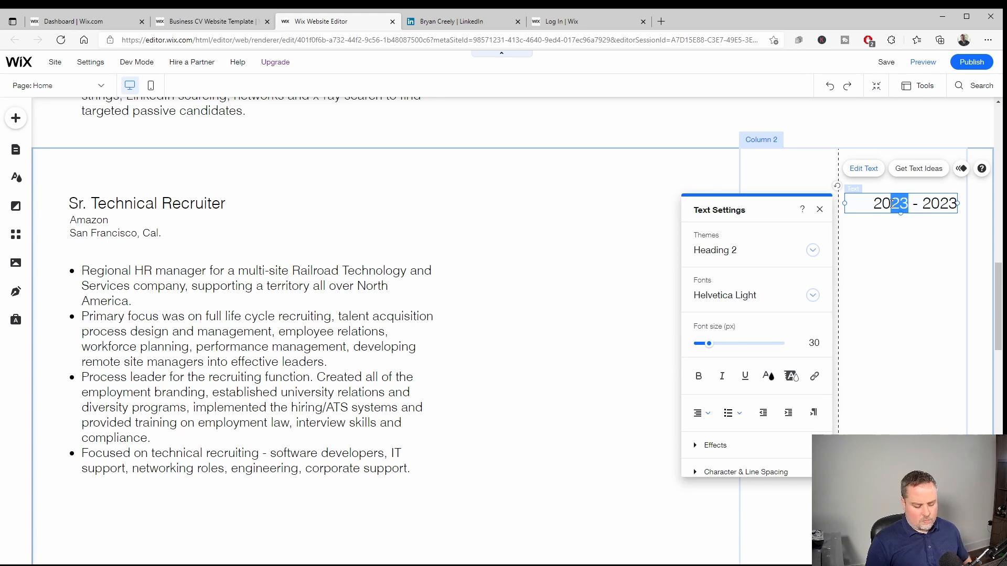
pyautogui.write('18')
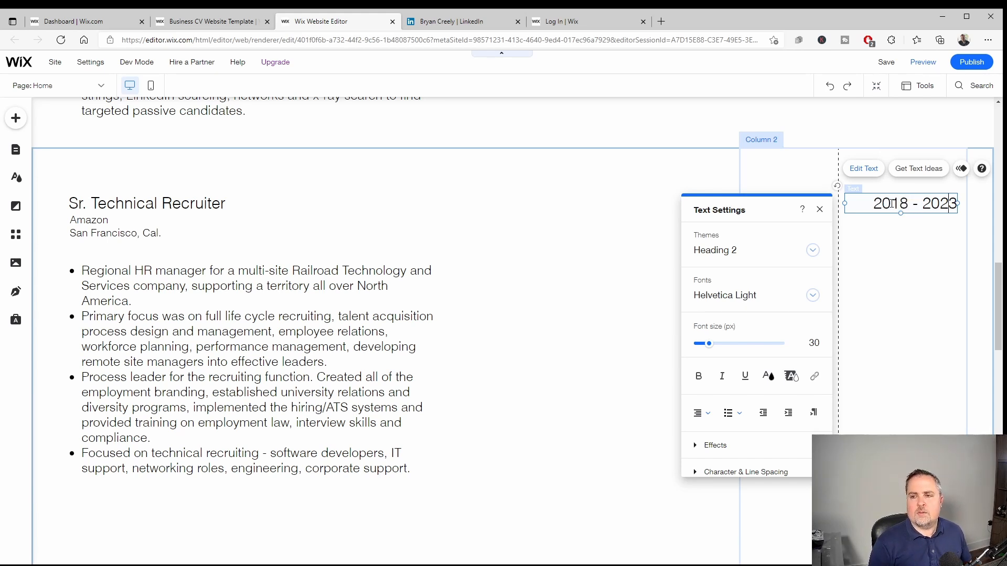
pyautogui.press('BackSpace')
pyautogui.write('0')
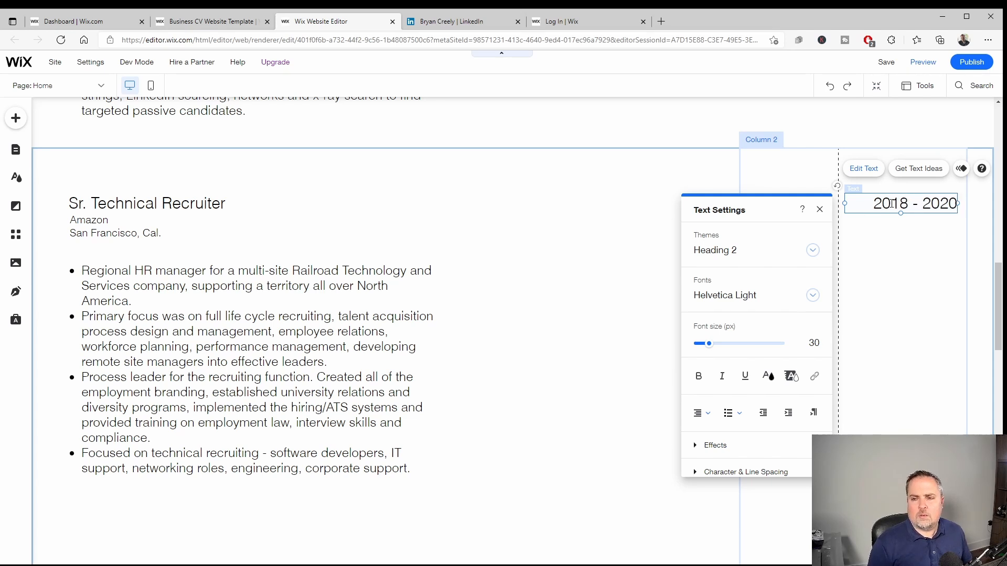
pyautogui.click(382, 394)
# Duplicate the whole Sr. Technical Recruiter strip and undo the duplication.
pyautogui.scroll(-4, 310, 396)
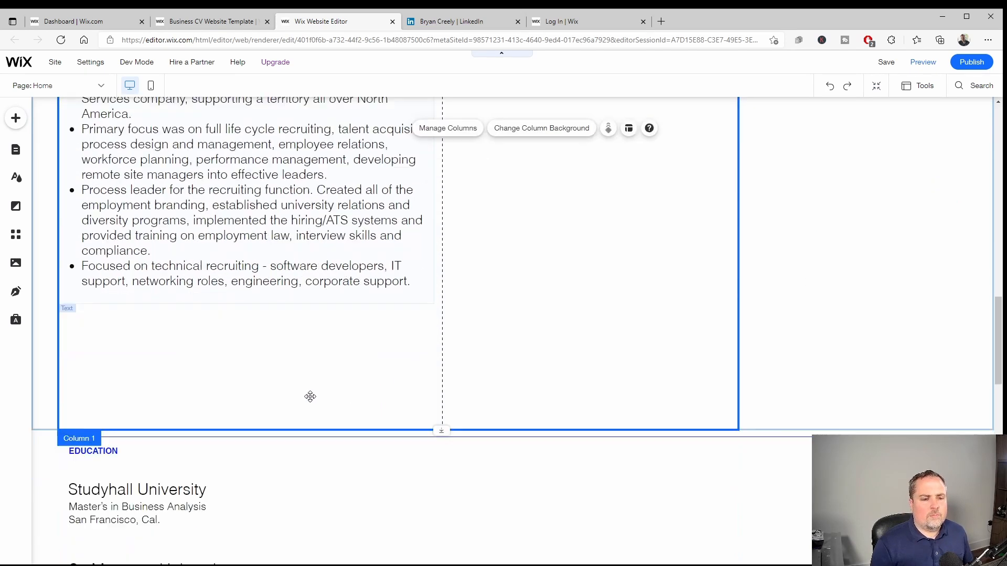
pyautogui.scroll(4, 158, 252)
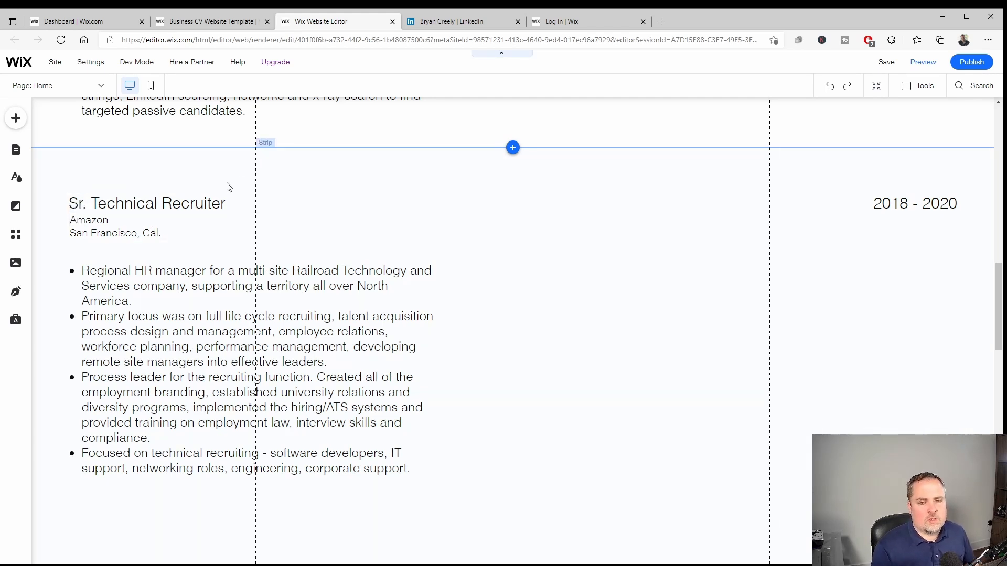
pyautogui.click(197, 178)
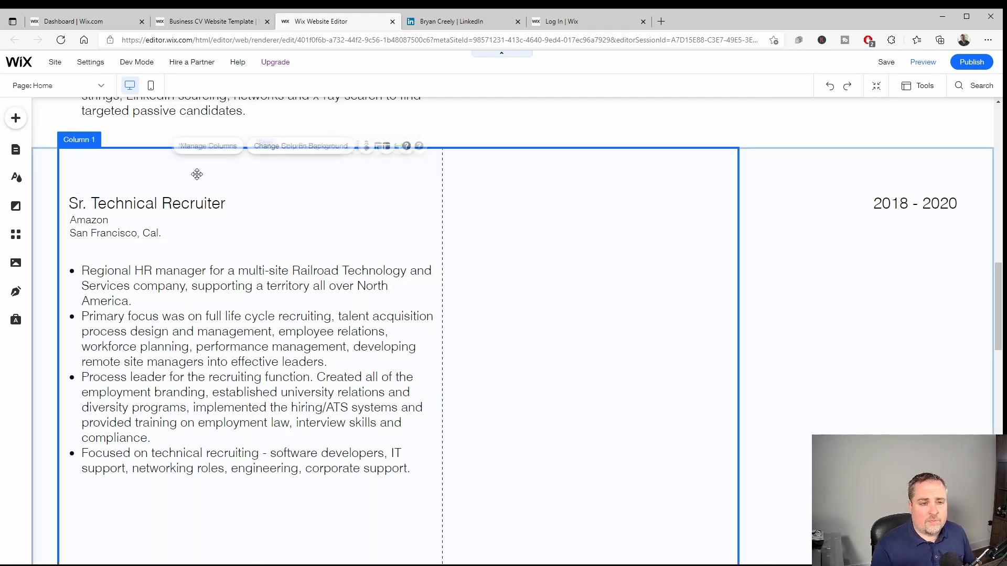
pyautogui.click(45, 180)
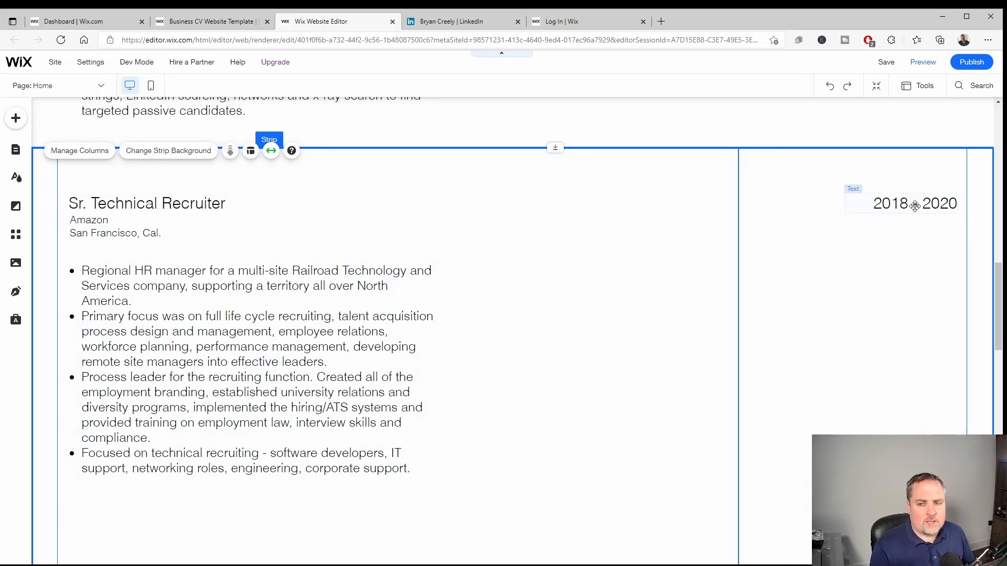
pyautogui.rightClick(45, 232)
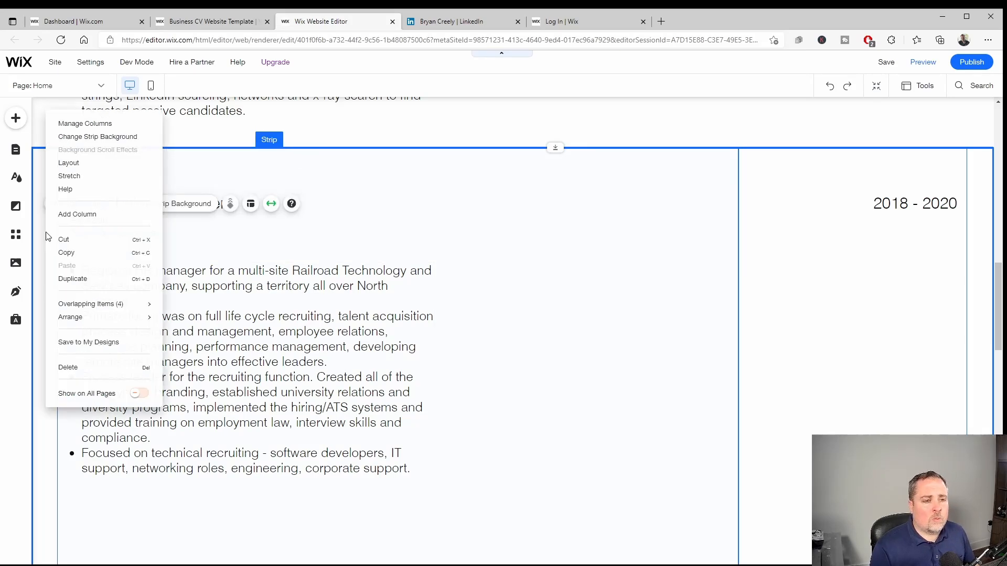
pyautogui.click(83, 283)
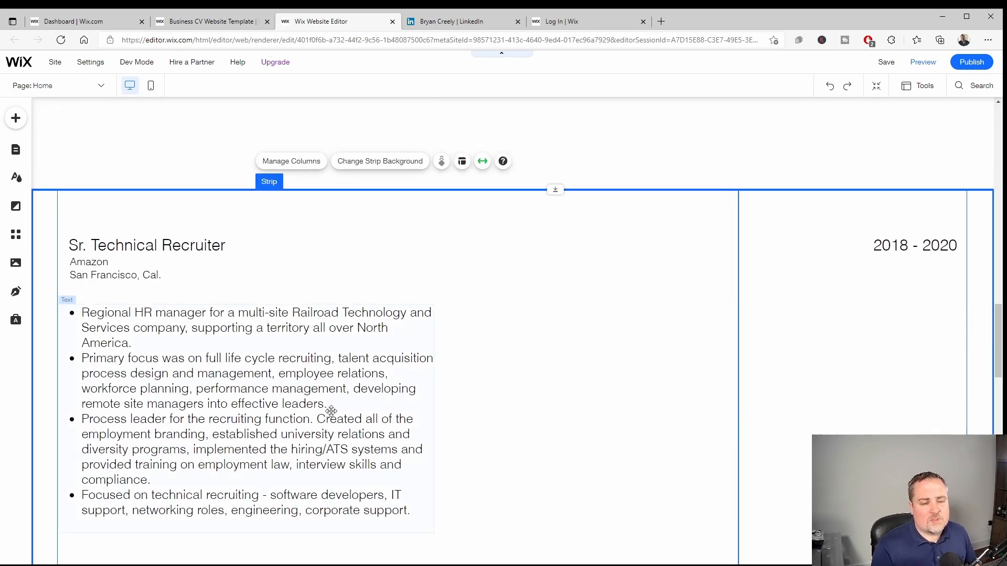
pyautogui.scroll(-1, 331, 412)
pyautogui.scroll(-3, 331, 412)
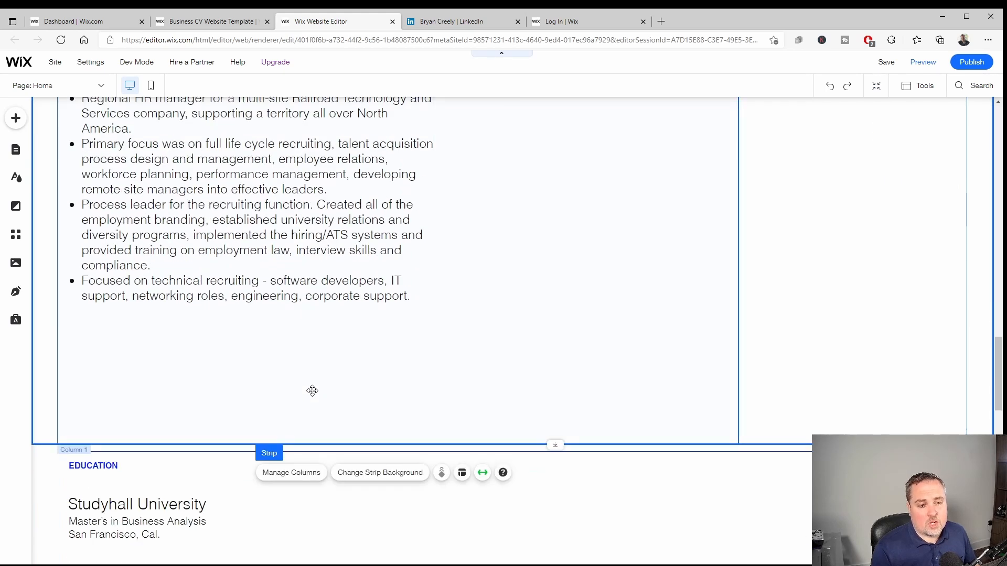
pyautogui.scroll(2, 409, 227)
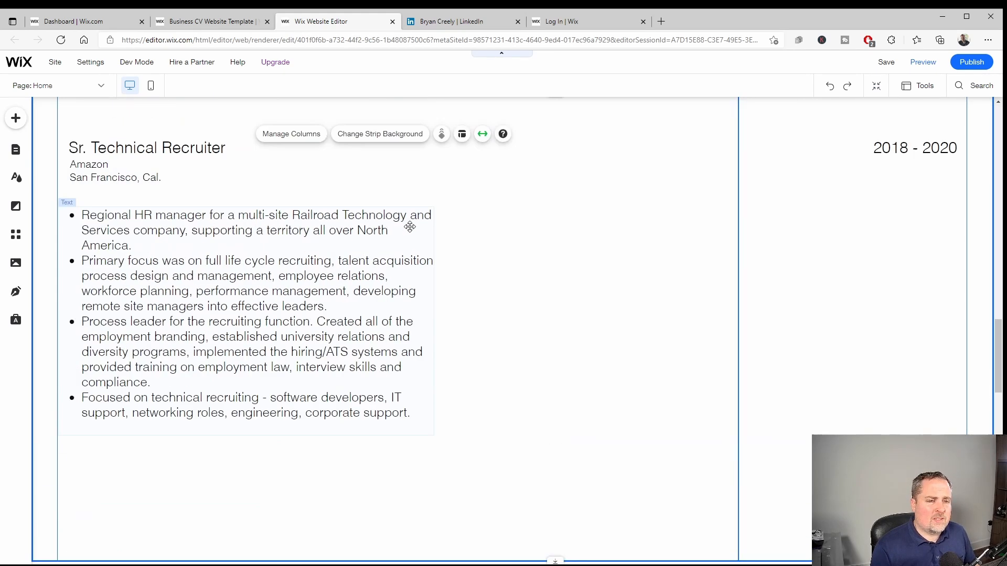
pyautogui.scroll(1, 410, 227)
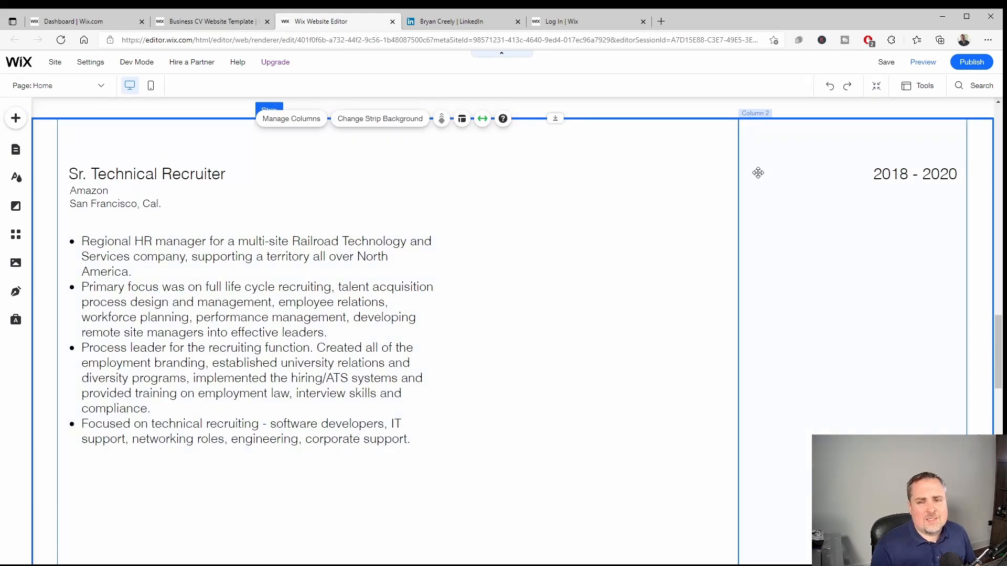
pyautogui.click(830, 88)
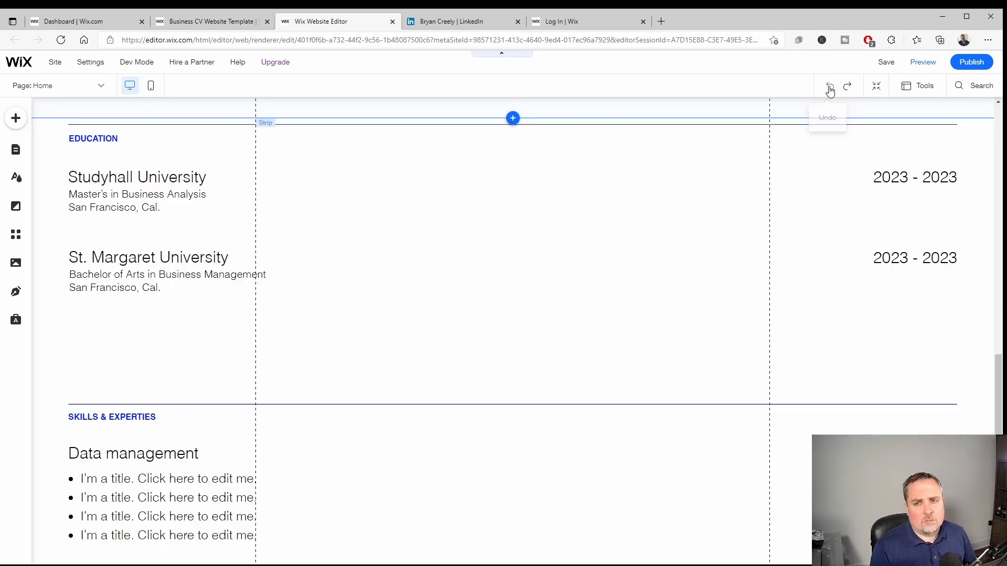
# Shorten the Sr. Technical Recruiter strip from below so the Education section sits just under its last bullet.
pyautogui.scroll(5, 247, 333)
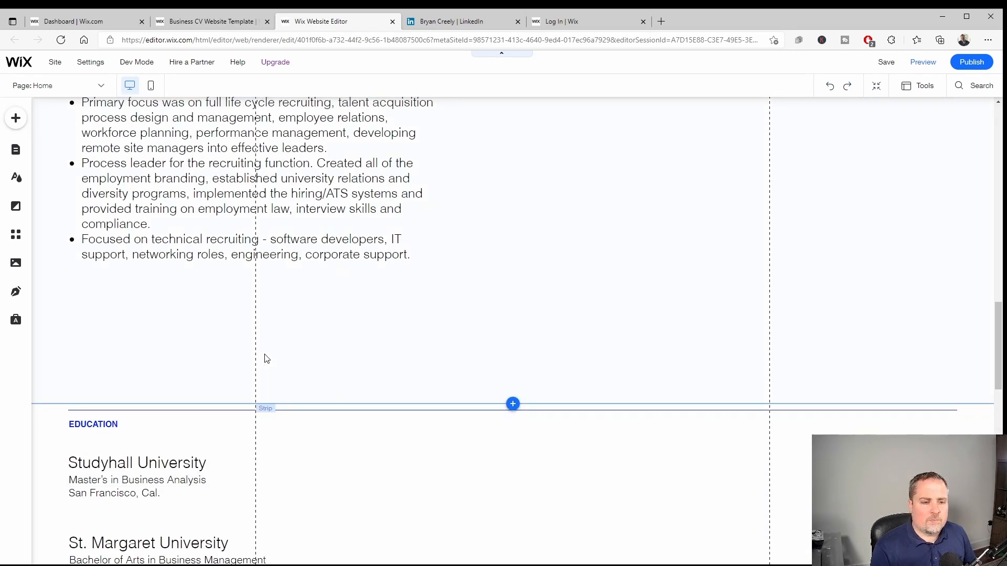
pyautogui.scroll(3, 210, 262)
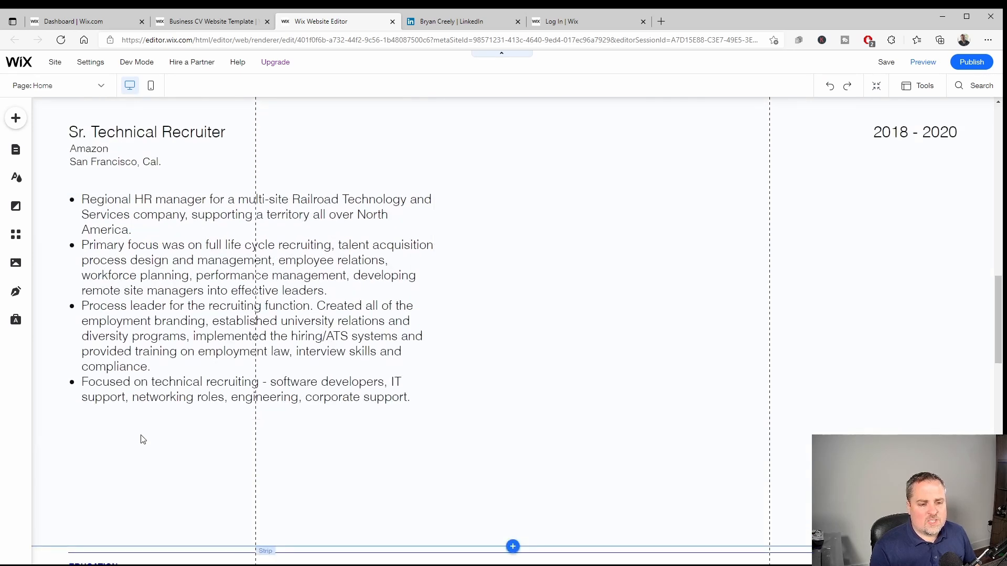
pyautogui.scroll(1, 168, 194)
pyautogui.scroll(-4, 169, 252)
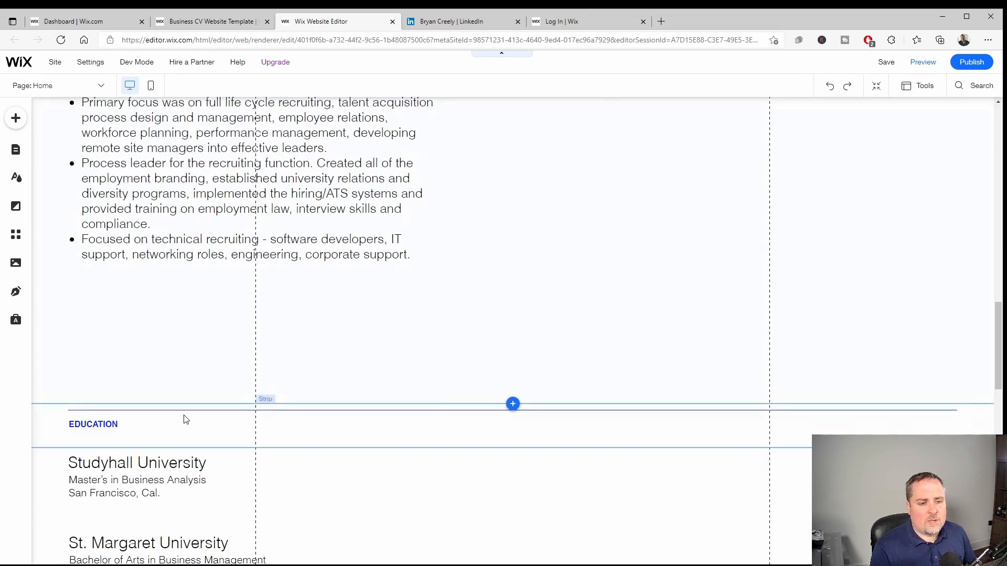
pyautogui.click(197, 407)
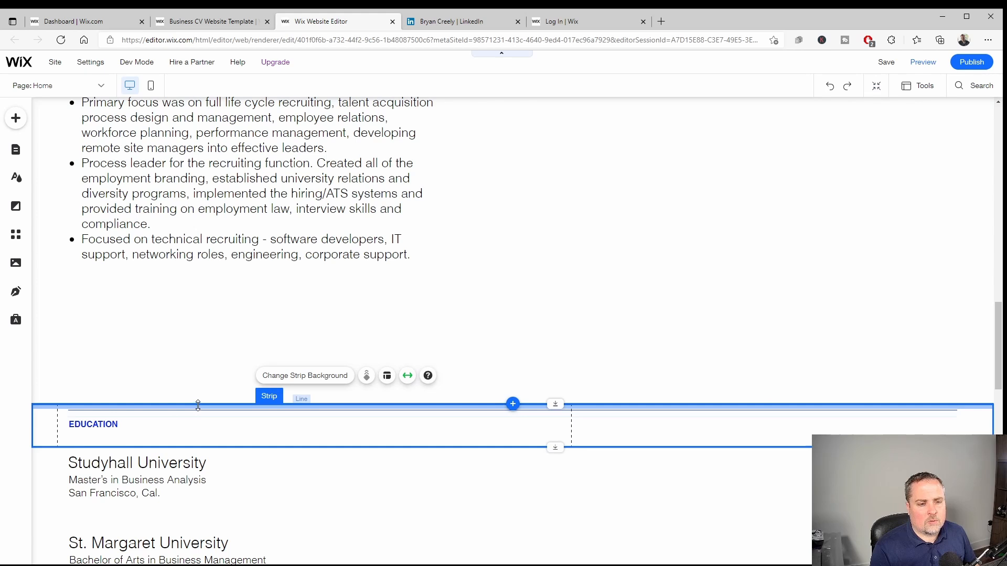
pyautogui.moveTo(198, 406); pyautogui.dragTo(200, 274)
pyautogui.click(197, 379)
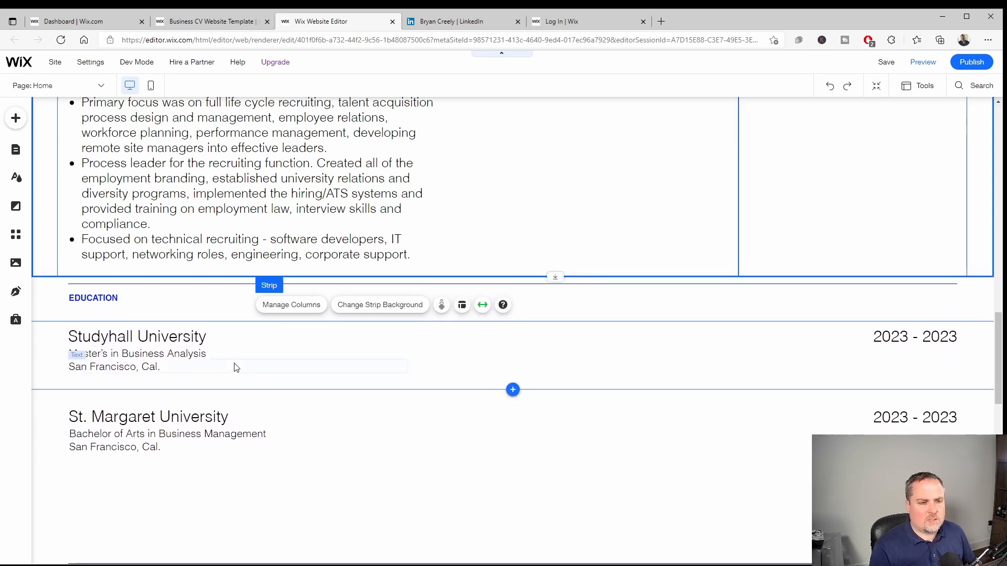
pyautogui.scroll(8, 235, 368)
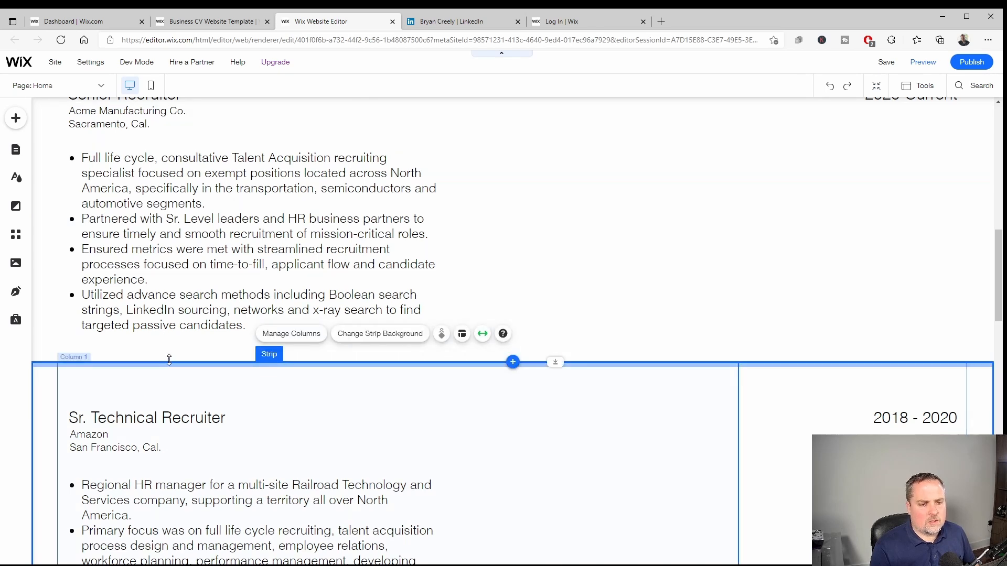
pyautogui.click(169, 360)
# Replace "Studyhall" with "Penn State" in the first Education entry's university name.
pyautogui.scroll(-9, 308, 416)
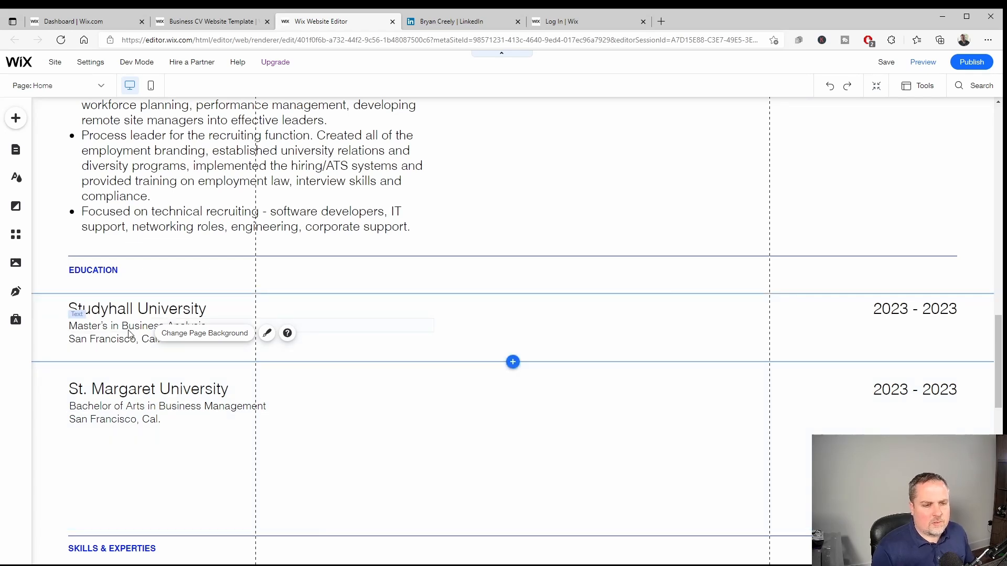
pyautogui.doubleClick(105, 329)
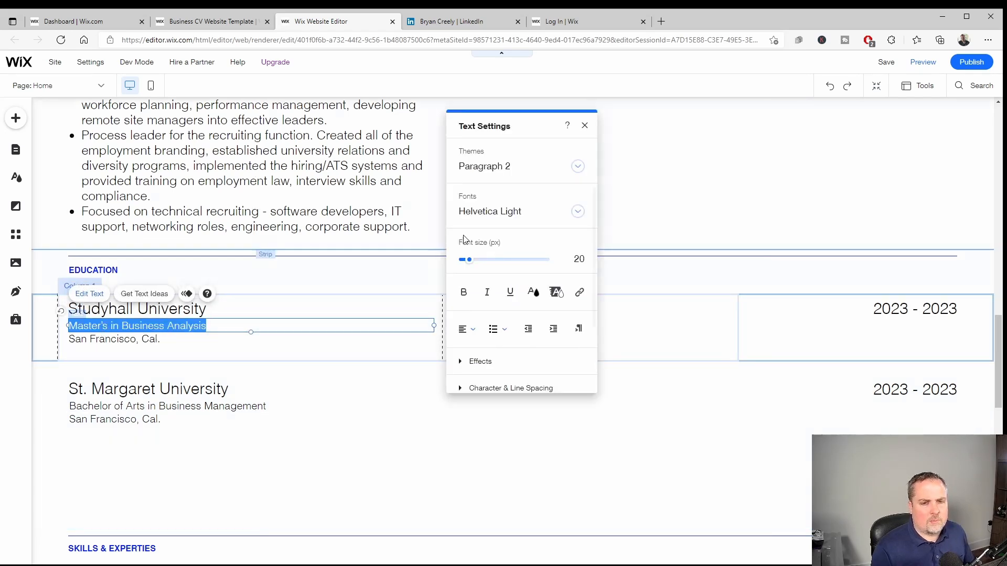
pyautogui.click(142, 325)
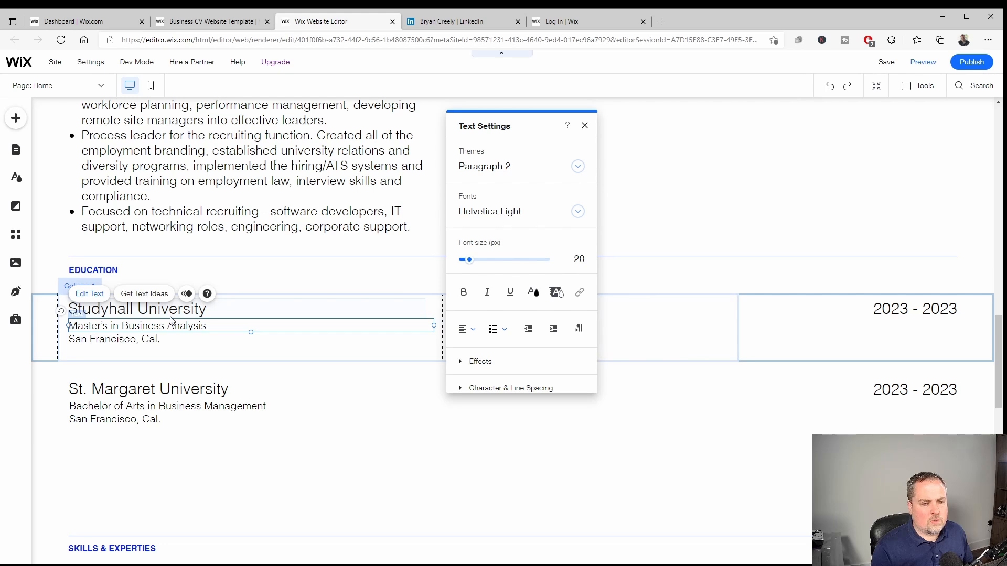
pyautogui.doubleClick(137, 309)
pyautogui.moveTo(138, 310); pyautogui.dragTo(69, 310)
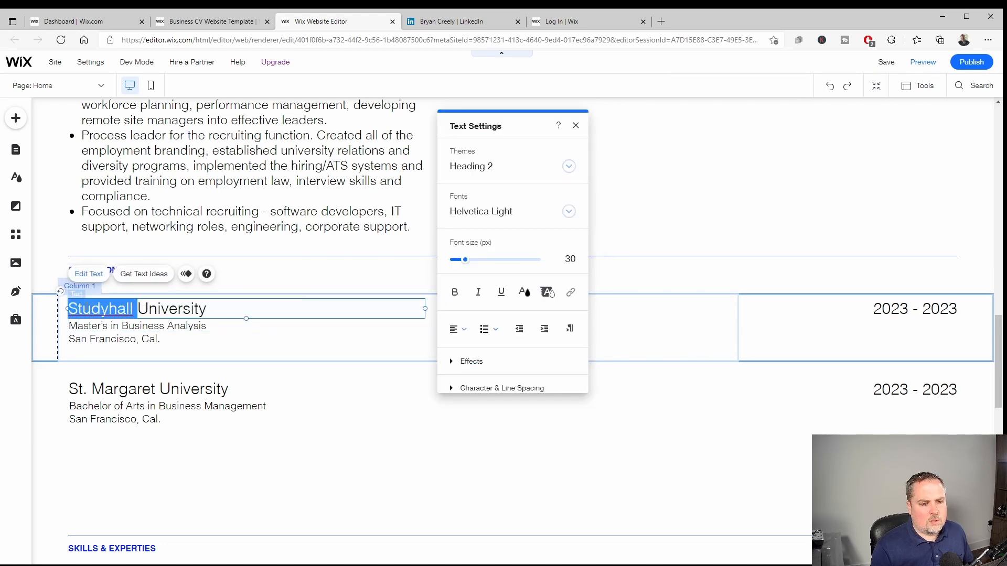
pyautogui.write('Penn Stea')
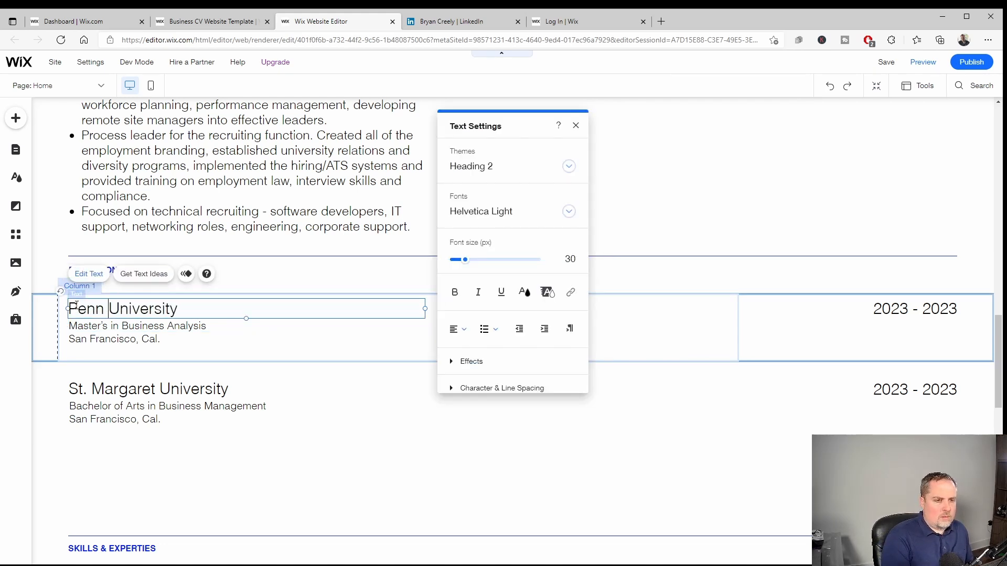
pyautogui.press('BackSpace')
pyautogui.press('BackSpace')
pyautogui.write('ate')
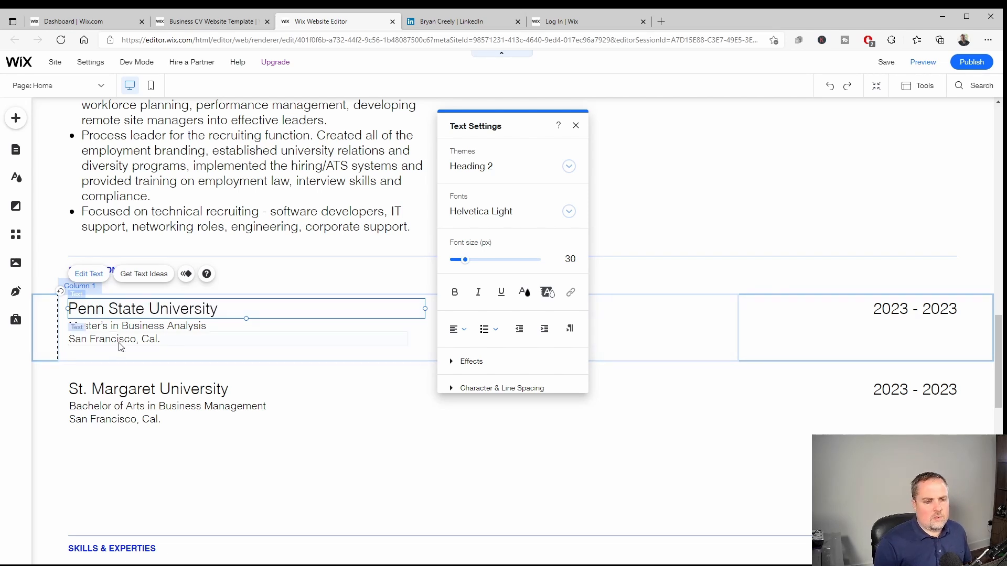
# Set the location line of the Penn State University entry to "University Park, PA".
pyautogui.doubleClick(163, 340)
pyautogui.write('Un')
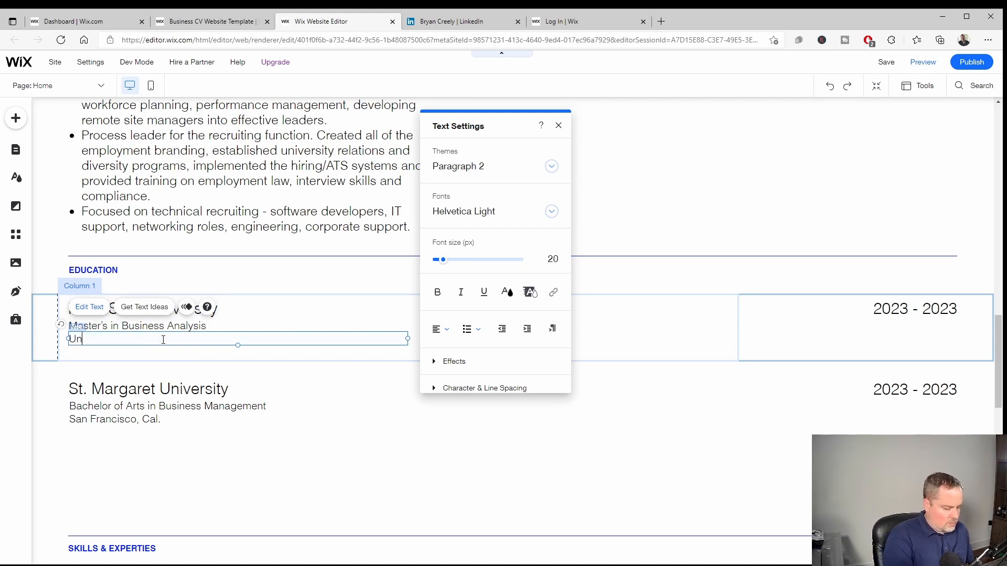
pyautogui.write('iversti')
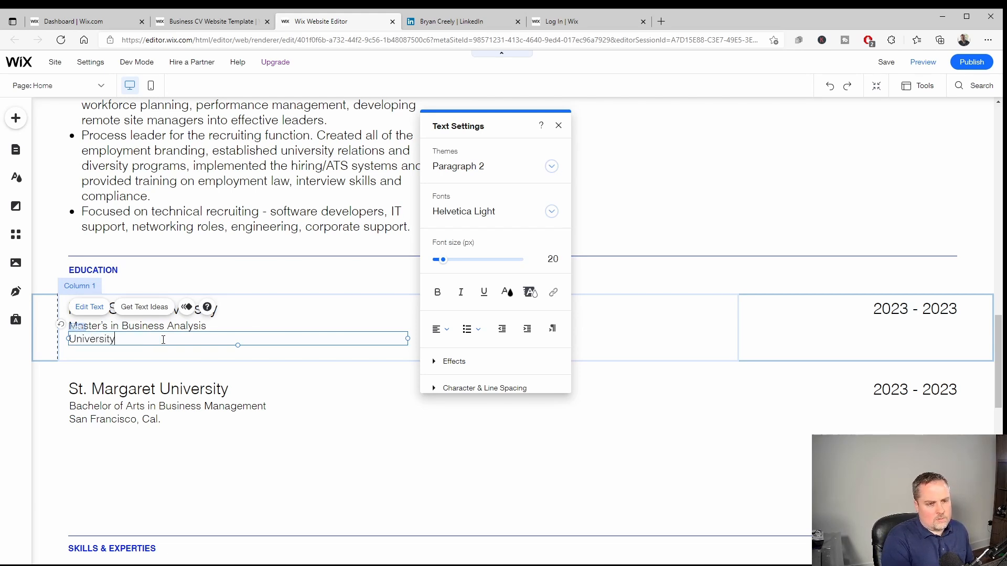
pyautogui.write('PArk')
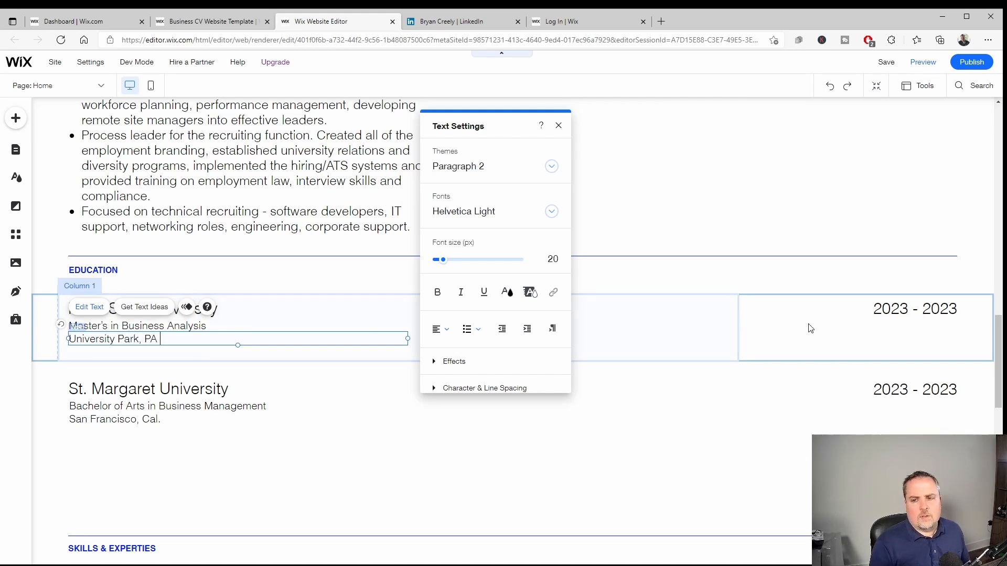
# Delete the date range text from the Penn State University entry.
pyautogui.doubleClick(899, 315)
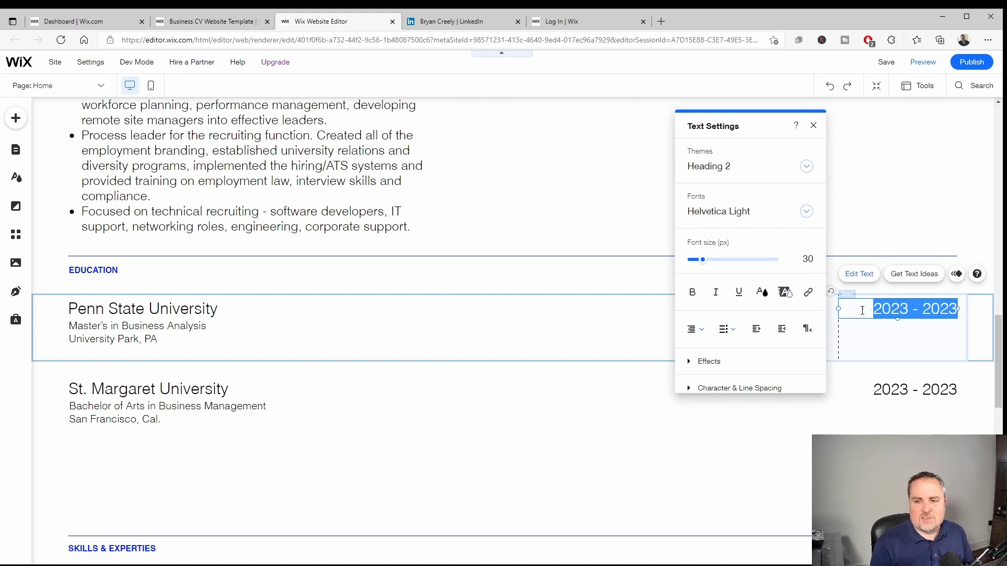
pyautogui.click(885, 423)
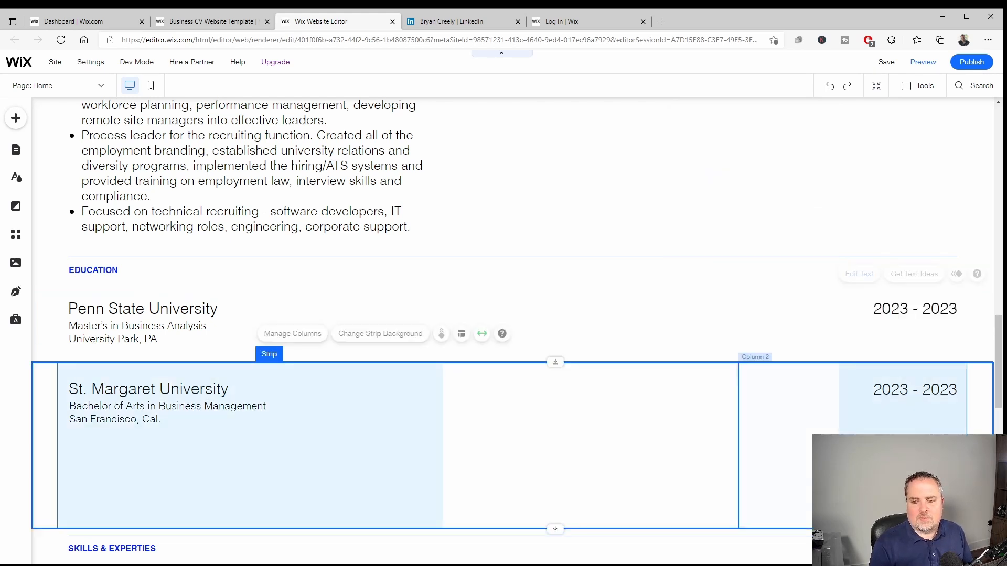
pyautogui.click(865, 309)
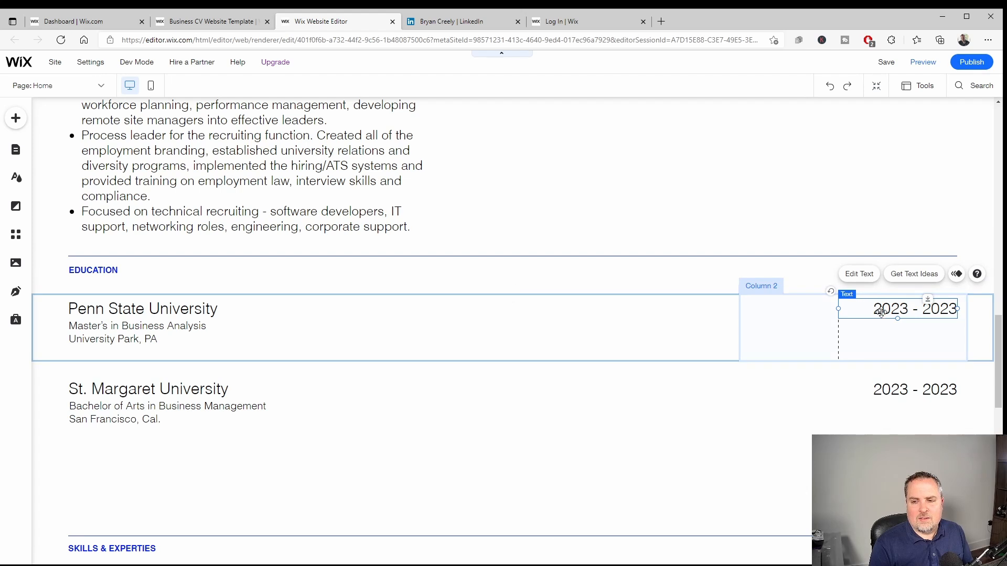
pyautogui.rightClick(874, 309)
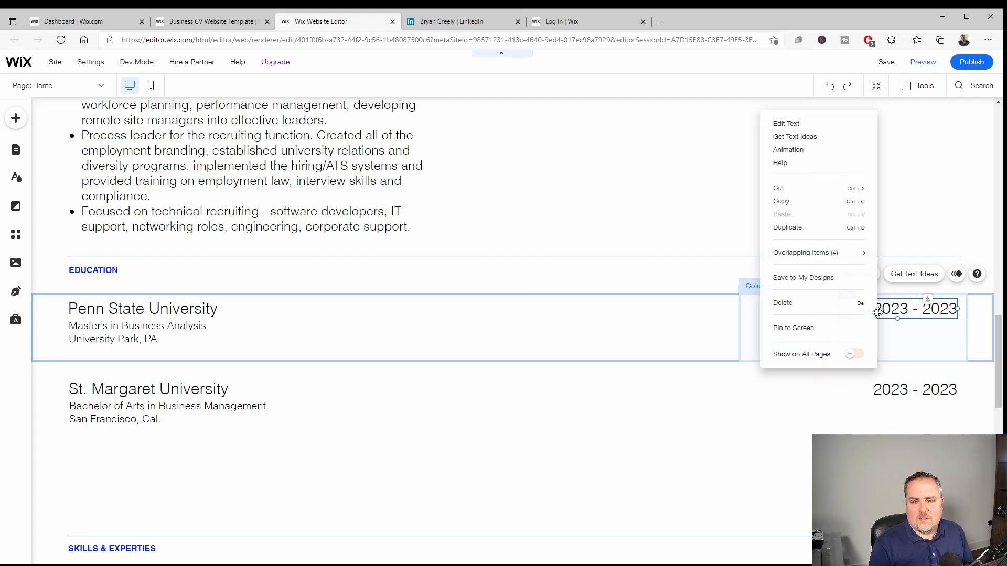
pyautogui.click(817, 309)
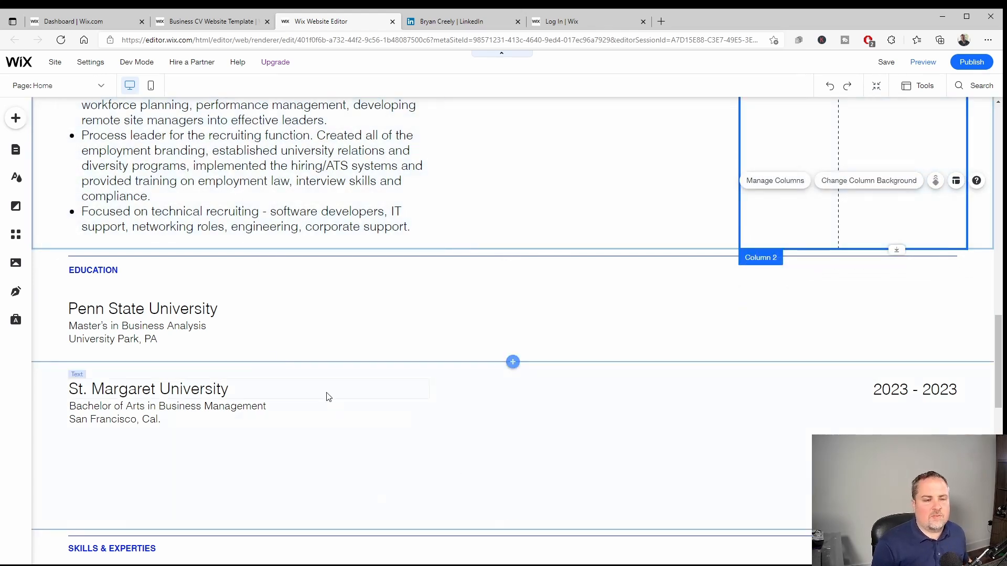
# Delete the St. Margaret University strip and pull the Skills & Experties section up directly beneath the Penn State University entry.
pyautogui.click(282, 375)
pyautogui.rightClick(282, 374)
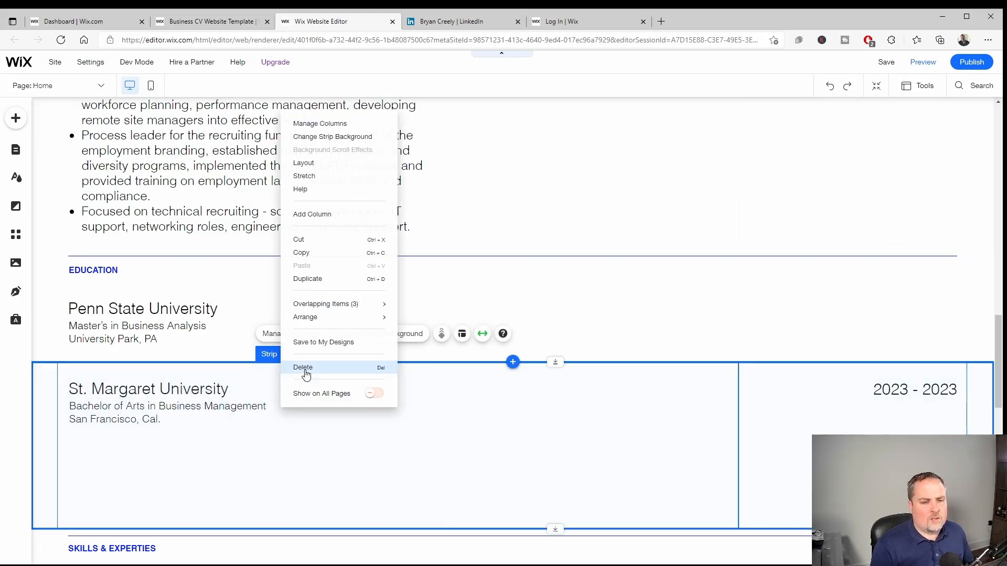
pyautogui.click(49, 417)
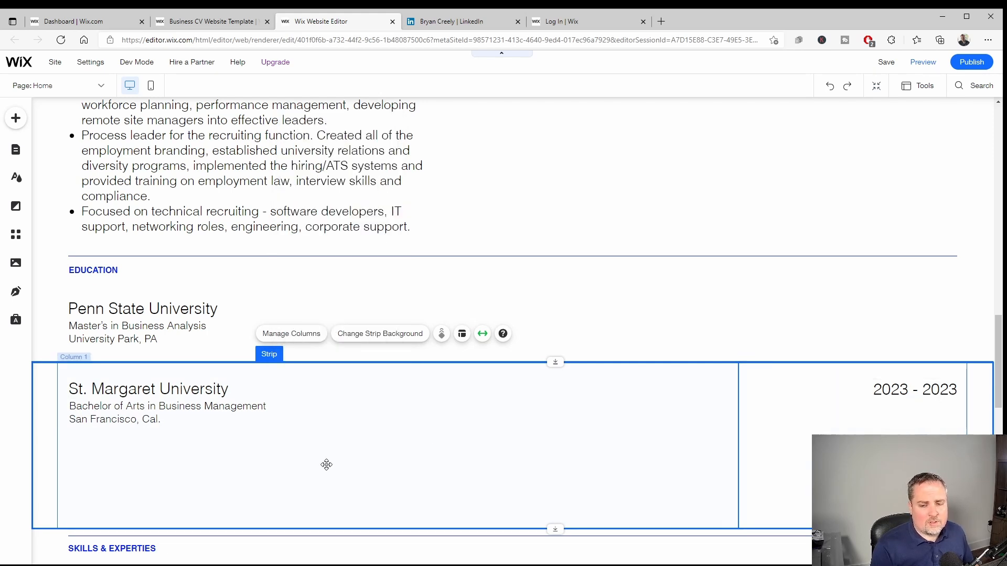
pyautogui.rightClick(44, 413)
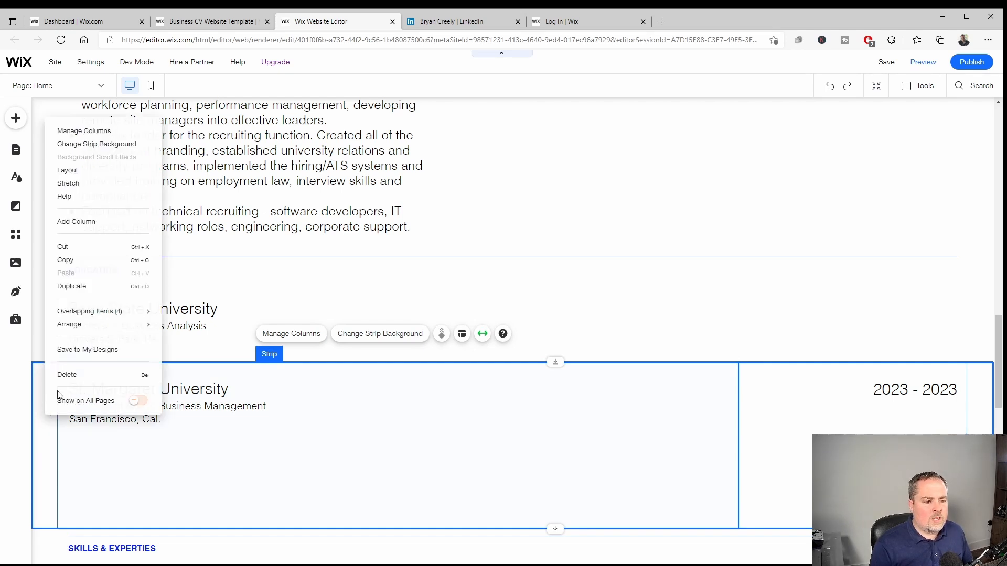
pyautogui.click(71, 376)
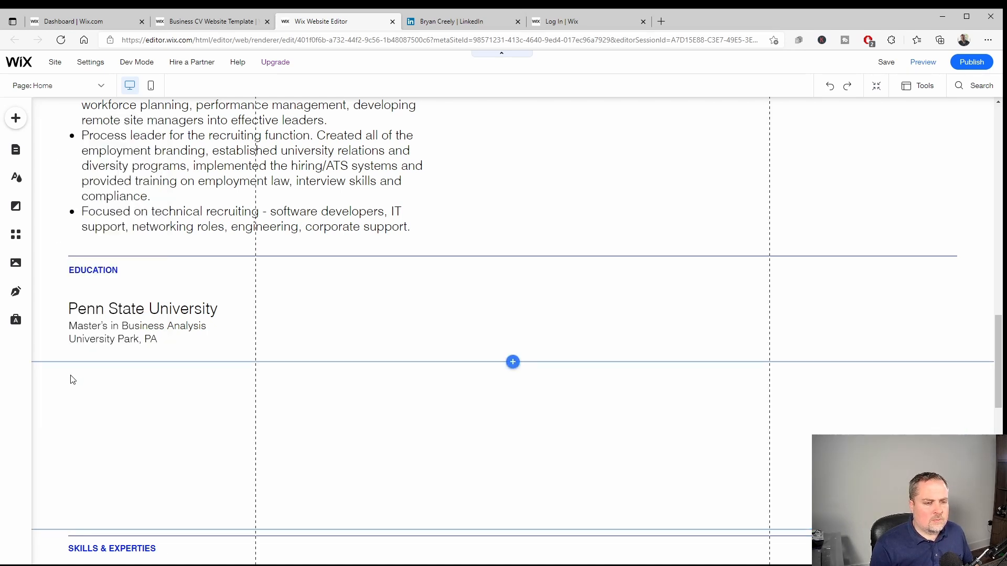
pyautogui.click(315, 531)
pyautogui.moveTo(315, 530); pyautogui.dragTo(307, 368)
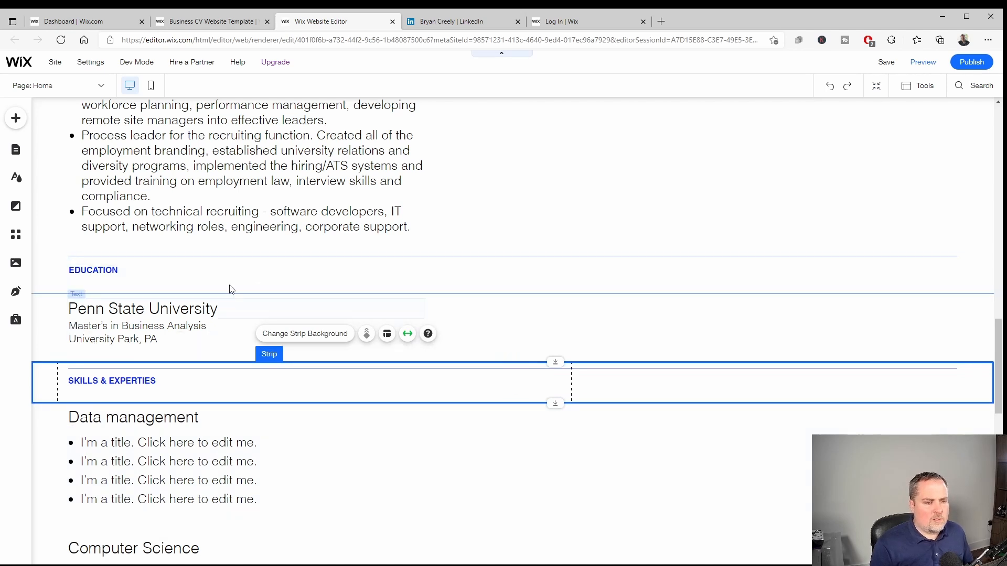
# Shorten the "SKILLS & EXPERTIES" section heading to "SKILLS".
pyautogui.scroll(-1, 263, 303)
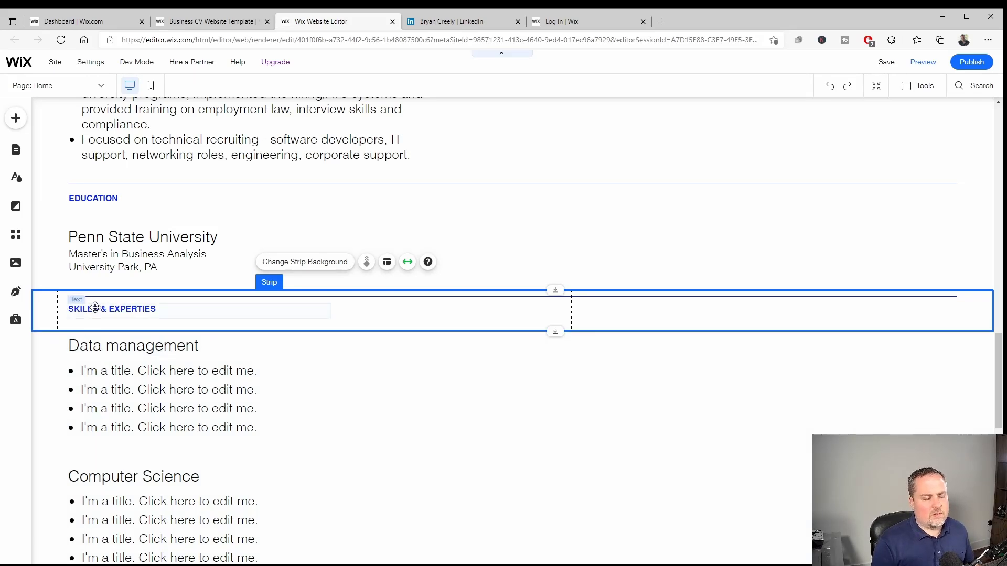
pyautogui.scroll(-1, 177, 404)
pyautogui.scroll(-3, 176, 404)
pyautogui.scroll(2, 135, 410)
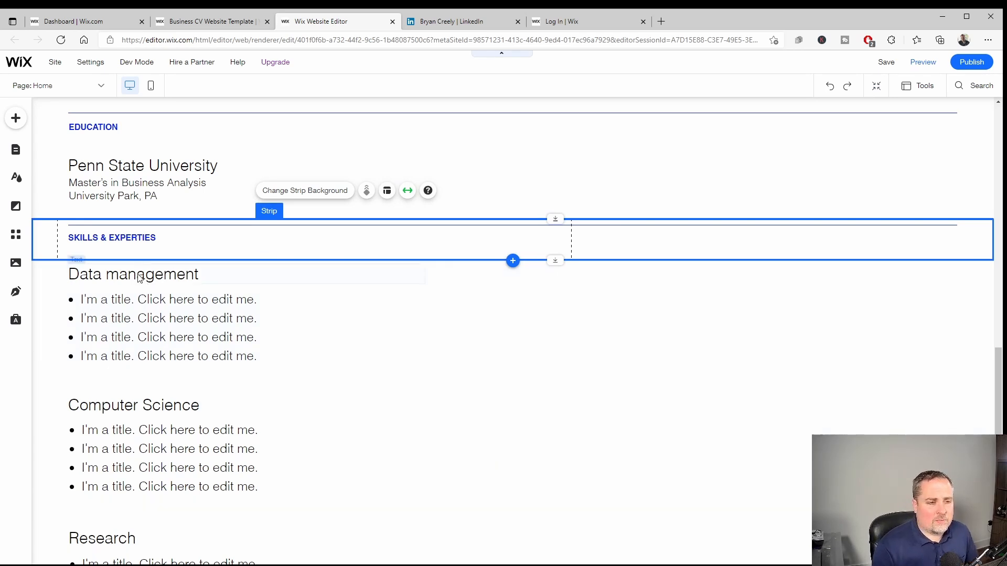
pyautogui.scroll(-2, 105, 431)
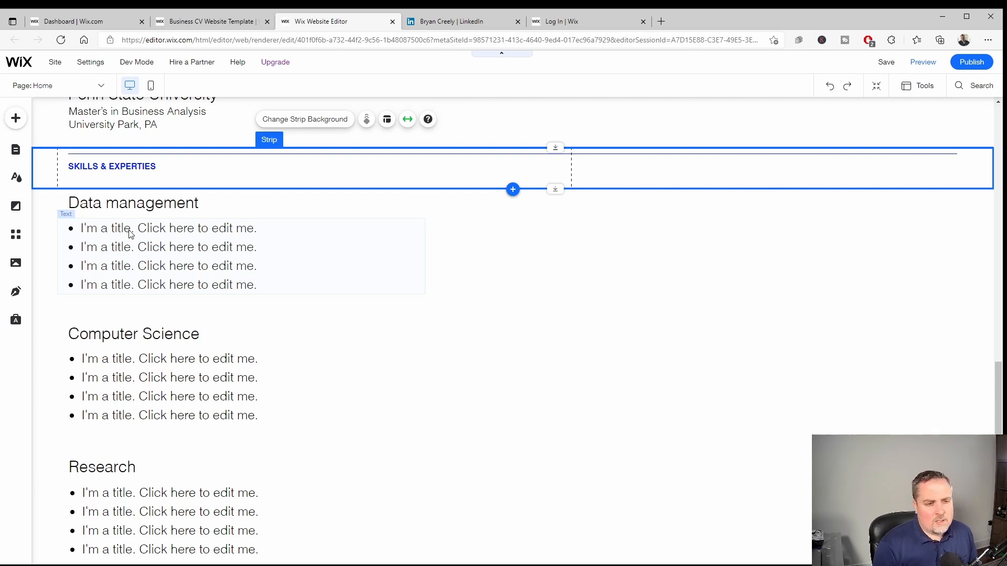
pyautogui.doubleClick(157, 167)
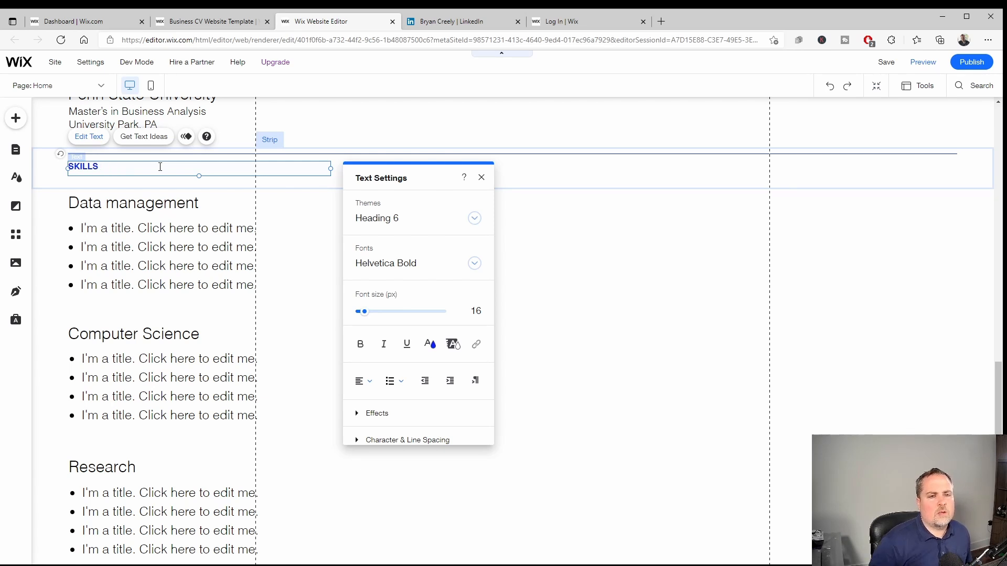
# Replace the placeholder bullets under "Data management" with Technical Recruiting, Startups and Greenfields, Mergers and Acquisitions, Project management and TA process improvement.
pyautogui.click(278, 263)
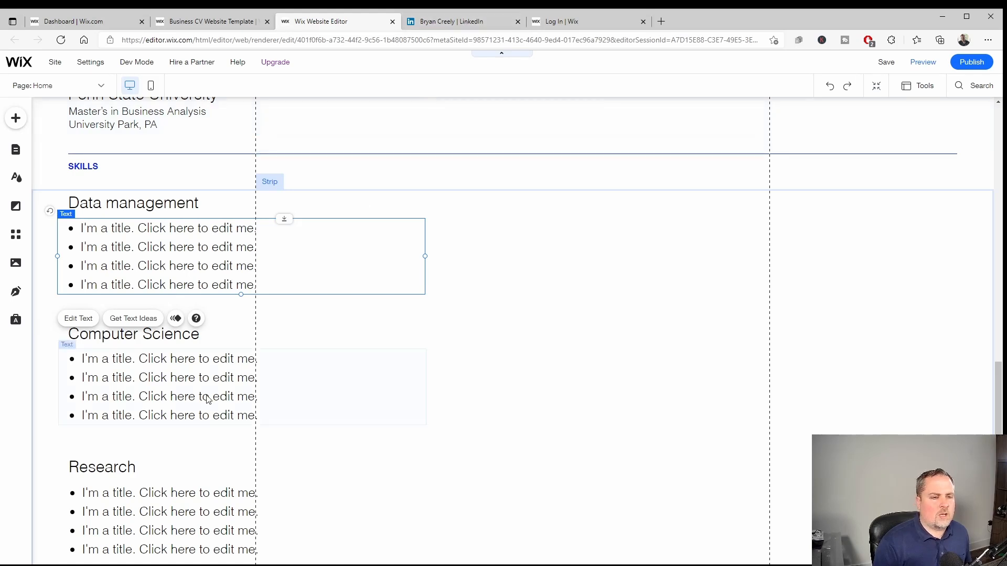
pyautogui.doubleClick(203, 266)
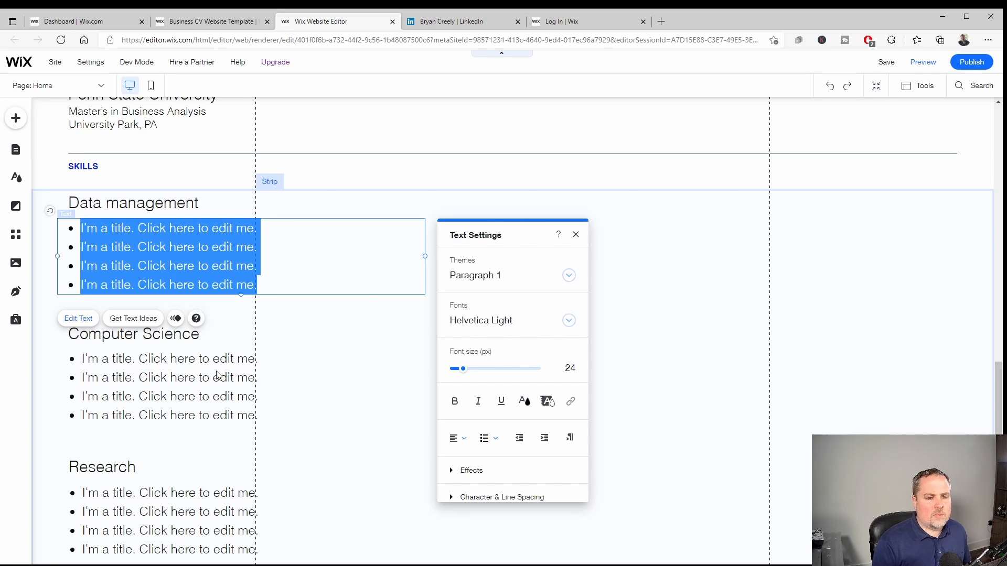
pyautogui.write('- Technical Recruiting - Startups and Greenfields - Mergers and Acquisitions - Project management - TA process improvement')
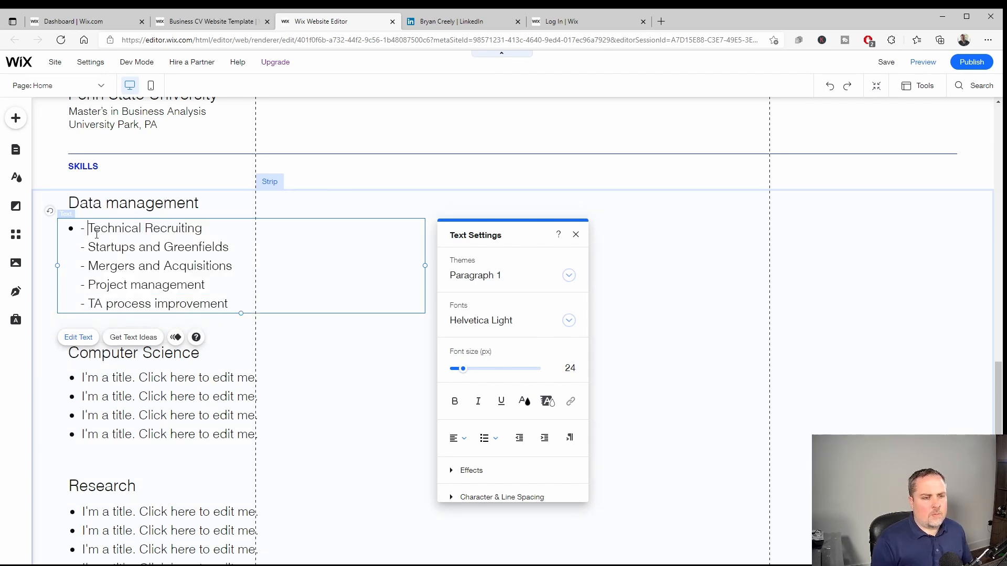
# Remove the leading dashes from the five skill lines and make each line its own bullet.
pyautogui.press('BackSpace')
pyautogui.press('BackSpace')
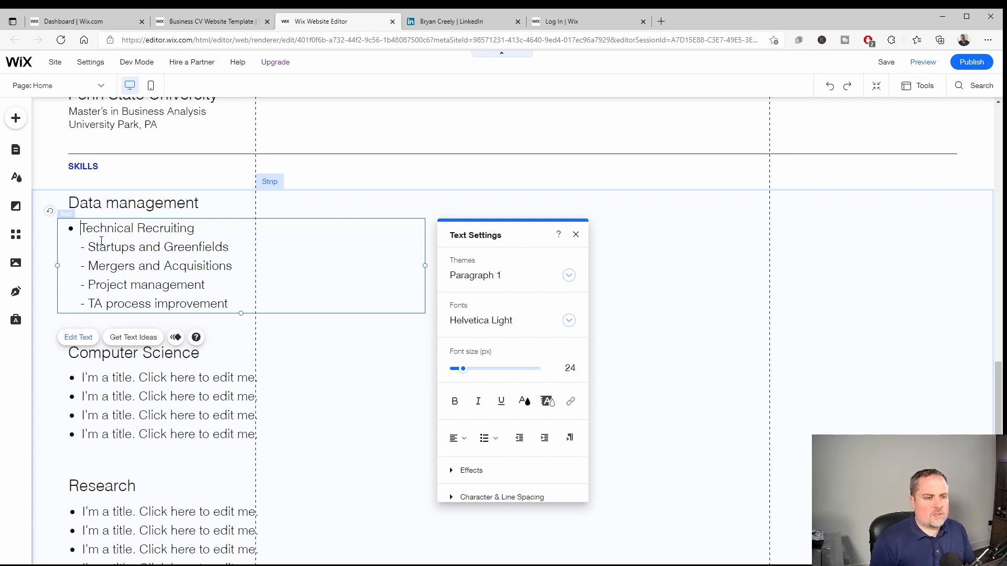
pyautogui.press('BackSpace')
pyautogui.press('BackSpace')
pyautogui.press('BackSpace')
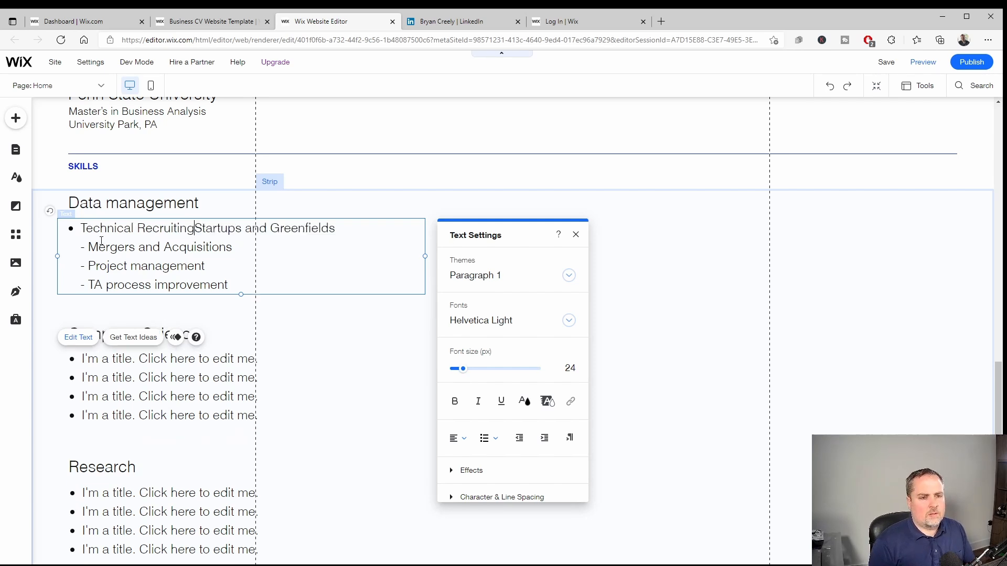
pyautogui.press('Return')
pyautogui.press('BackSpace')
pyautogui.press('BackSpace')
pyautogui.press('BackSpace')
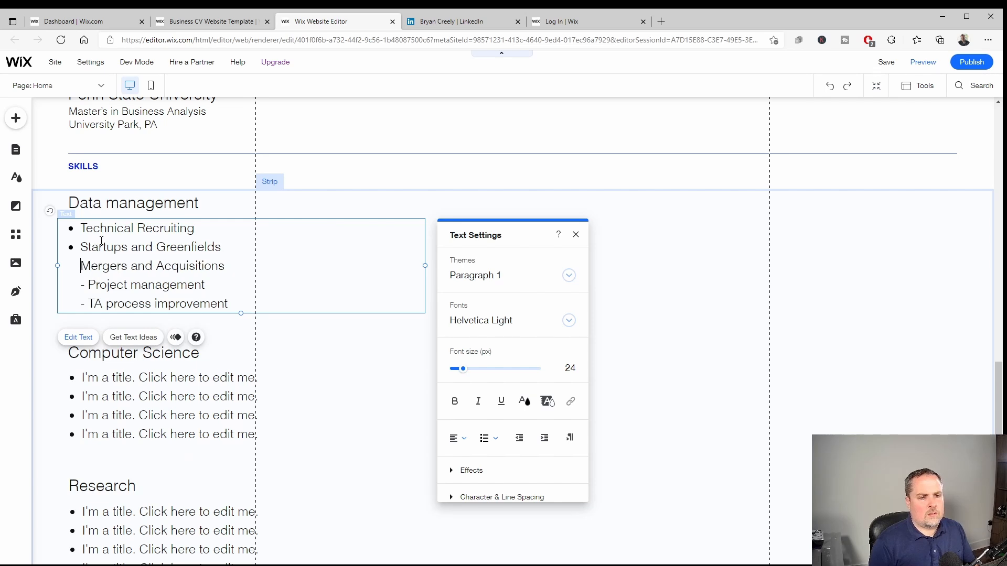
pyautogui.press('Return')
pyautogui.press('BackSpace')
pyautogui.press('BackSpace')
pyautogui.press('BackSpace')
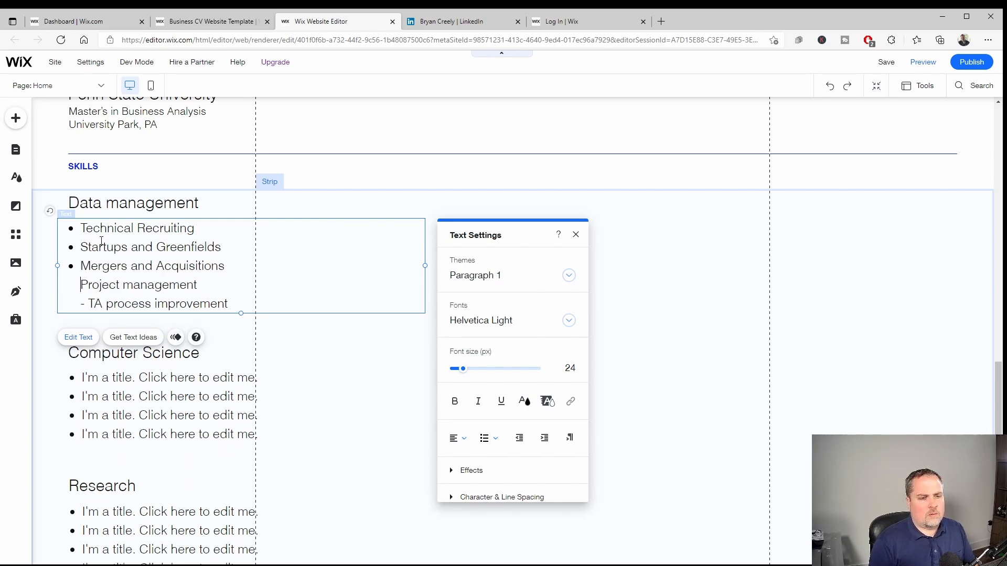
pyautogui.press('Return')
pyautogui.press('BackSpace')
pyautogui.press('BackSpace')
pyautogui.press('BackSpace')
pyautogui.press('Return')
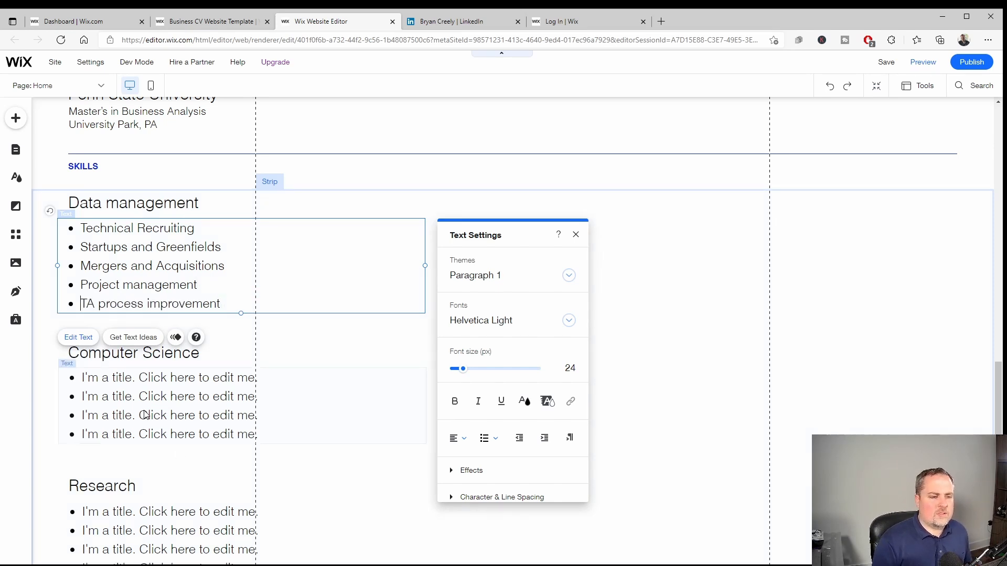
# Rename the "Data management" skill heading to "Talent Acquisition".
pyautogui.click(43, 413)
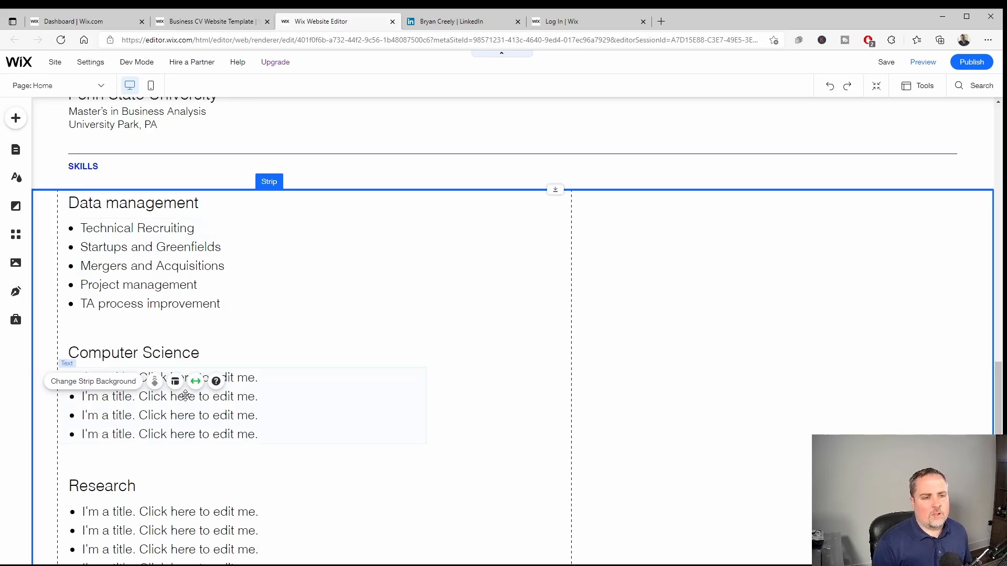
pyautogui.scroll(-3, 190, 437)
pyautogui.scroll(3, 126, 441)
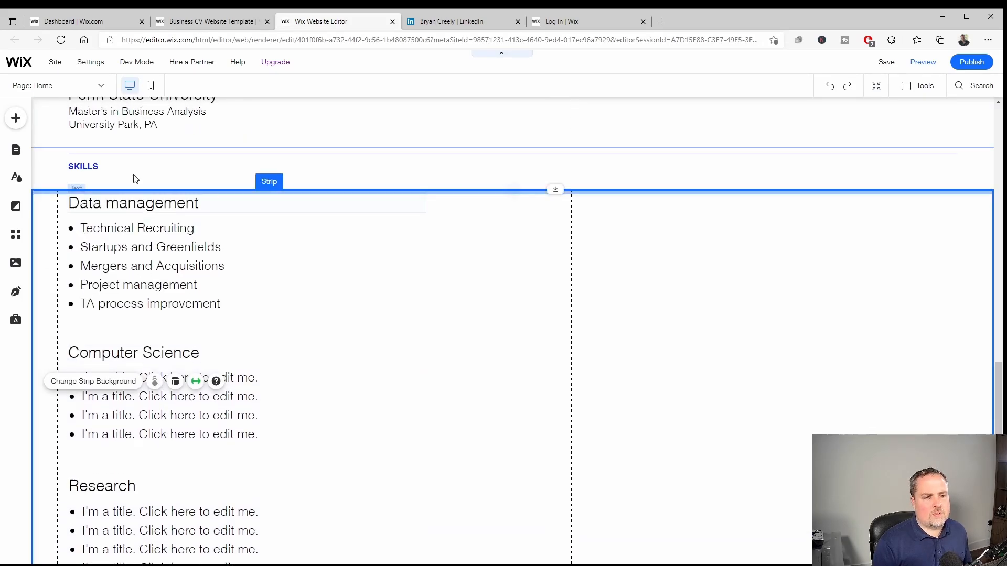
pyautogui.click(115, 208)
pyautogui.doubleClick(115, 209)
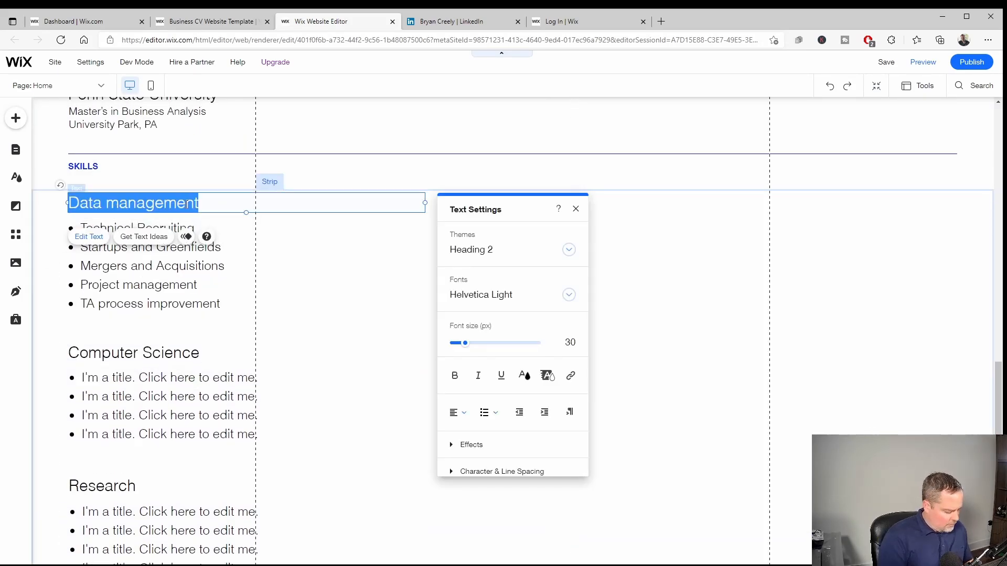
pyautogui.write('Tal')
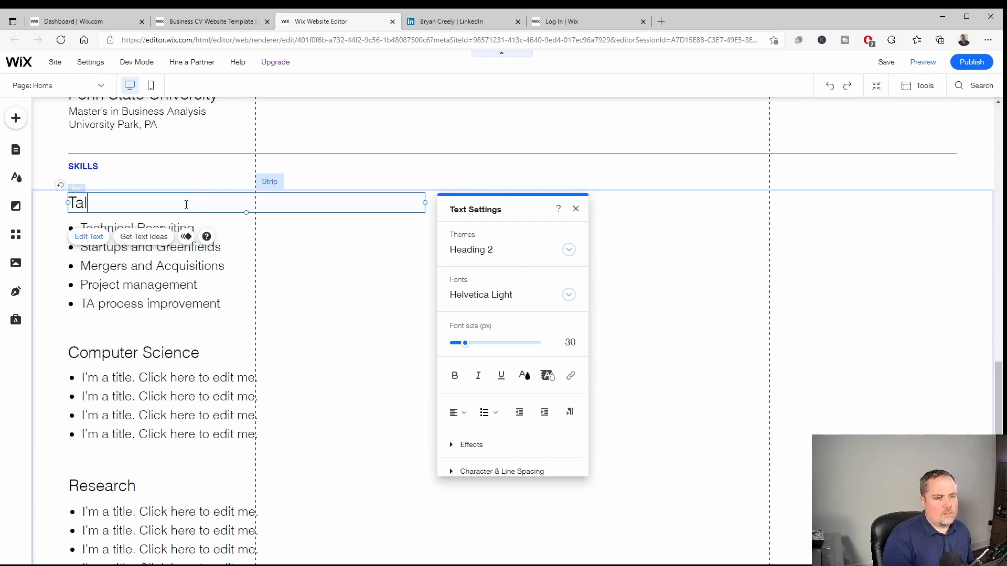
pyautogui.write('ent A')
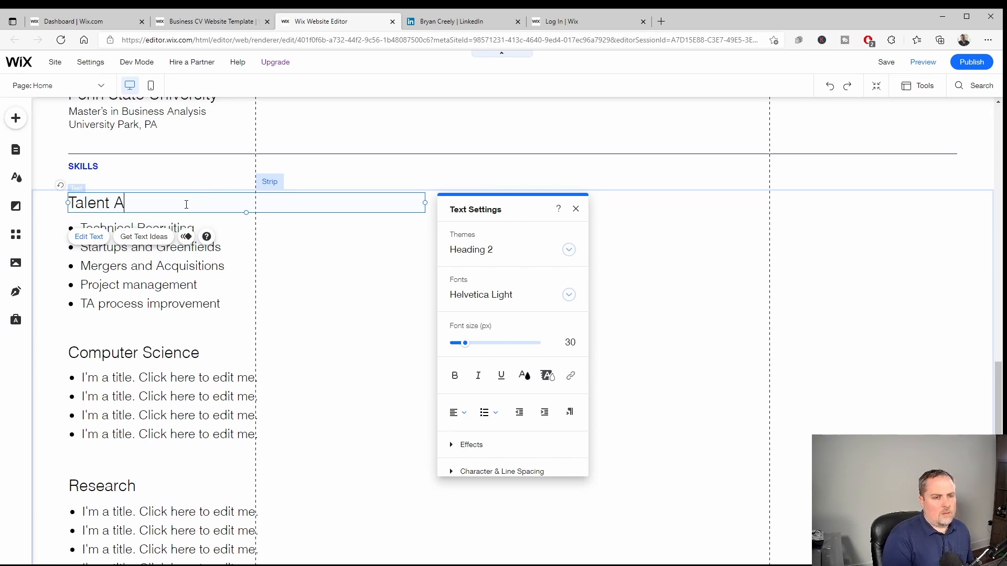
pyautogui.write('cquisition')
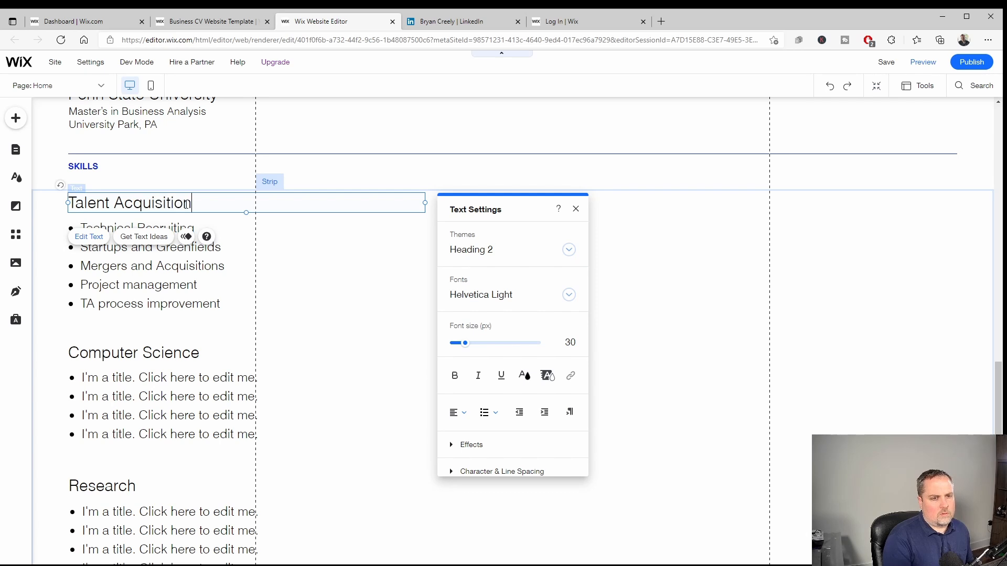
pyautogui.click(153, 338)
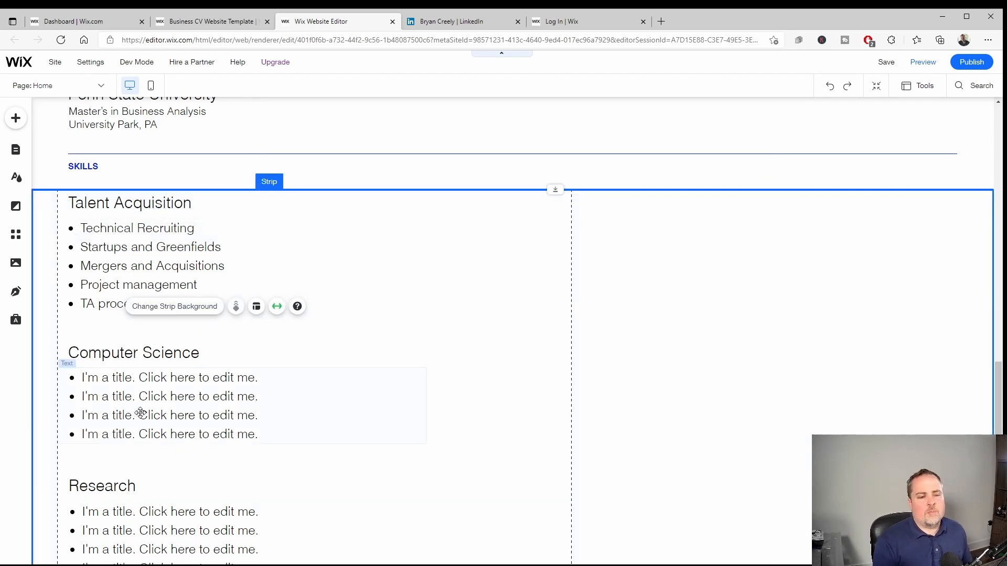
# Review the remaining placeholder skills along with the experience, education and contact sections of the page.
pyautogui.scroll(-1, 136, 417)
pyautogui.scroll(-2, 108, 466)
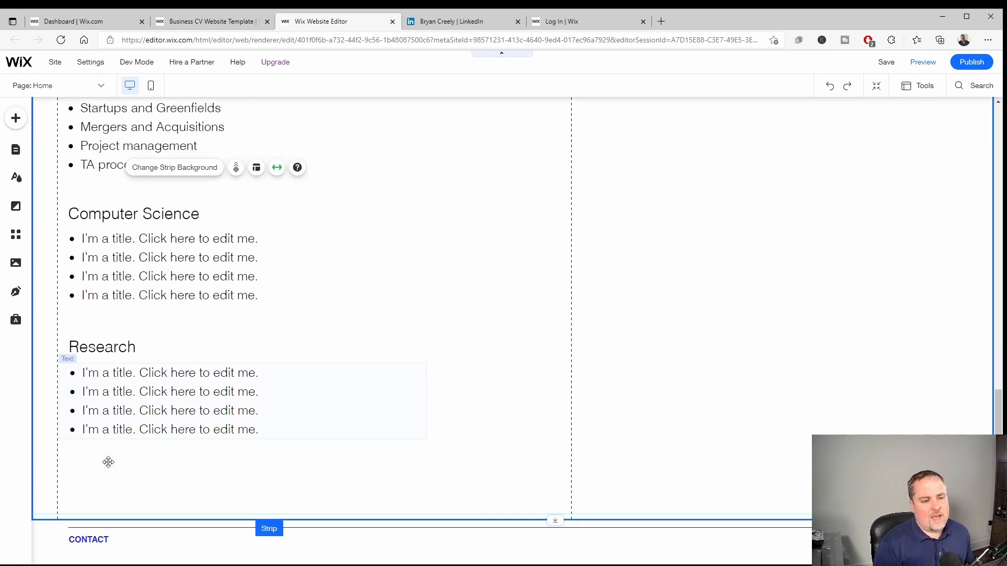
pyautogui.scroll(3, 153, 361)
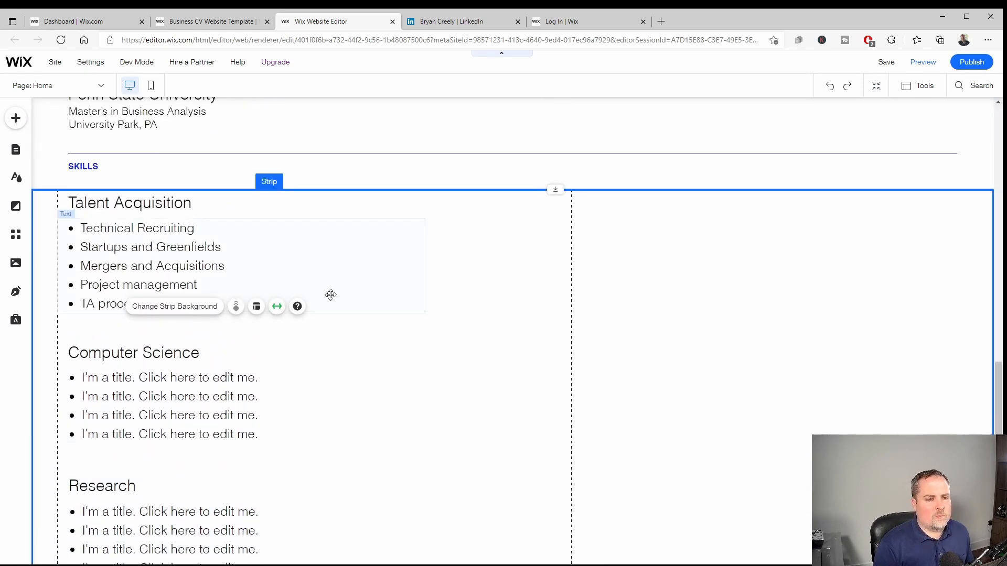
pyautogui.scroll(4, 141, 398)
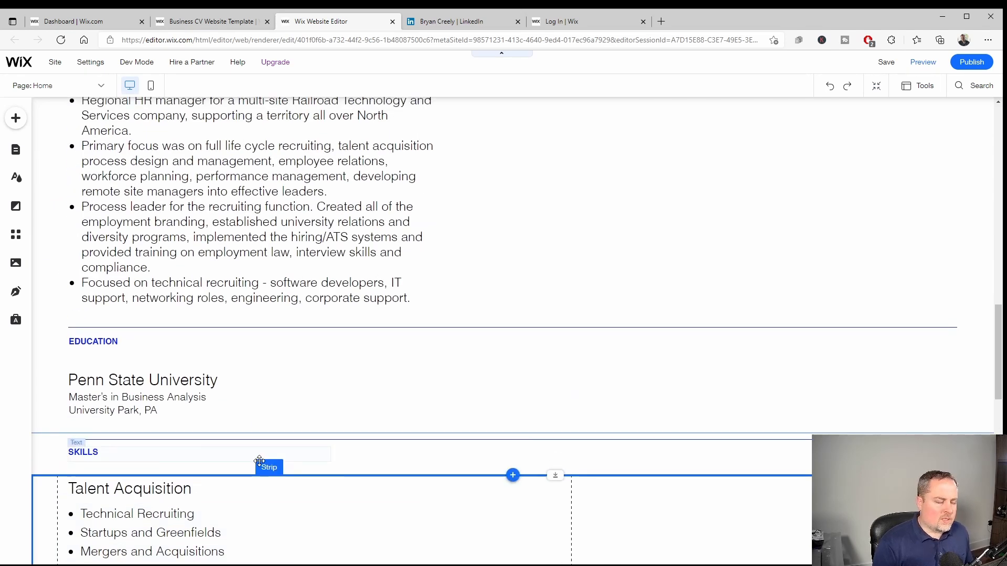
pyautogui.scroll(2, 259, 462)
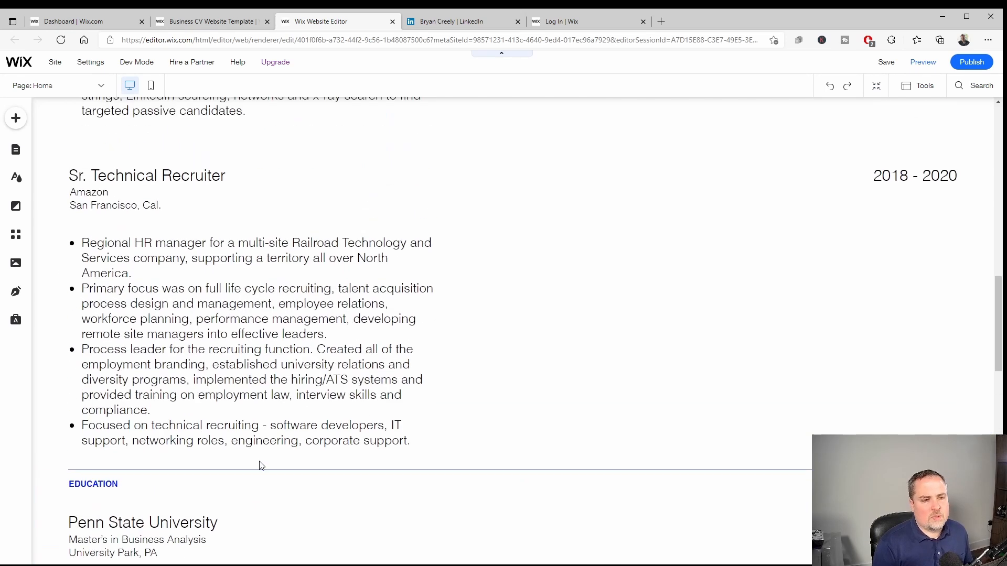
pyautogui.scroll(-12, 173, 359)
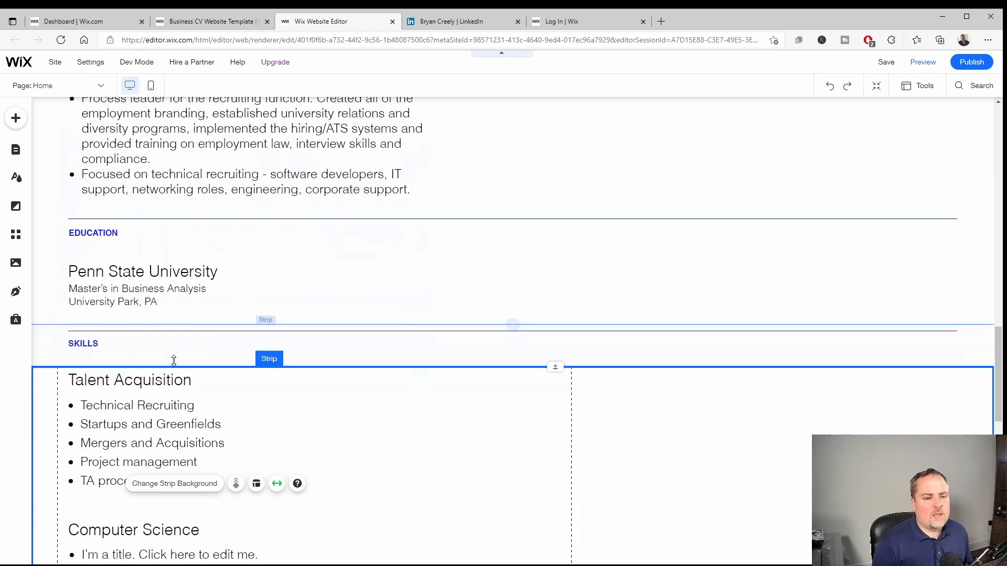
pyautogui.scroll(-1, 145, 349)
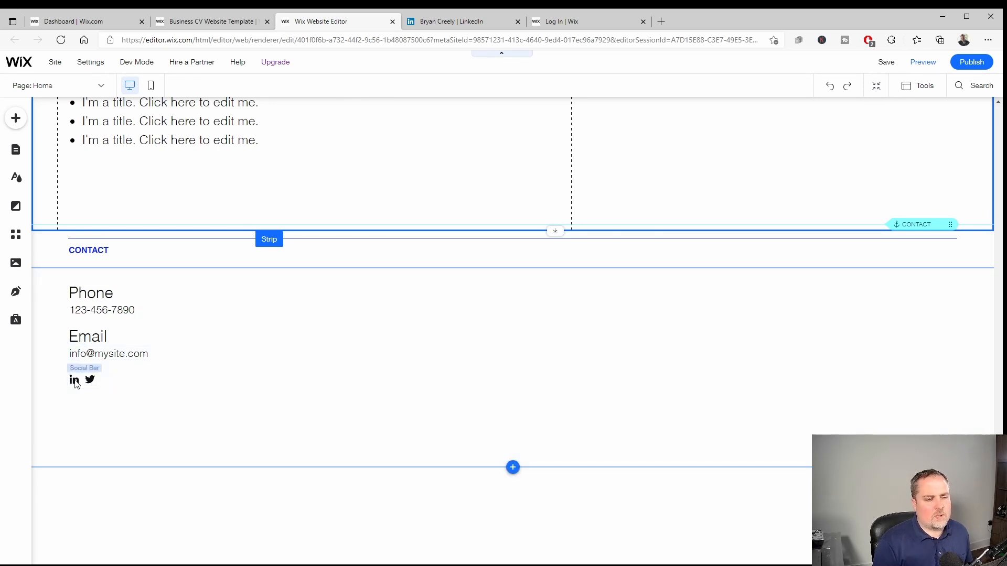
# Remove the Twitter icon from the social bar in the Contact section, keeping only LinkedIn.
pyautogui.click(74, 379)
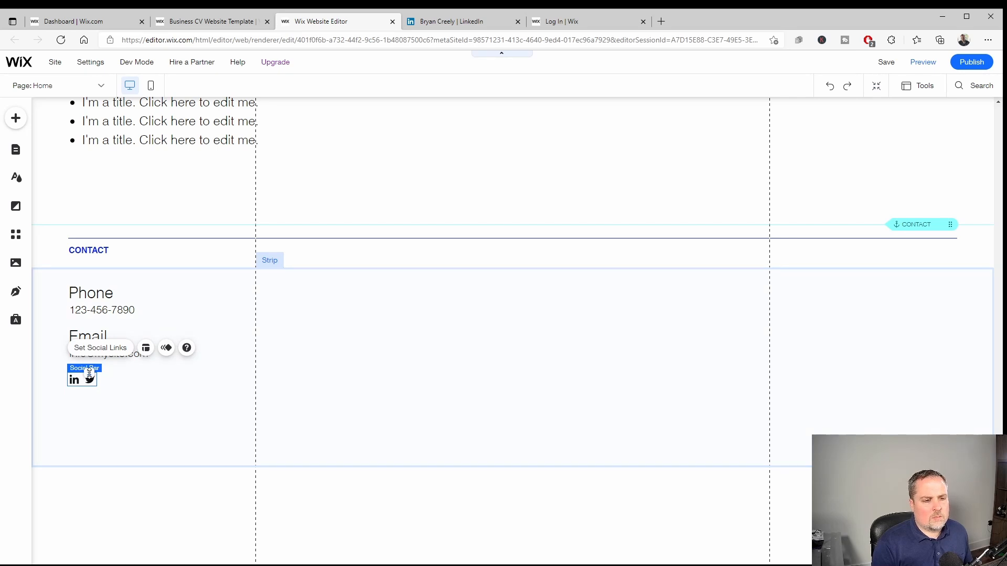
pyautogui.click(100, 347)
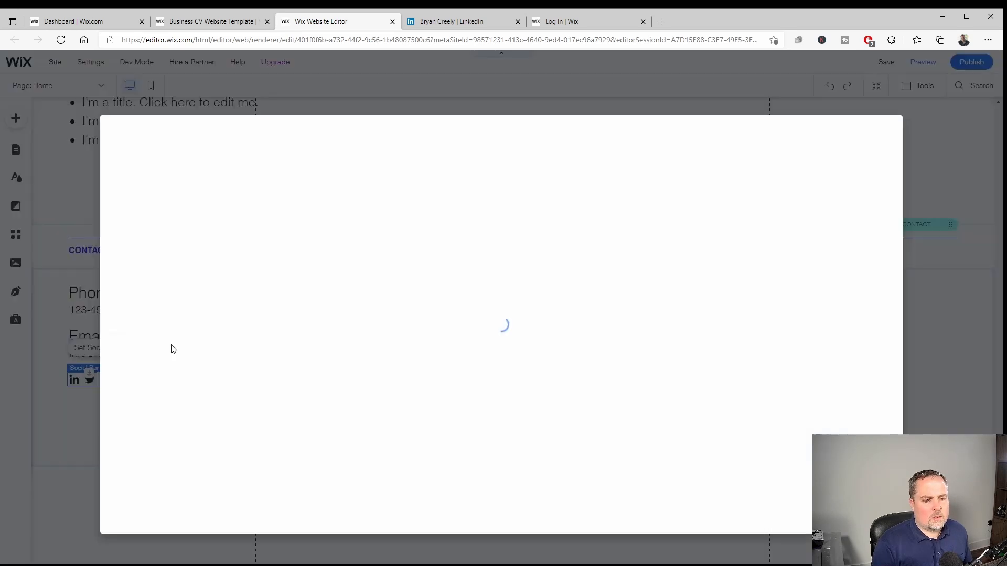
pyautogui.click(222, 212)
pyautogui.click(236, 240)
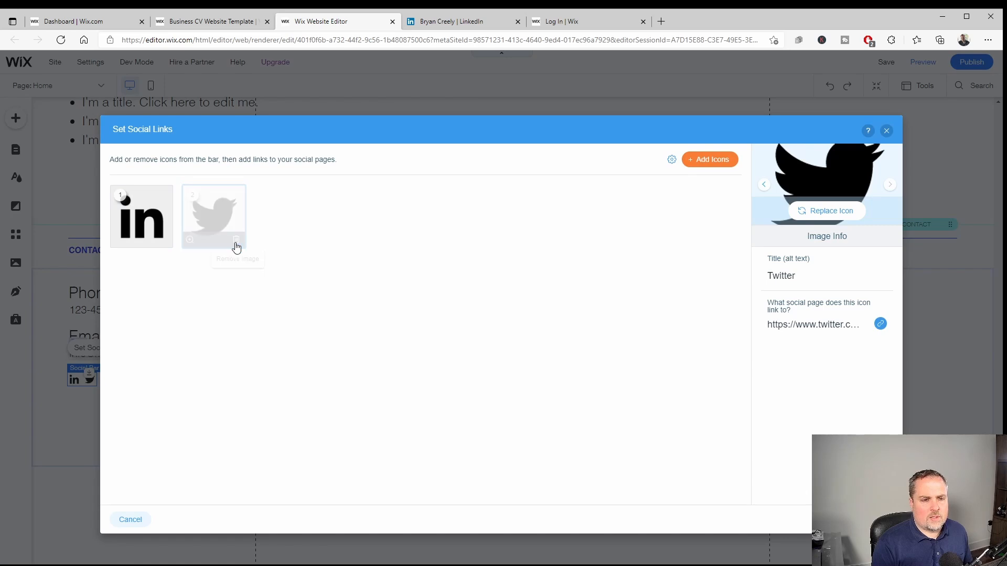
pyautogui.click(875, 520)
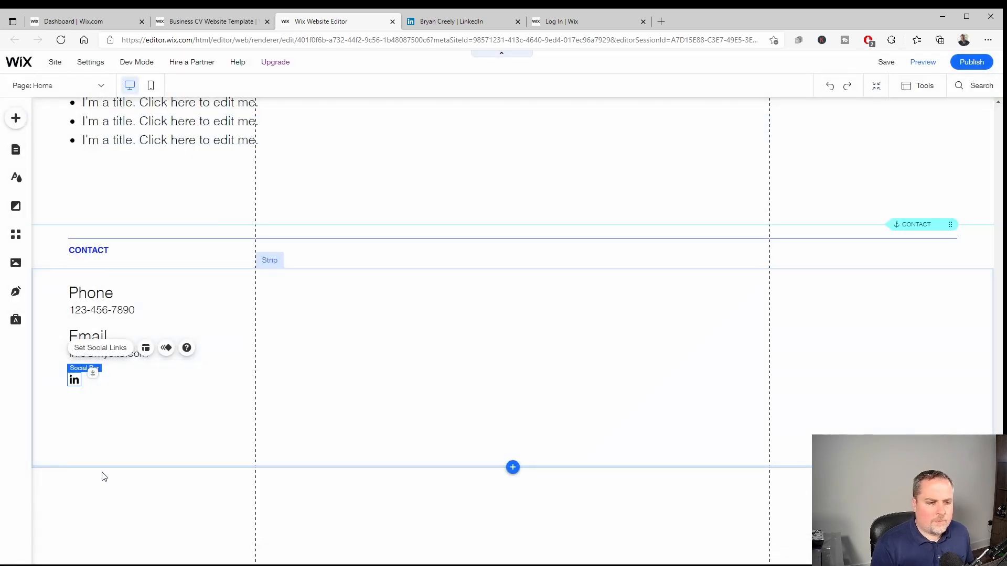
# Replace the placeholder name in the footer copyright line with the site owner's full name and set the year to 2021.
pyautogui.click(140, 505)
pyautogui.scroll(-2, 318, 360)
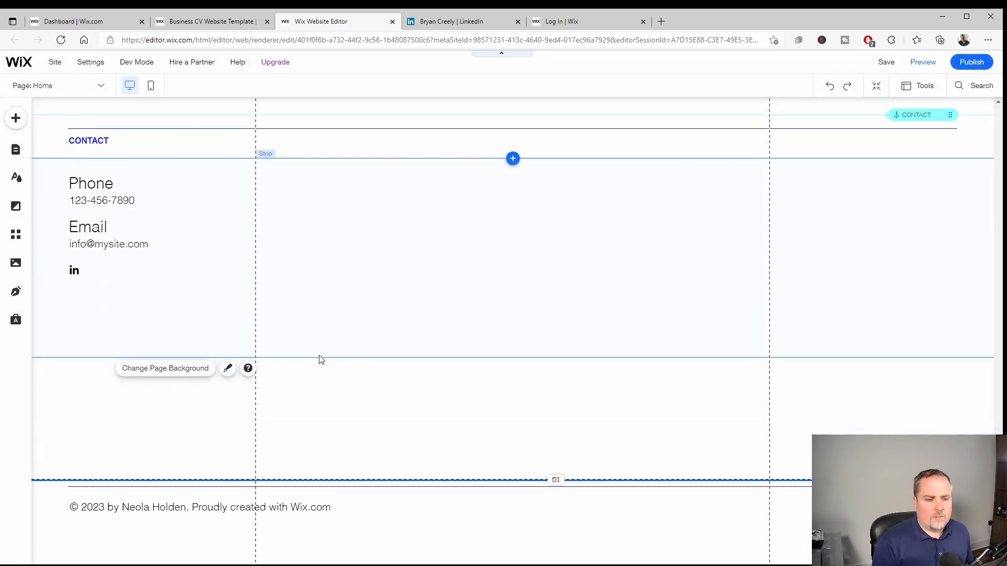
pyautogui.click(142, 508)
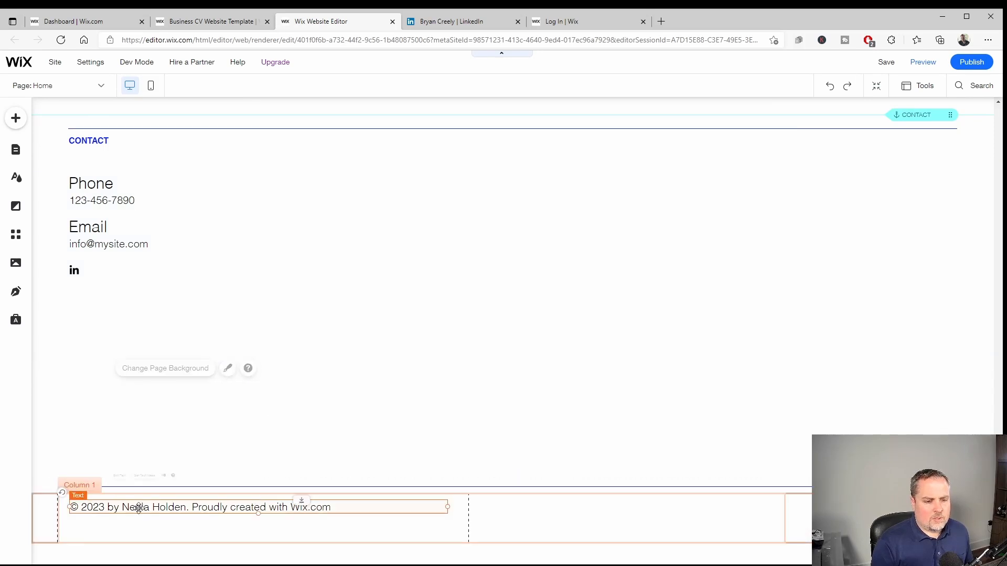
pyautogui.doubleClick(141, 508)
pyautogui.click(170, 508)
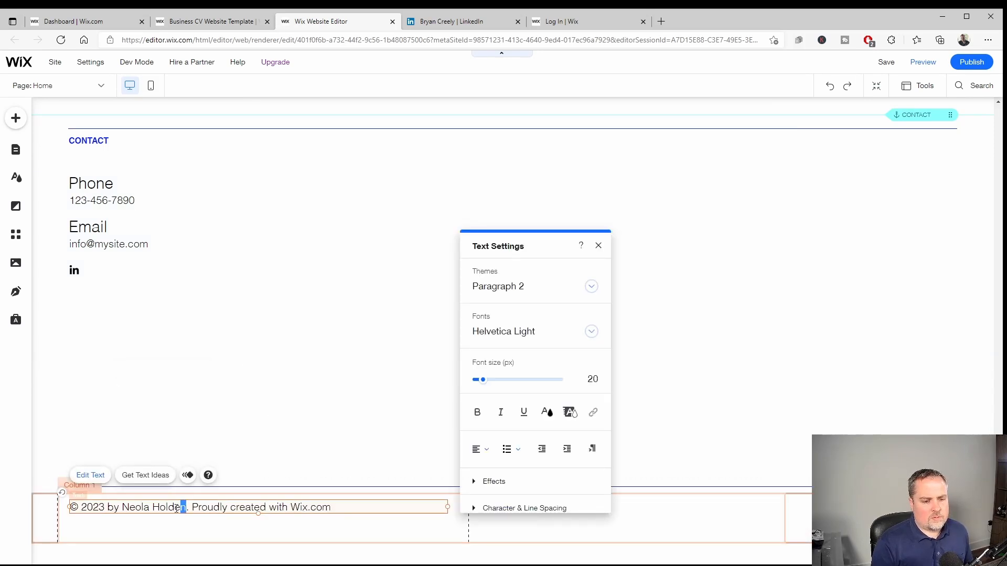
pyautogui.moveTo(177, 508); pyautogui.dragTo(128, 509)
pyautogui.write('Bryan Creely')
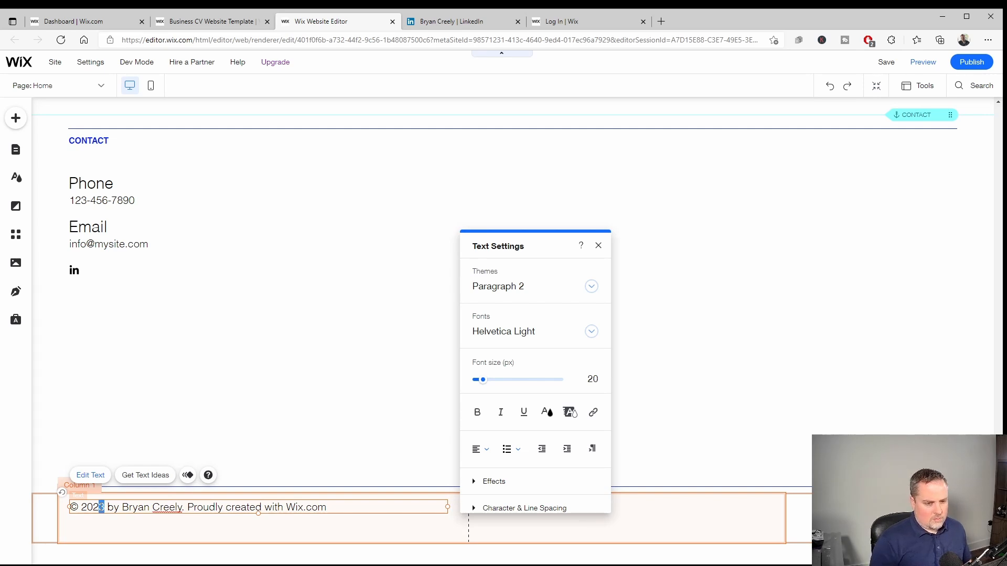
pyautogui.write('1')
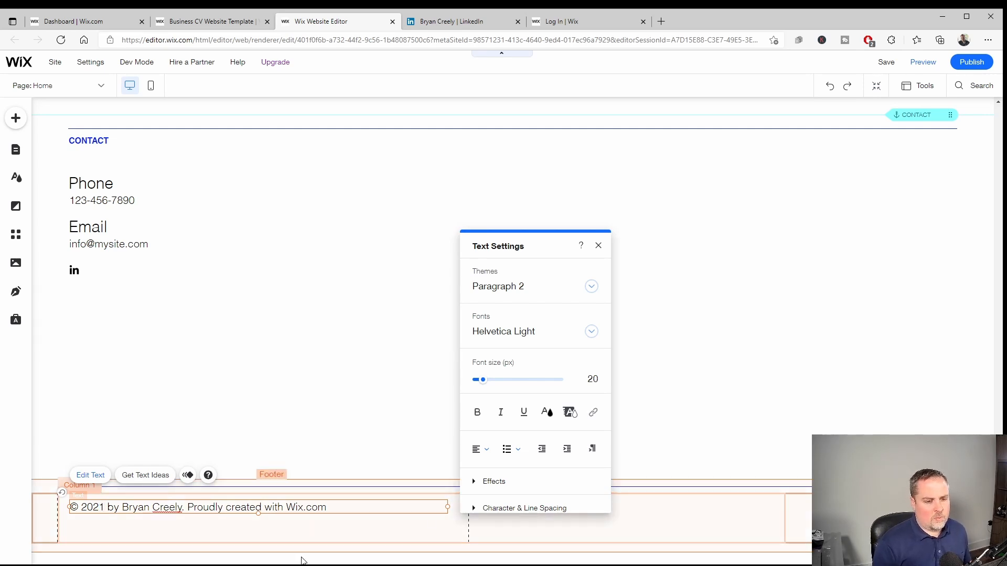
pyautogui.click(234, 395)
# Extend the intro strip downward to make empty space between the summary text and the Professional Experience section.
pyautogui.scroll(3, 394, 427)
pyautogui.scroll(20, 395, 428)
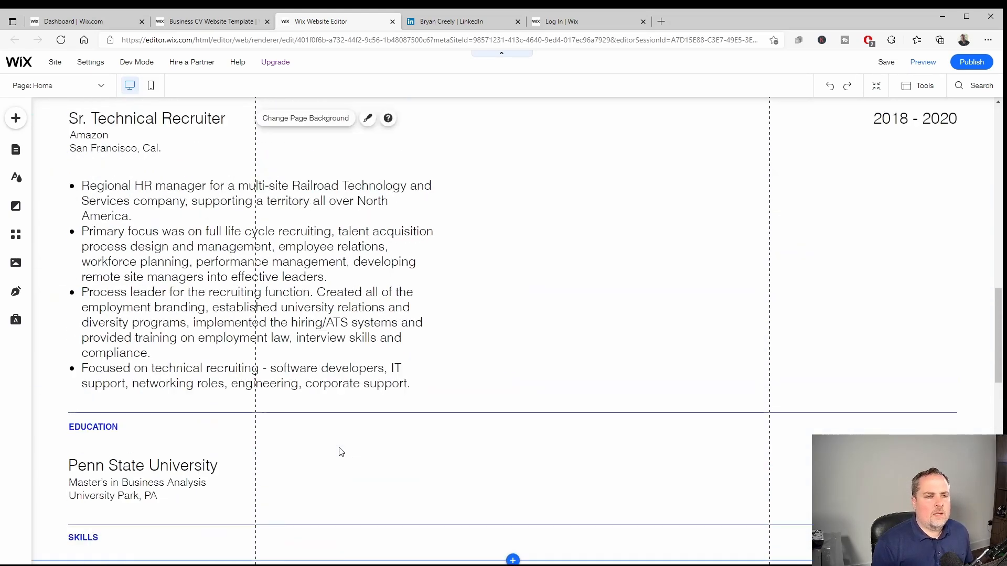
pyautogui.scroll(7, 340, 451)
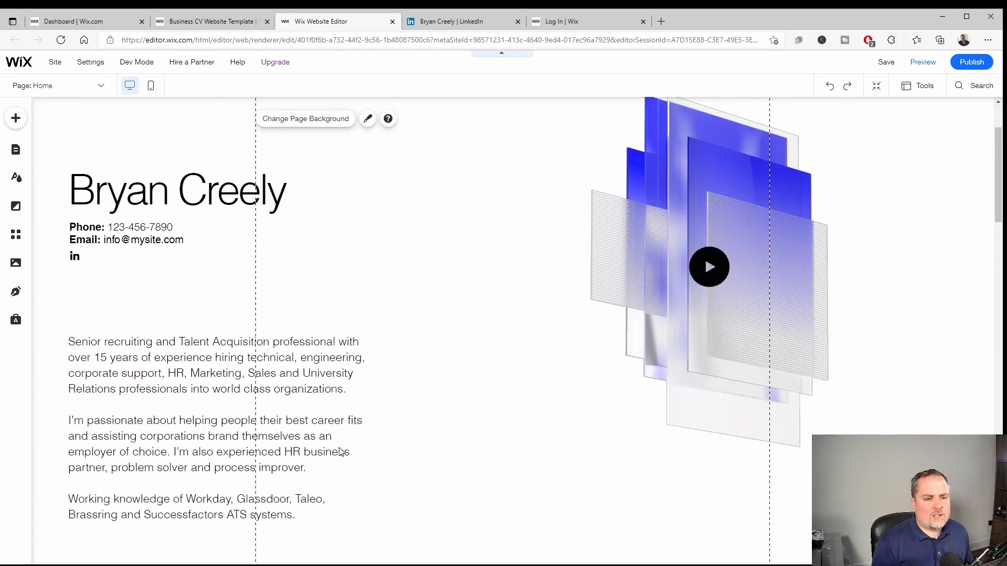
pyautogui.scroll(-3, 338, 451)
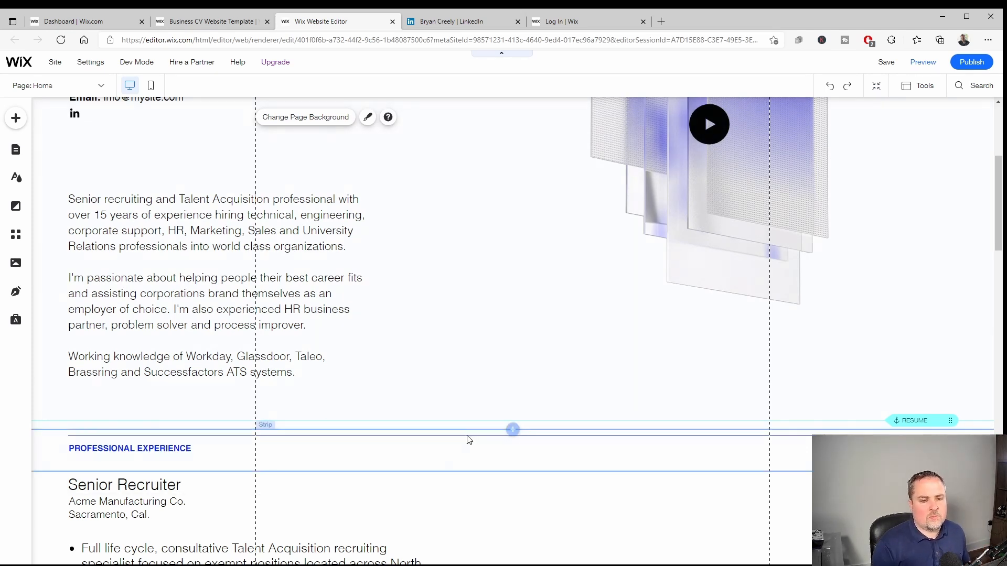
pyautogui.click(223, 428)
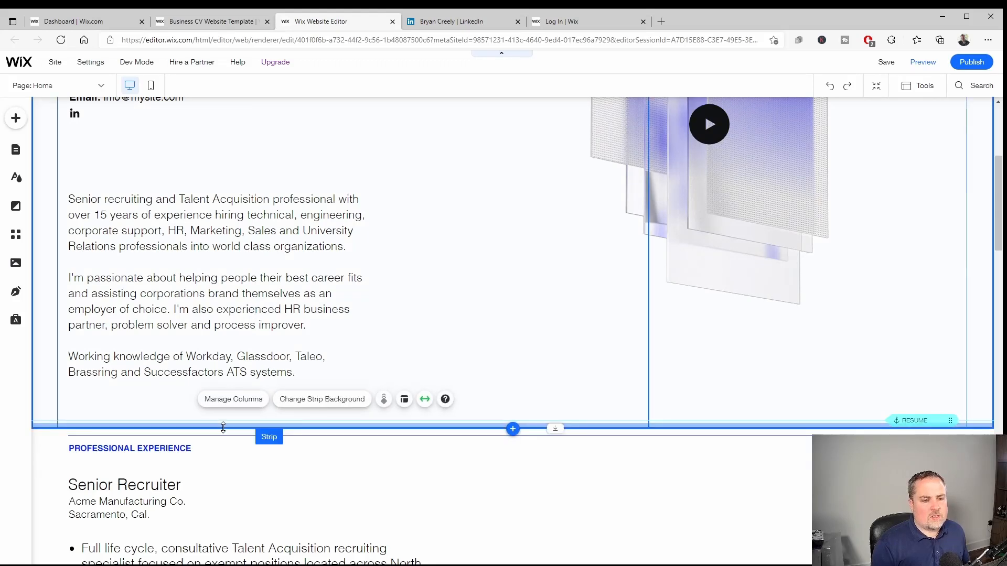
pyautogui.moveTo(224, 430); pyautogui.dragTo(220, 562)
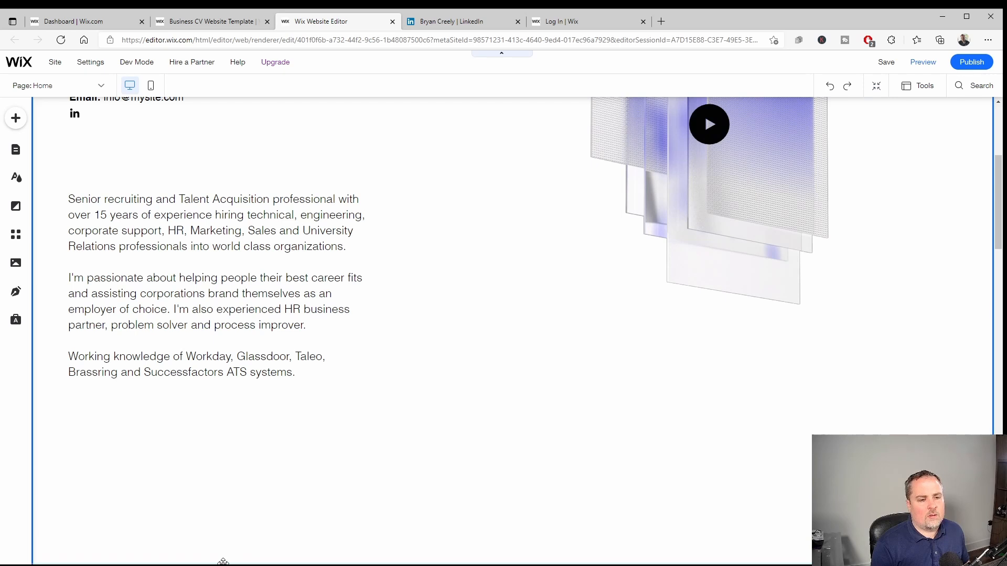
pyautogui.scroll(-3, 155, 430)
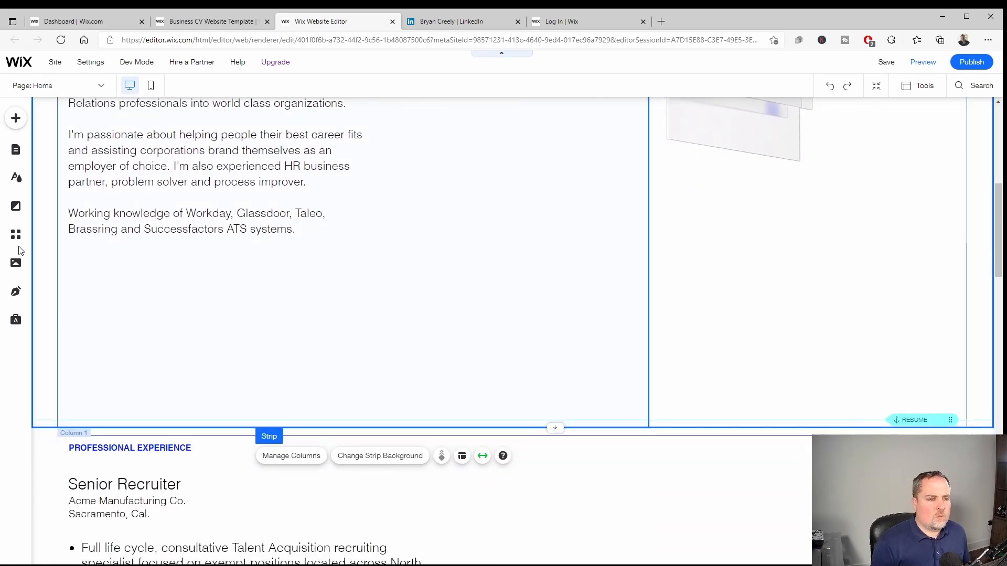
# Upload the video "The secret key to landing your dream..." from the computer and add it to the page.
pyautogui.click(16, 266)
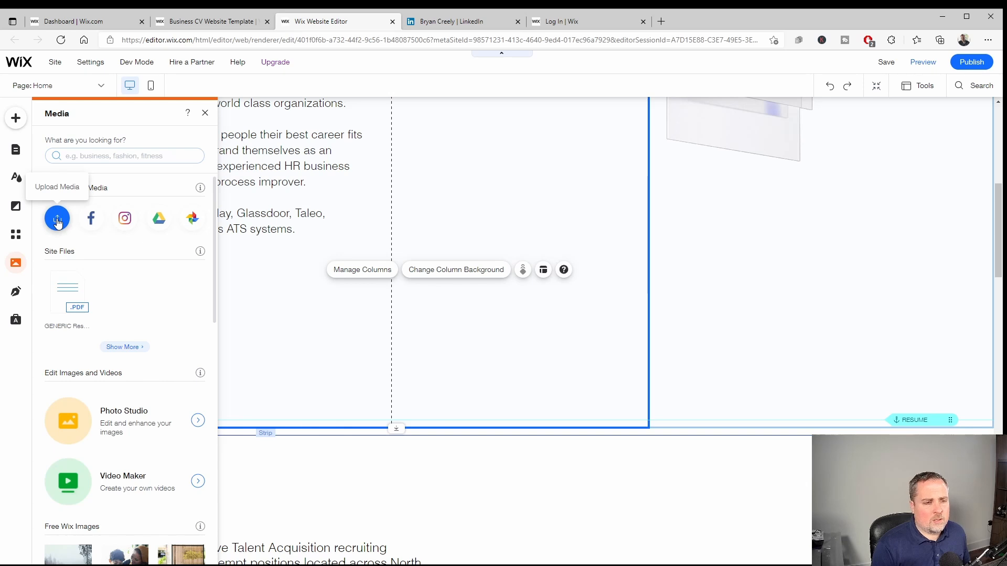
pyautogui.click(57, 220)
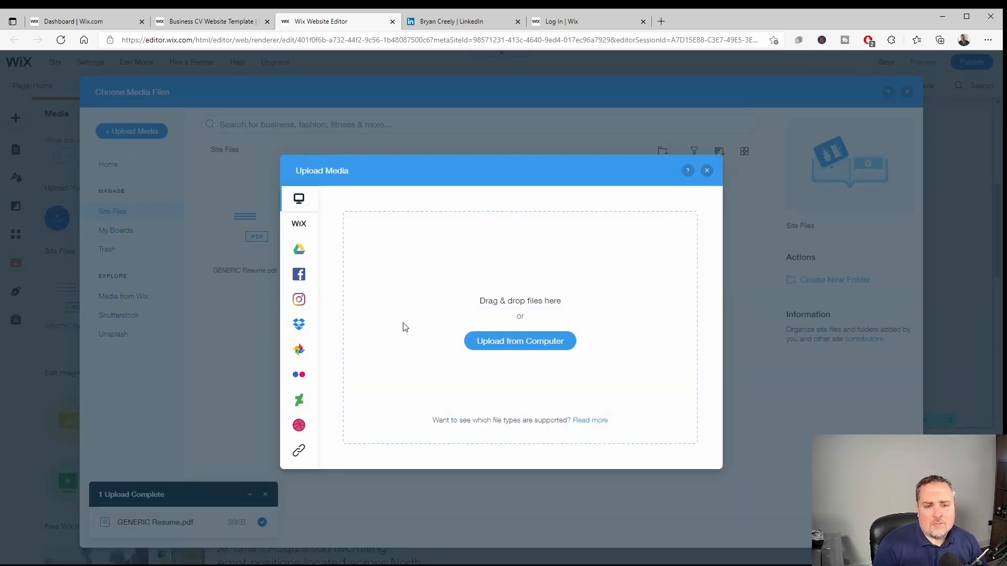
pyautogui.click(512, 350)
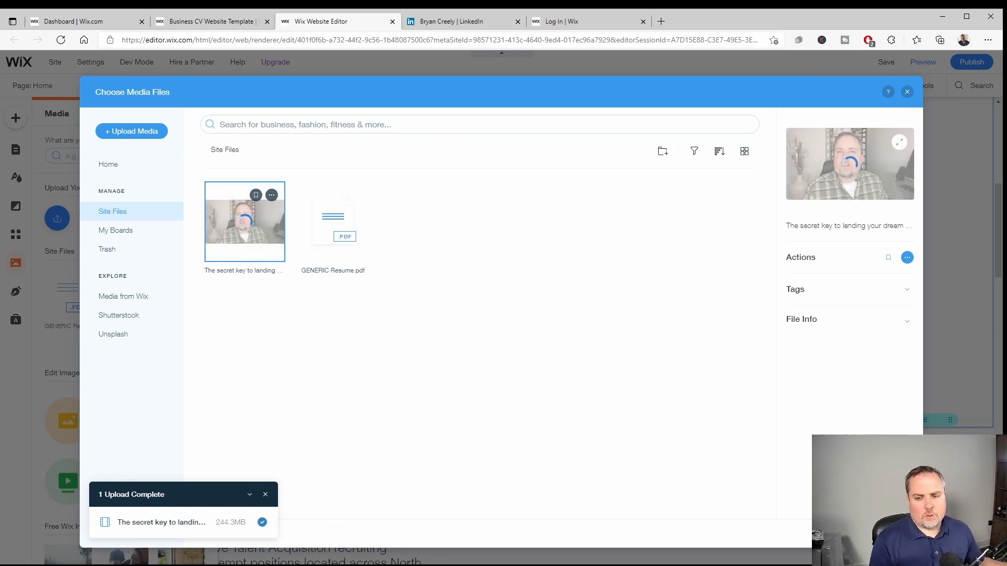
pyautogui.click(805, 540)
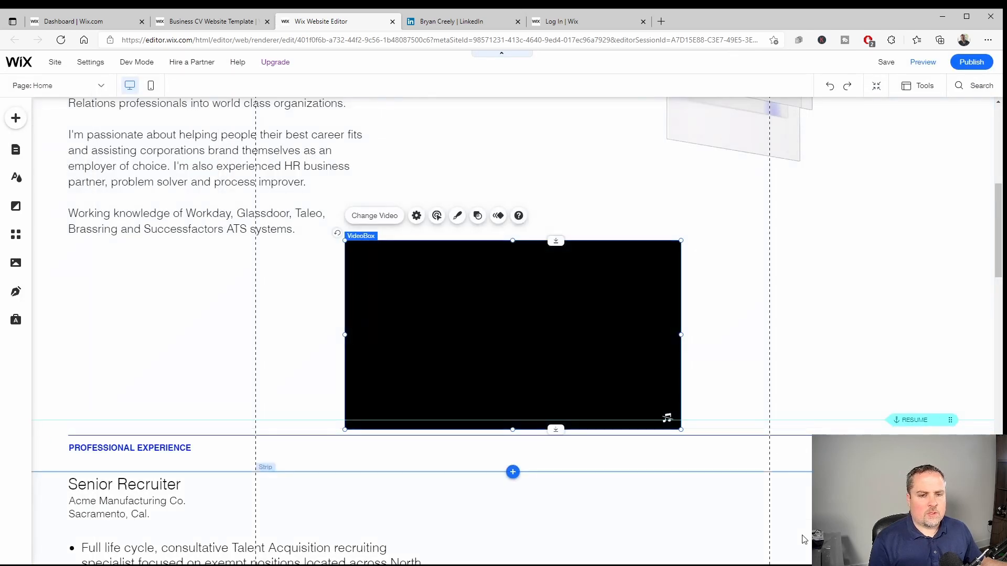
# Position the video box directly beneath the summary text and shift the Professional Experience strip down slightly to clear it.
pyautogui.moveTo(464, 295); pyautogui.dragTo(179, 299)
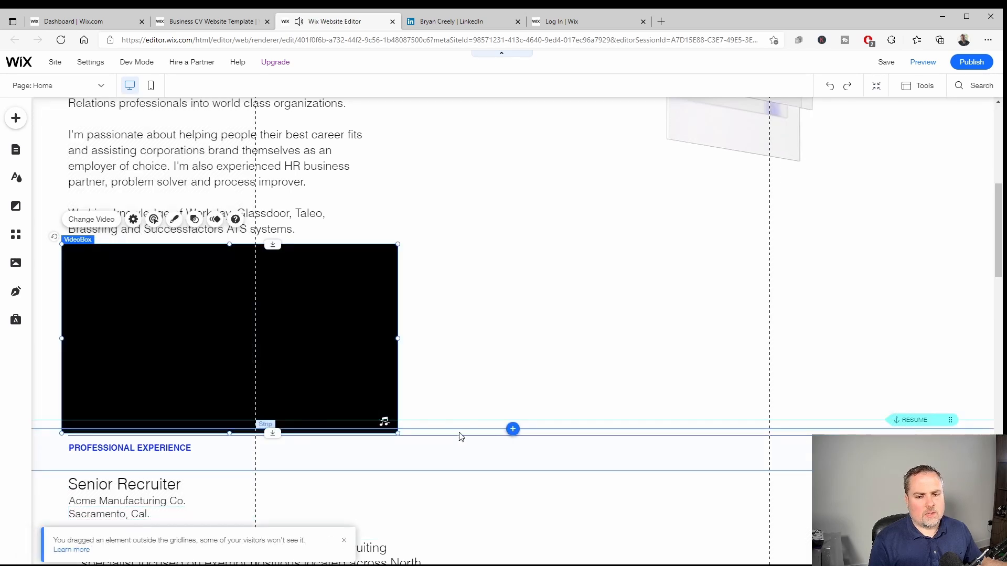
pyautogui.click(469, 434)
pyautogui.moveTo(469, 434); pyautogui.dragTo(467, 453)
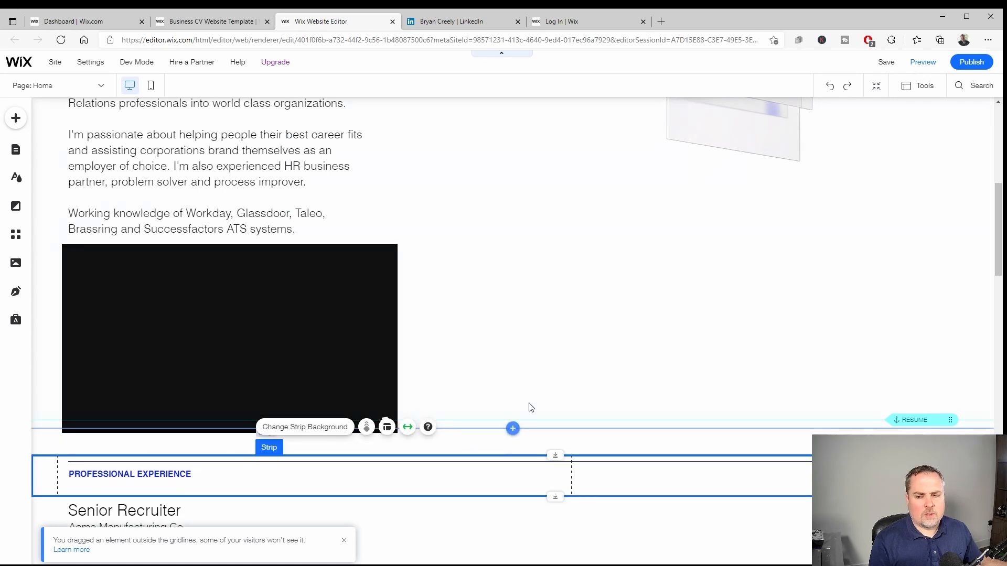
pyautogui.click(468, 344)
pyautogui.click(288, 303)
pyautogui.moveTo(288, 303); pyautogui.dragTo(290, 303)
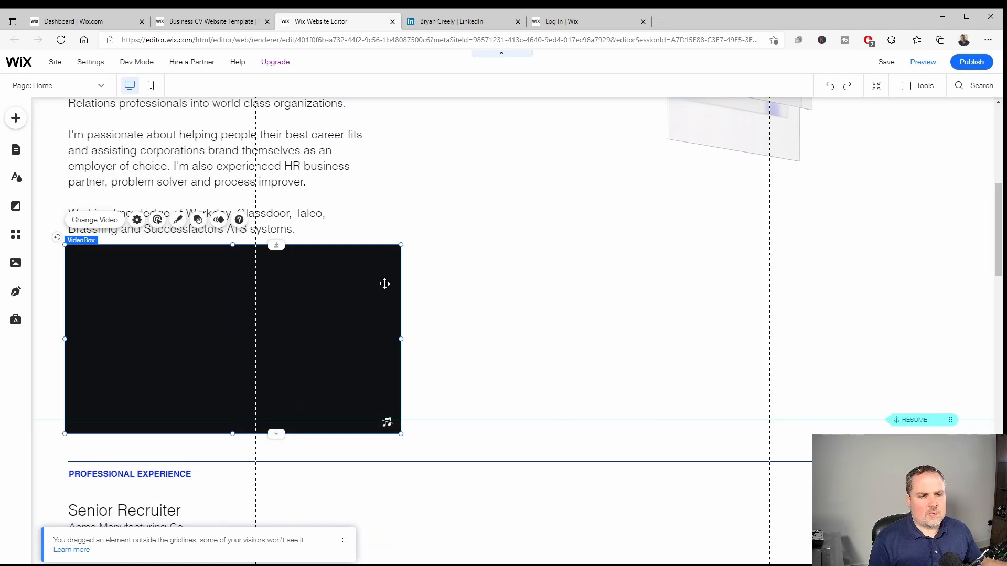
# Move the summary text up closer to the contact details and raise the intro video box slightly beneath it.
pyautogui.click(441, 276)
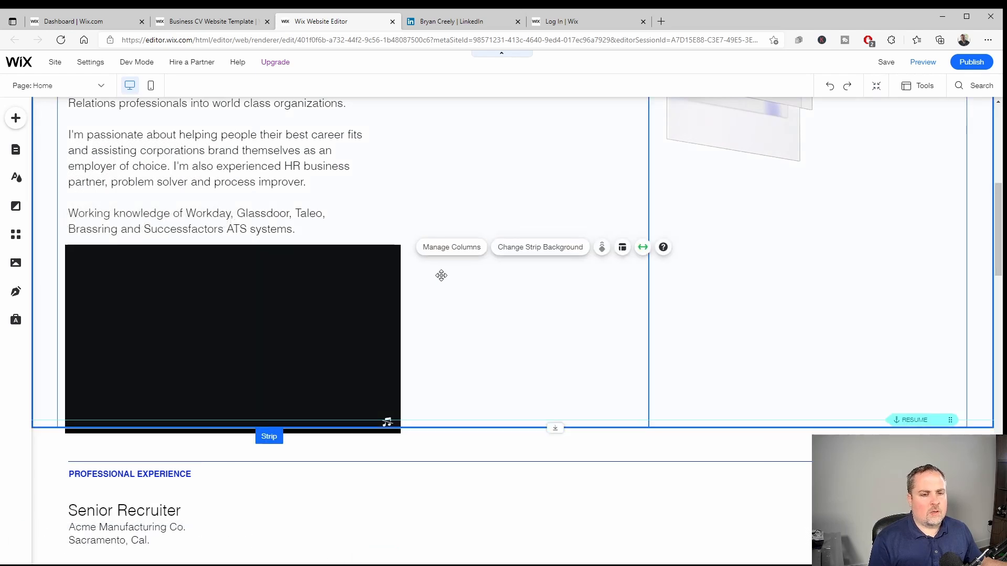
pyautogui.scroll(5, 285, 274)
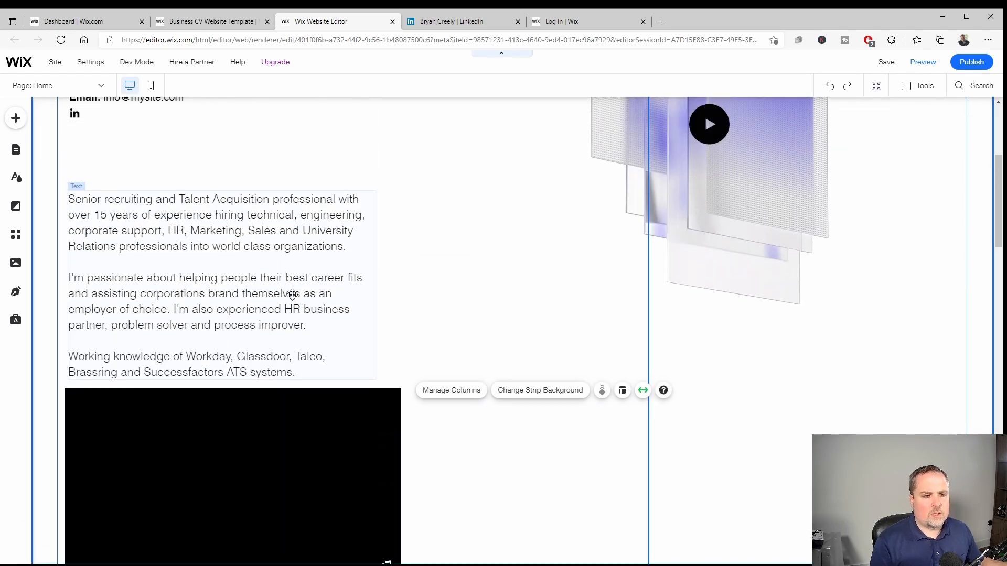
pyautogui.scroll(-3, 225, 292)
pyautogui.click(185, 191)
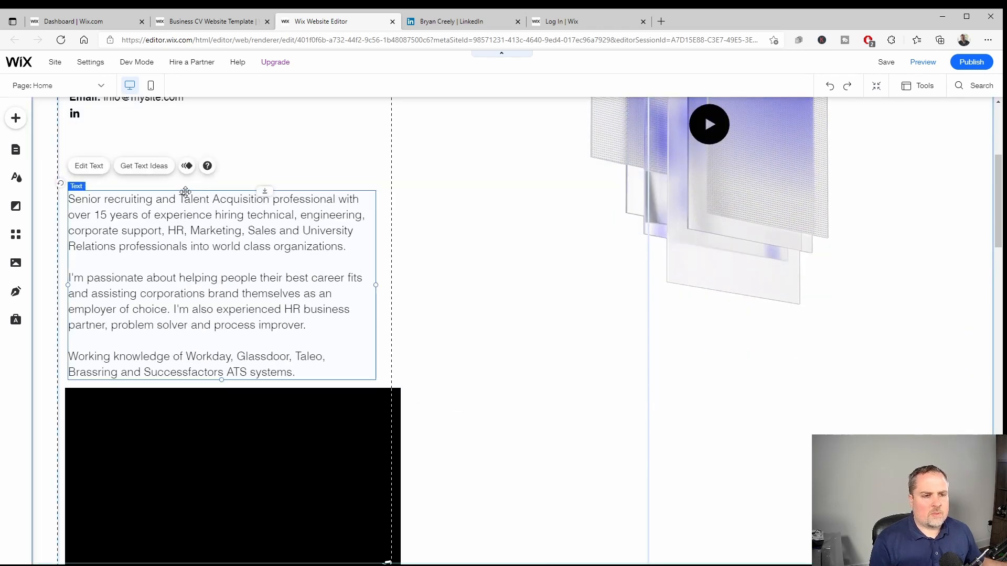
pyautogui.moveTo(186, 191); pyautogui.dragTo(183, 161)
pyautogui.moveTo(200, 435); pyautogui.dragTo(196, 423)
pyautogui.click(537, 362)
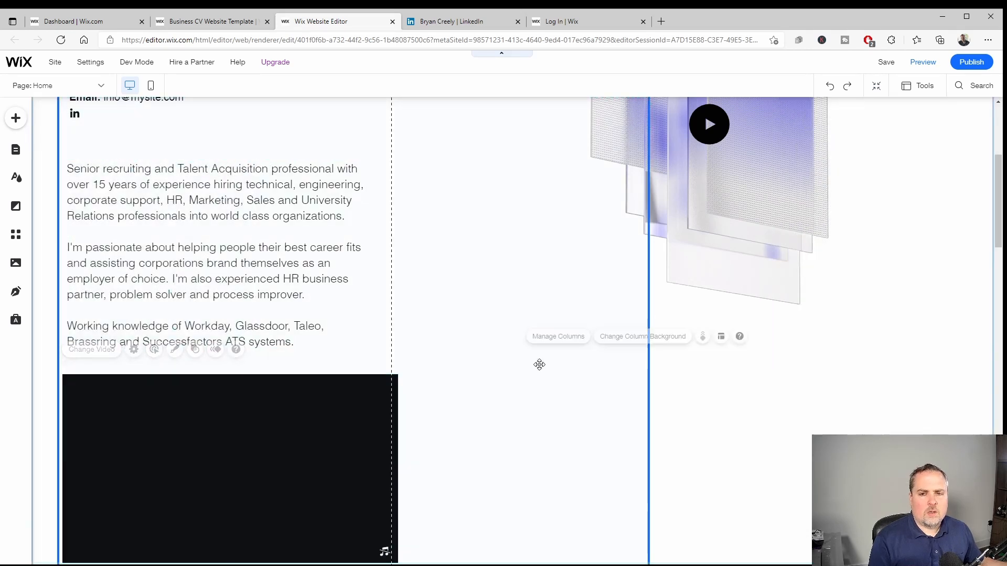
# Browse the Wix stock videos offered as replacements for the abstract blue video beside the name, then leave without choosing one.
pyautogui.scroll(4, 709, 342)
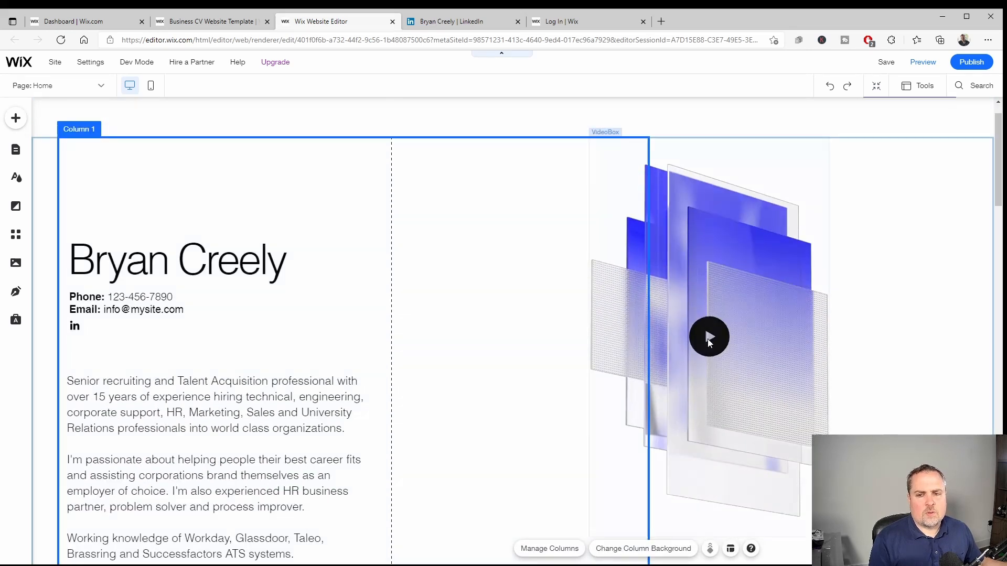
pyautogui.click(727, 272)
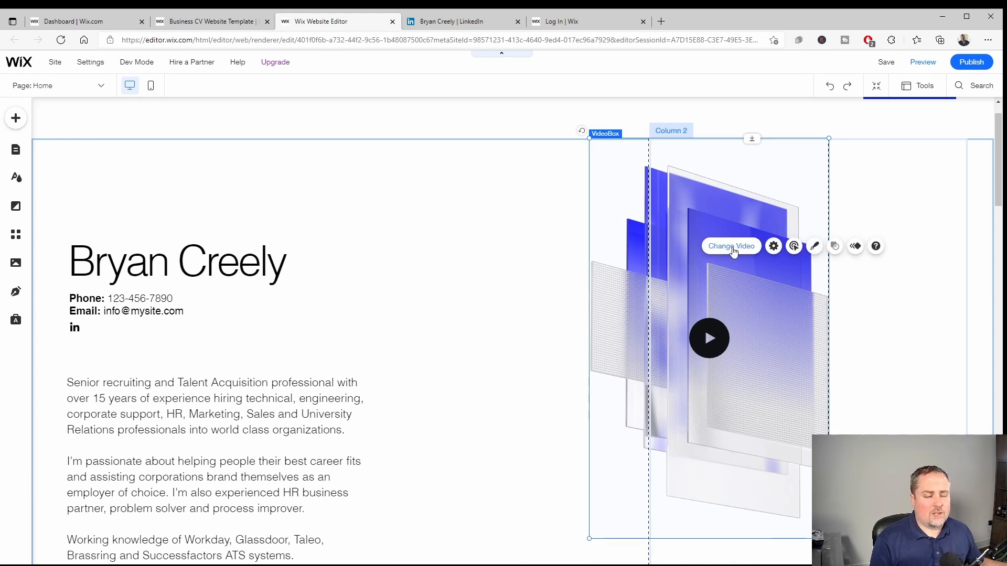
pyautogui.click(733, 247)
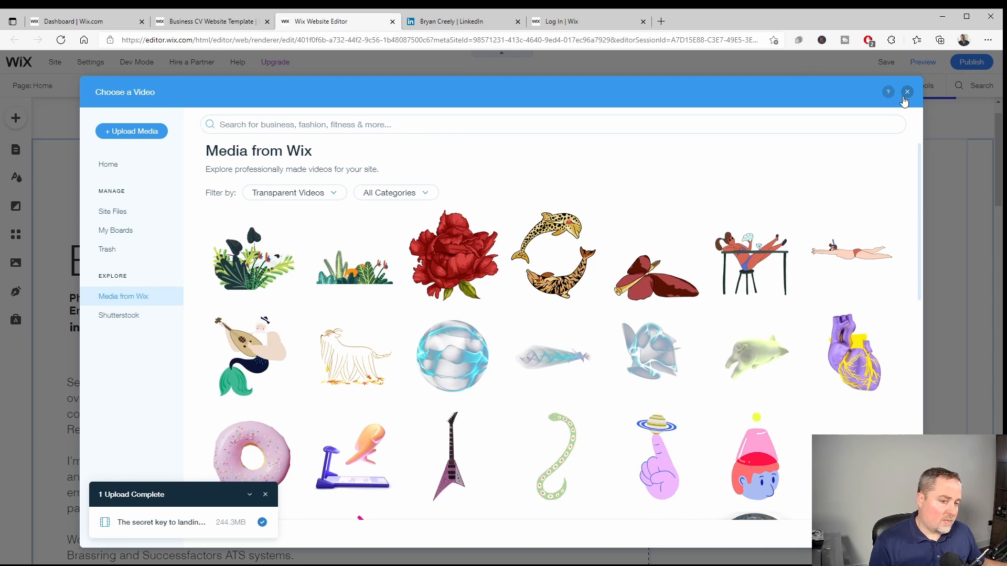
pyautogui.click(907, 93)
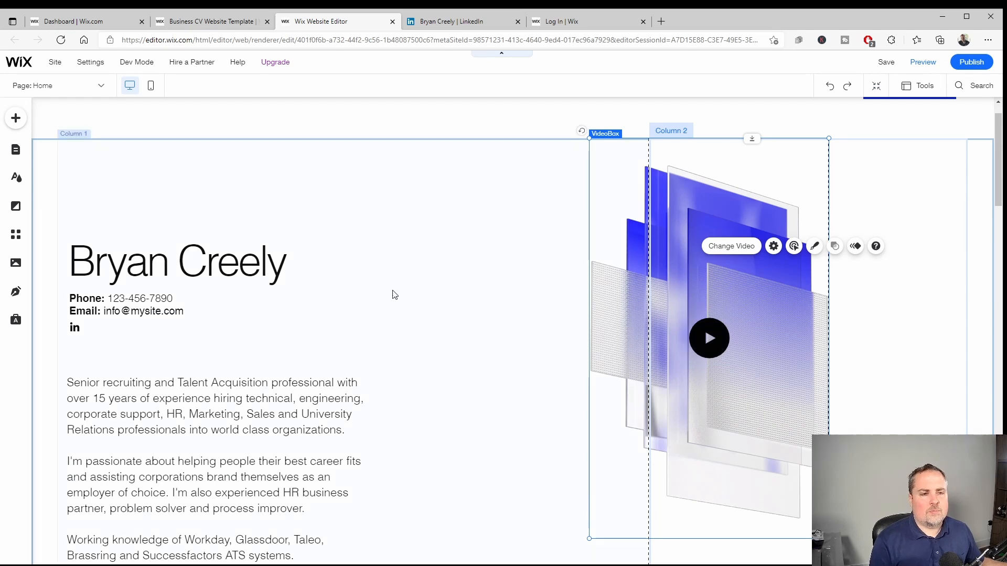
# Look over the page down to Professional Experience, then save the site and dismiss the saved-site dialog.
pyautogui.scroll(1, 410, 317)
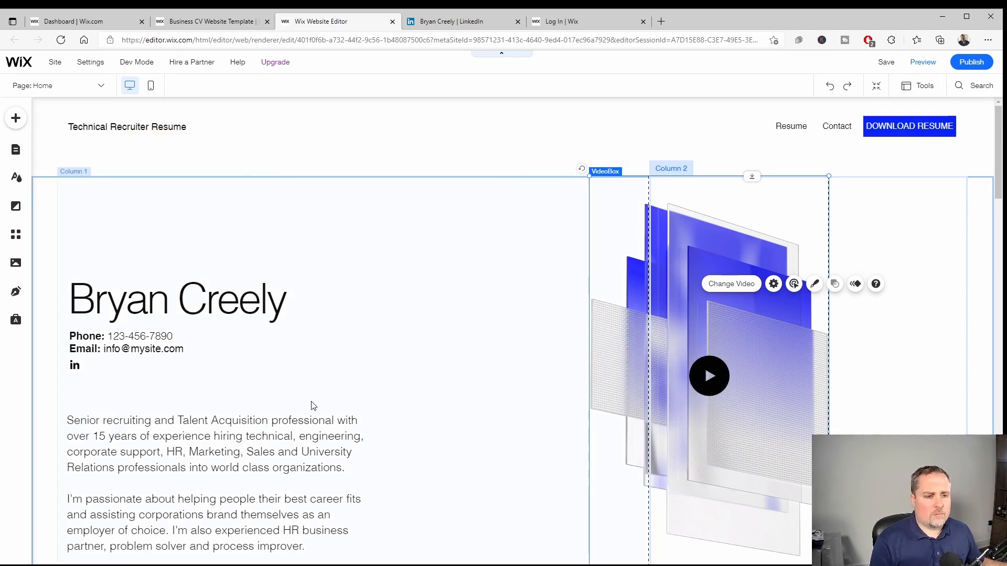
pyautogui.scroll(-3, 312, 407)
pyautogui.scroll(-5, 410, 396)
pyautogui.scroll(-10, 528, 415)
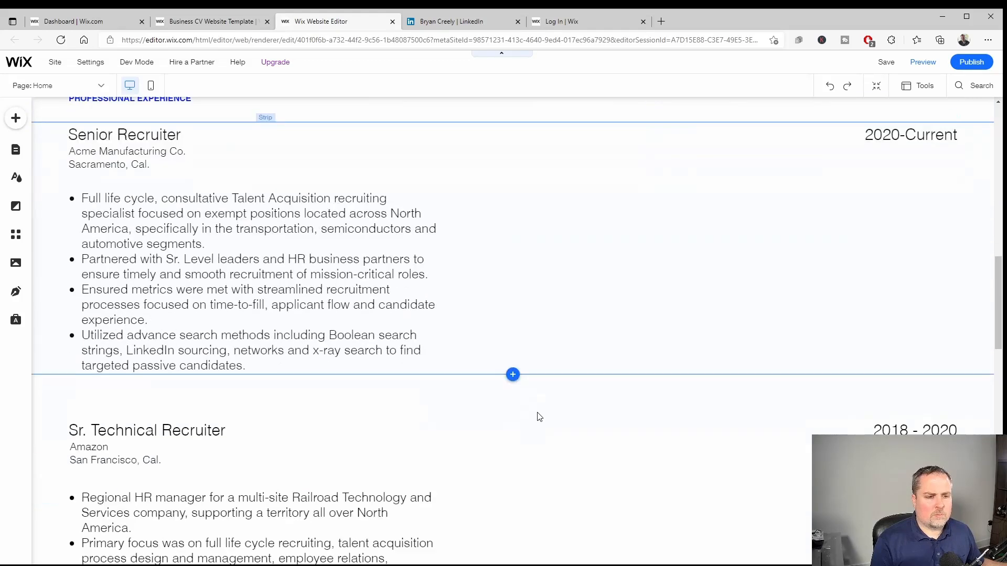
pyautogui.click(886, 62)
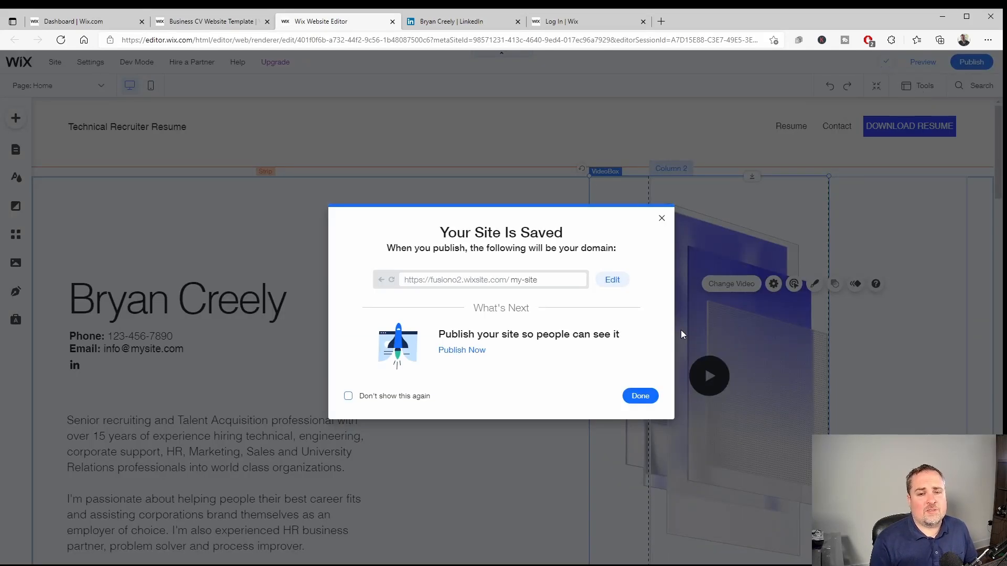
pyautogui.click(641, 397)
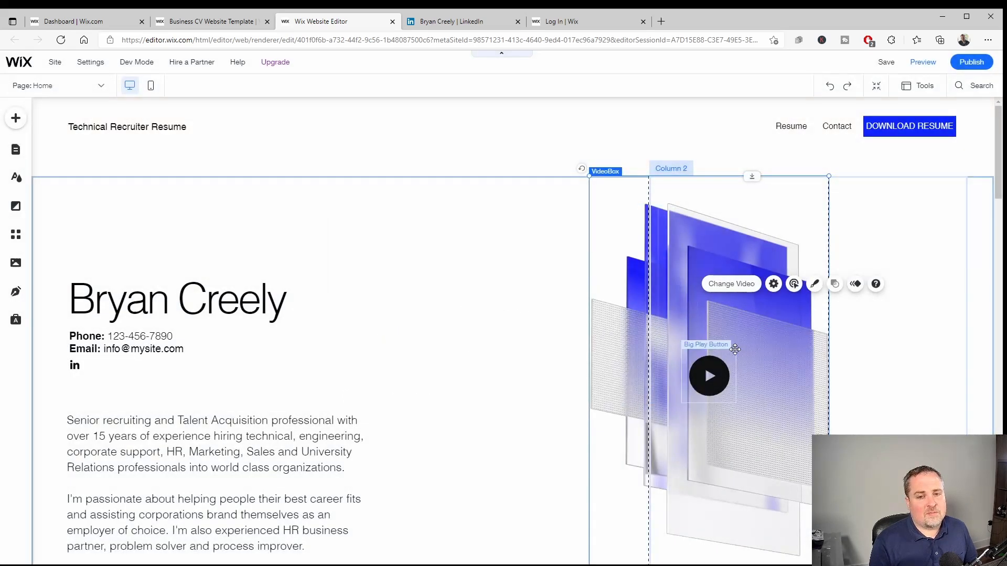
# Preview the site and check the header, summary text and intro video placement.
pyautogui.click(922, 63)
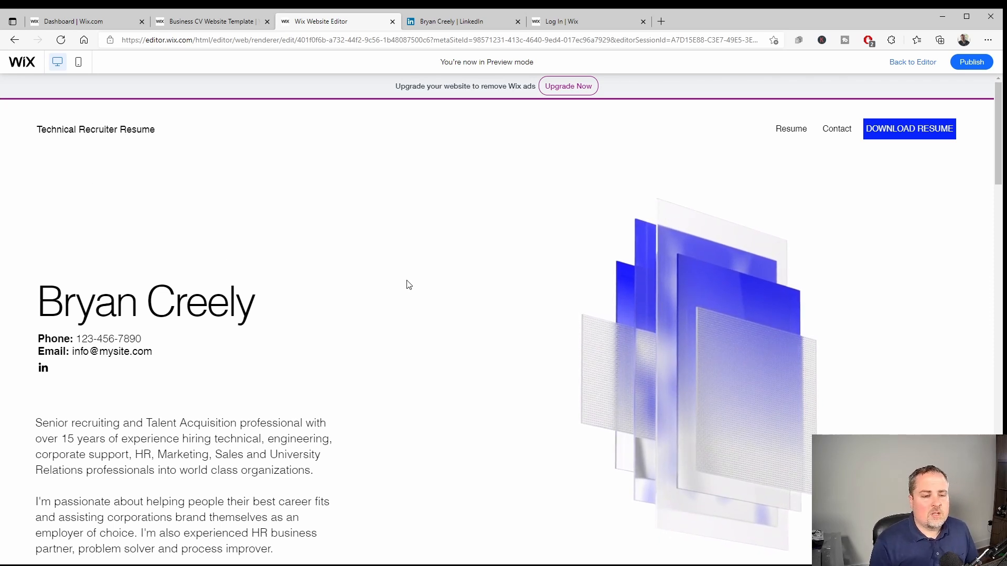
pyautogui.scroll(-7, 409, 285)
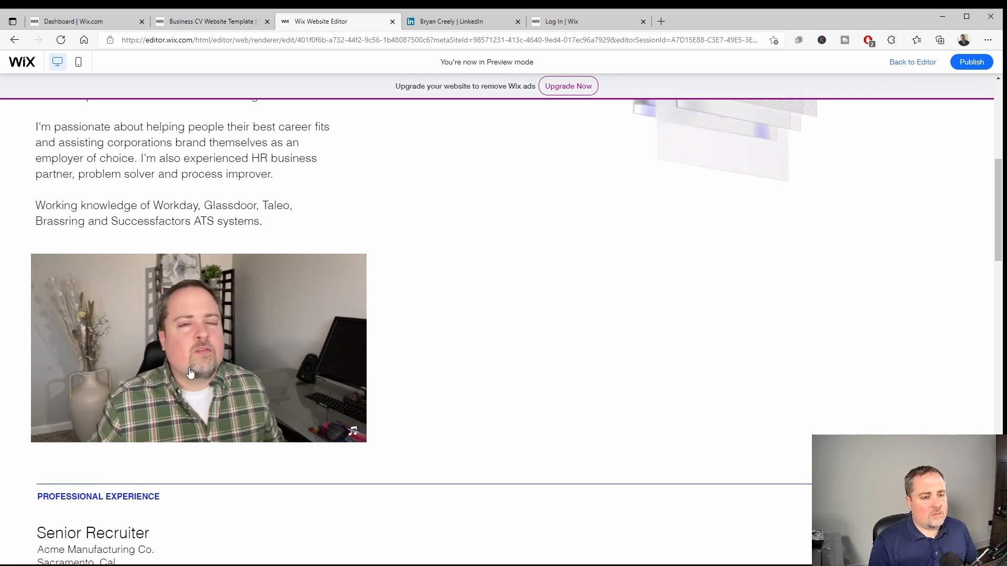
pyautogui.scroll(5, 517, 442)
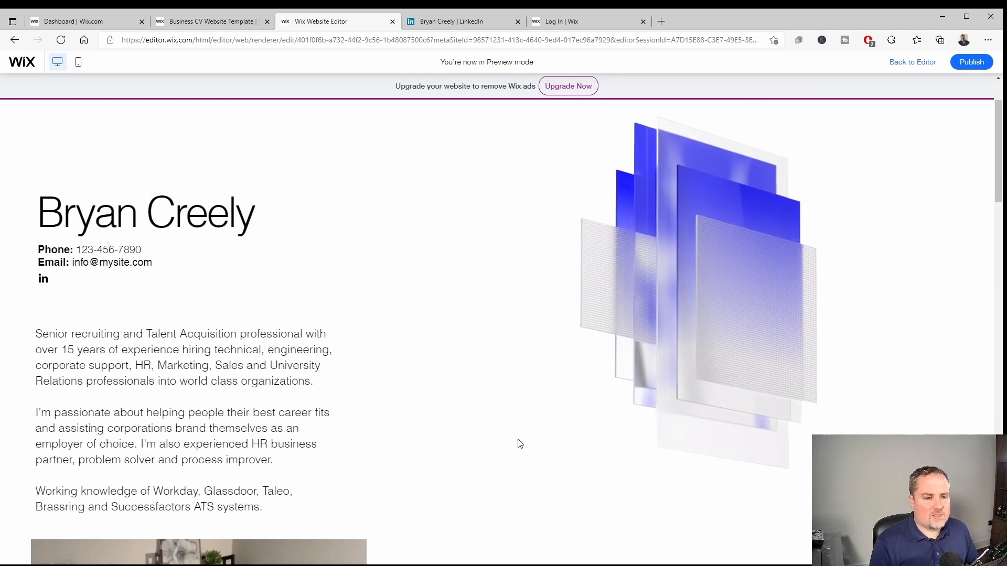
pyautogui.scroll(-4, 519, 443)
pyautogui.scroll(-3, 519, 444)
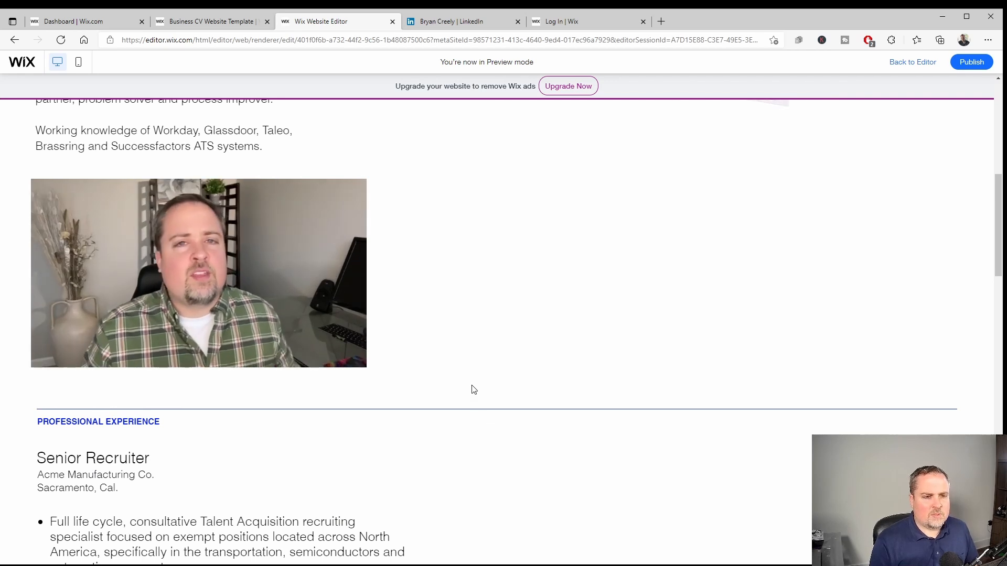
# Review the Senior Recruiter and Sr. Technical Recruiter entries under Professional Experience in the preview.
pyautogui.scroll(-3, 474, 390)
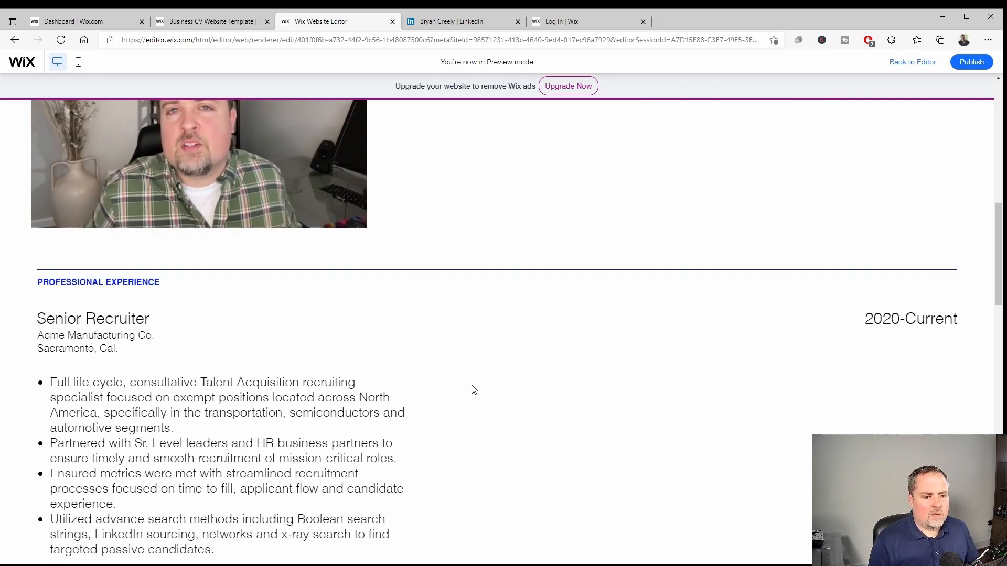
pyautogui.scroll(-2, 466, 364)
pyautogui.scroll(-2, 448, 367)
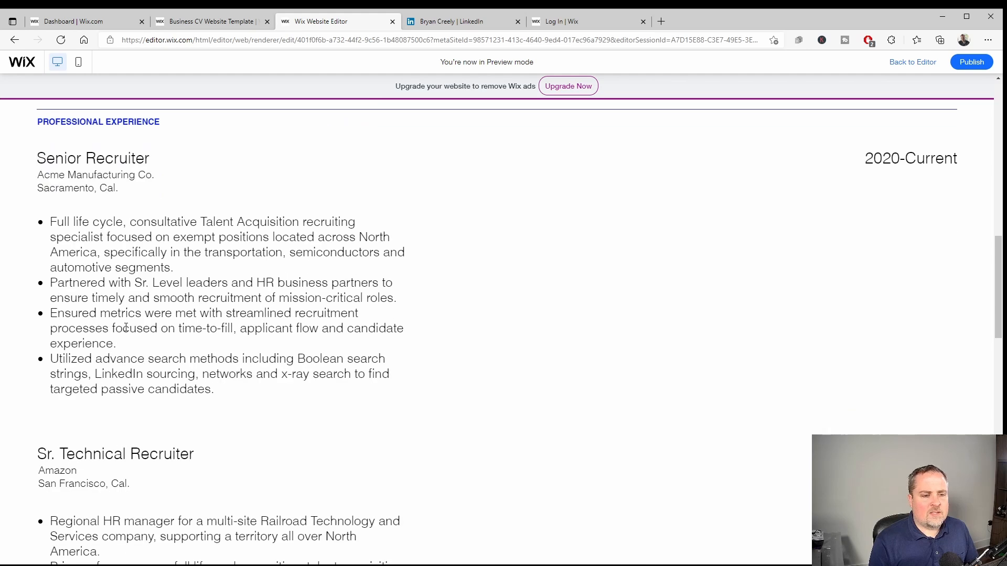
pyautogui.scroll(-6, 126, 327)
pyautogui.moveTo(83, 283); pyautogui.dragTo(237, 329)
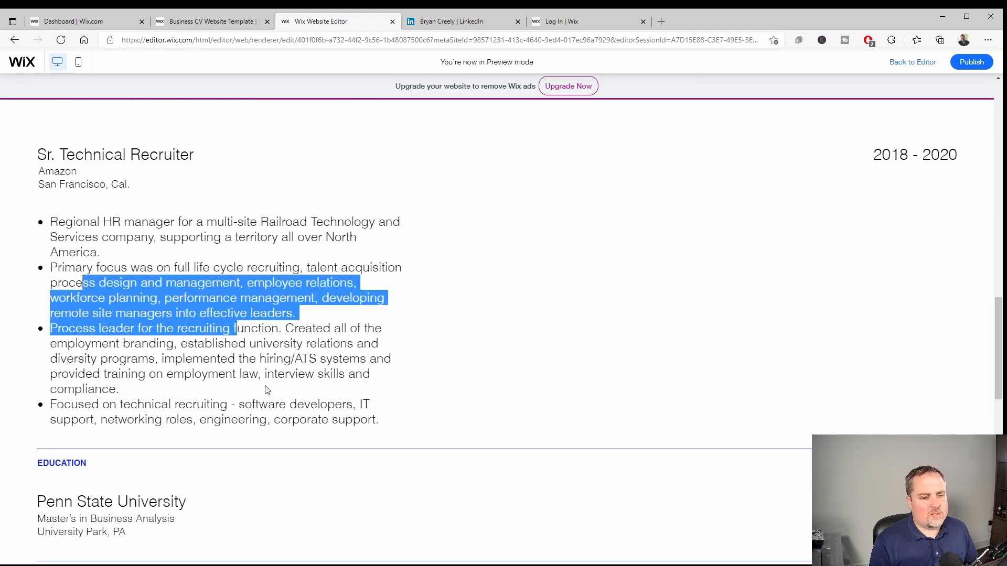
pyautogui.click(267, 389)
pyautogui.scroll(8, 230, 367)
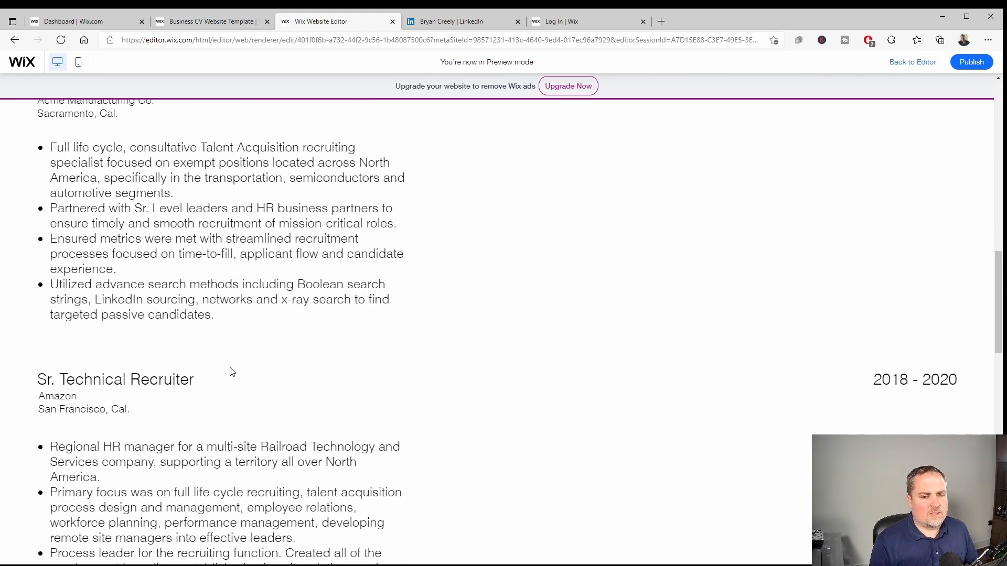
# Review the Education, Skills and Contact sections and the footer in the preview, then return to the page start.
pyautogui.scroll(-10, 231, 368)
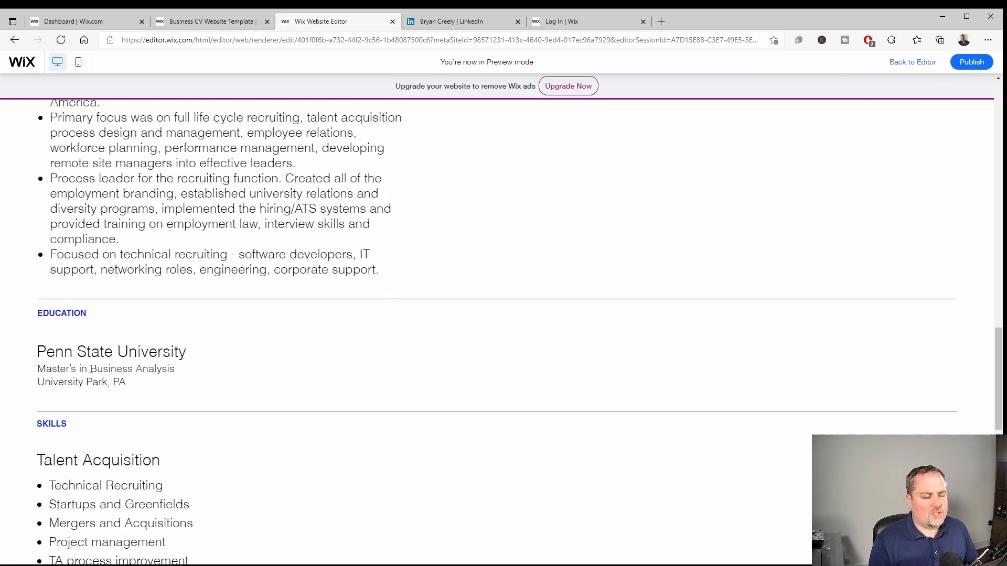
pyautogui.scroll(-3, 92, 369)
pyautogui.moveTo(51, 327); pyautogui.dragTo(228, 430)
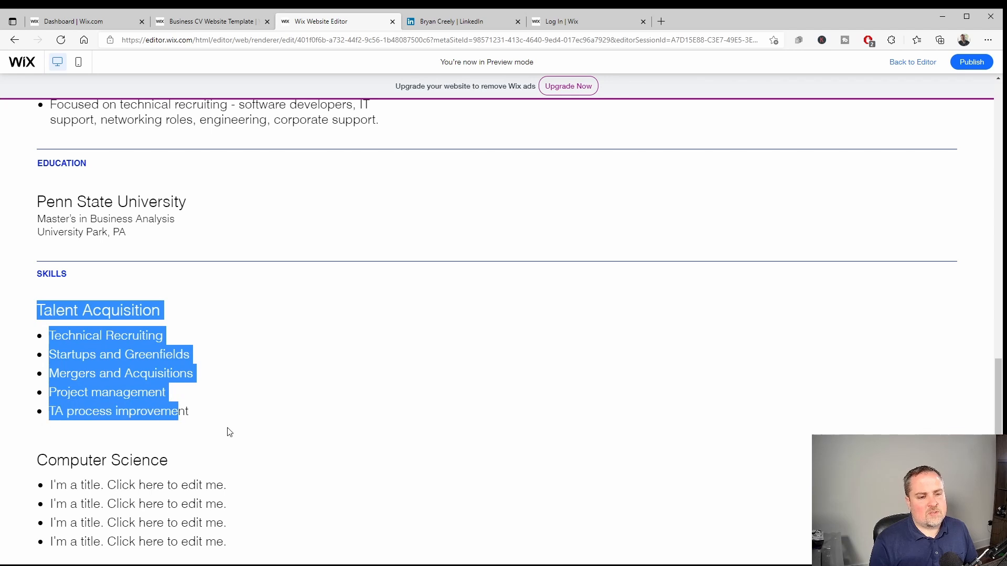
pyautogui.click(260, 438)
pyautogui.scroll(-2, 251, 442)
pyautogui.scroll(-7, 251, 443)
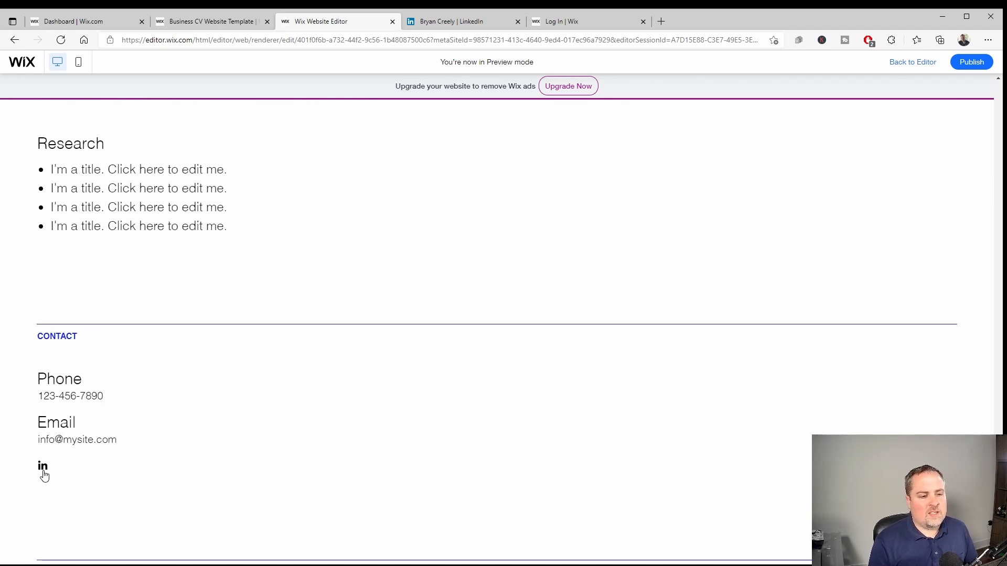
pyautogui.scroll(-1, 125, 472)
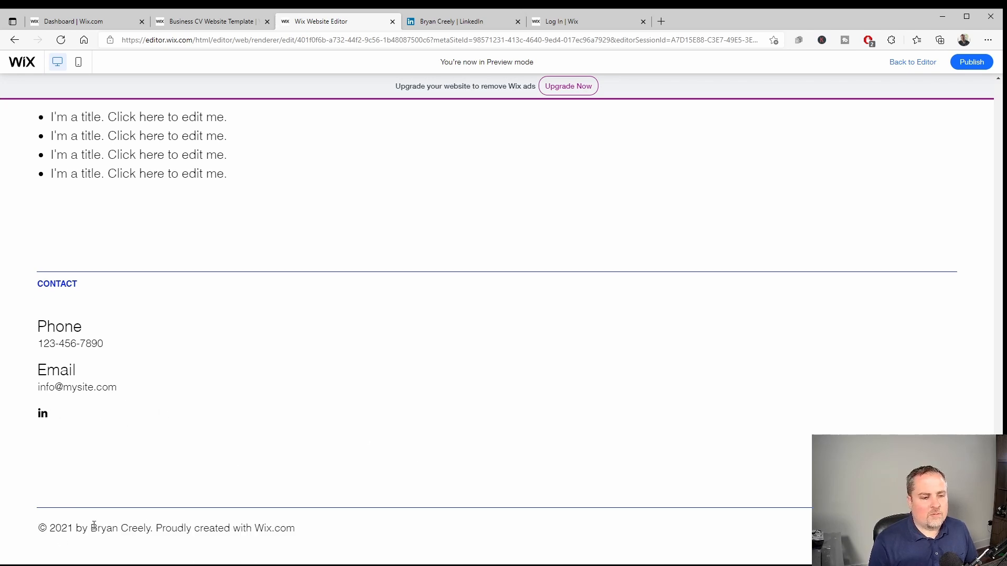
pyautogui.scroll(20, 400, 445)
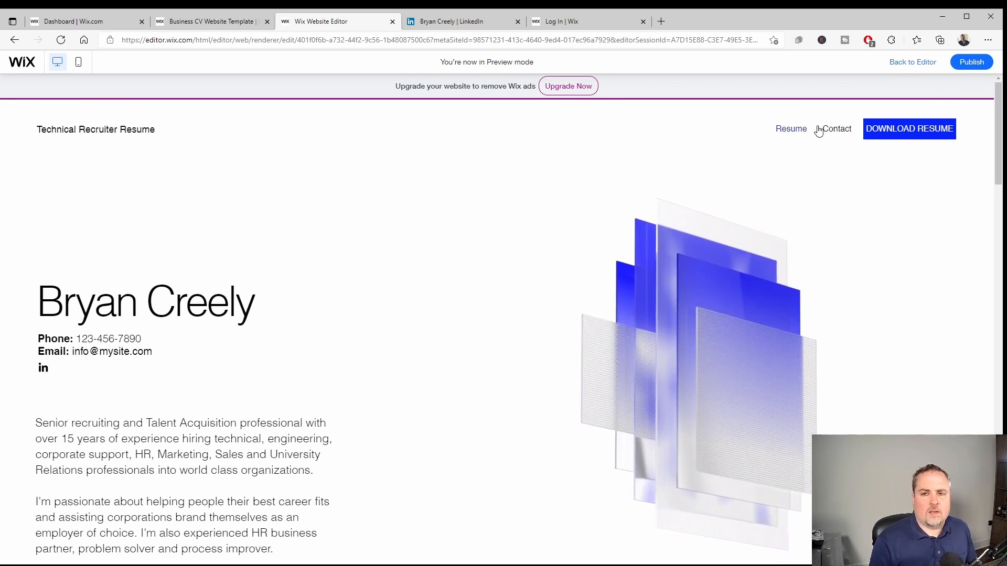
# Test the Download Resume link in the page header within the preview.
pyautogui.click(905, 135)
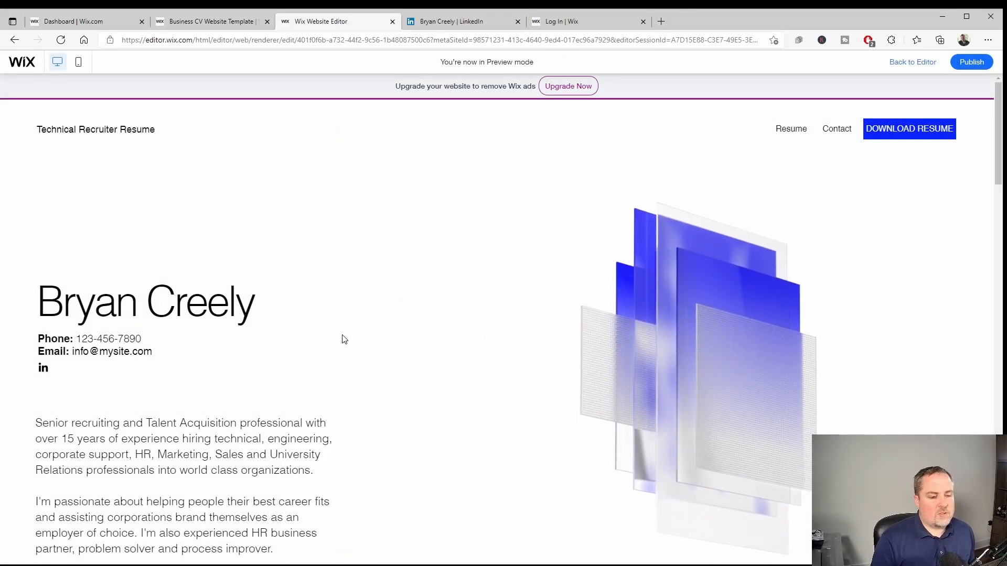
pyautogui.scroll(-1, 343, 339)
pyautogui.scroll(-5, 343, 339)
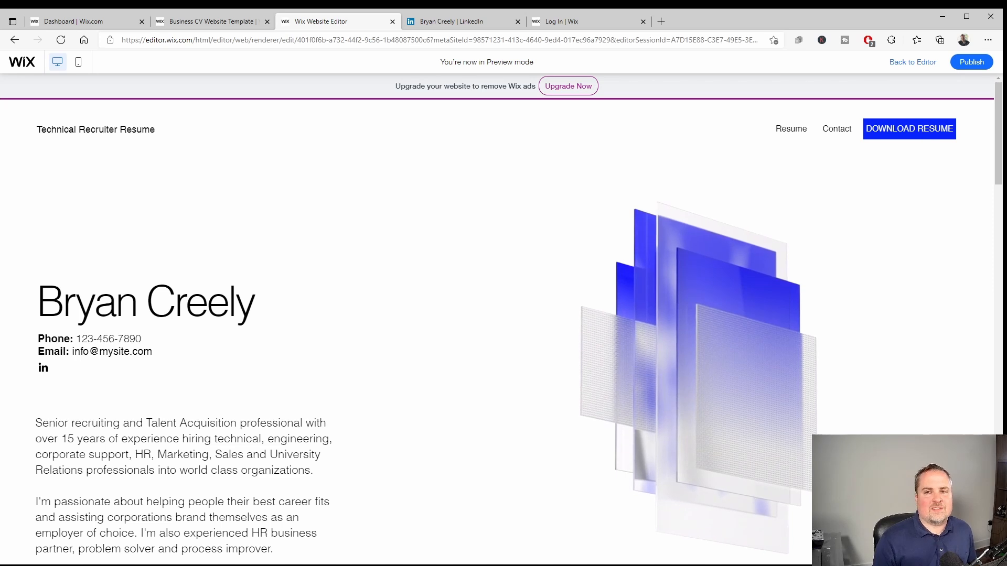
# Publish the site, open the upgrade offer for a branded domain in a separate tab and dismiss the publish confirmation.
pyautogui.moveTo(971, 66)
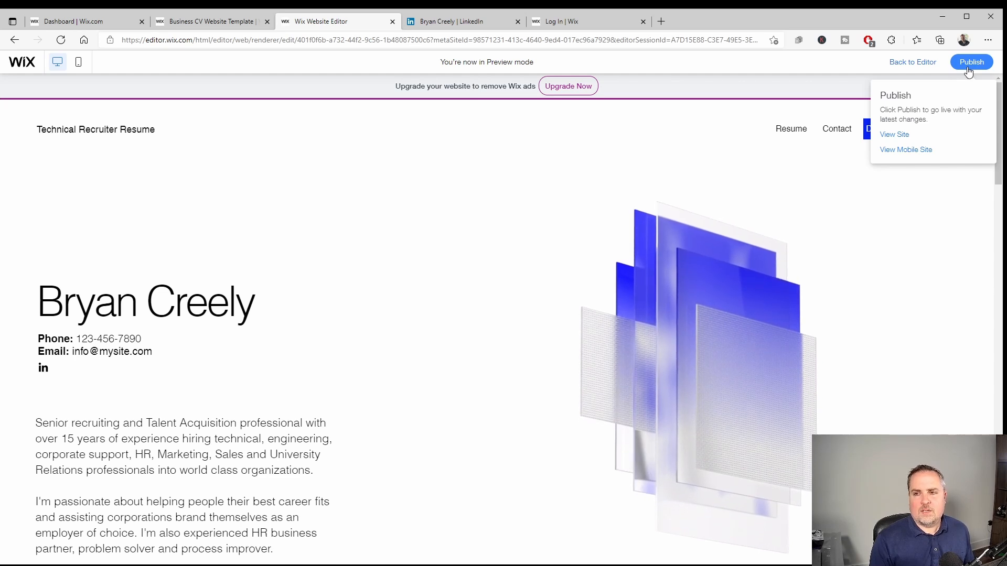
pyautogui.click(968, 68)
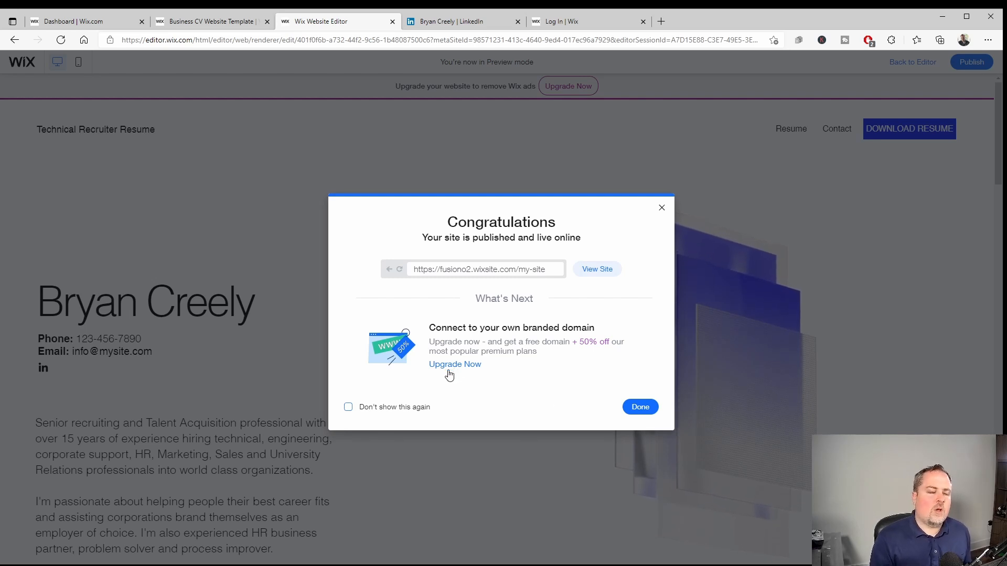
pyautogui.click(444, 367)
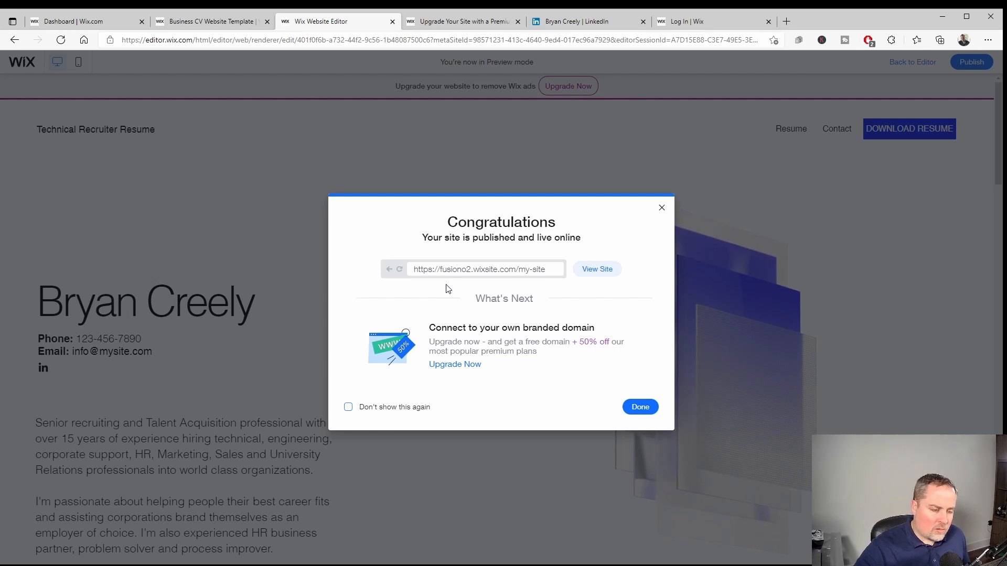
pyautogui.click(640, 408)
# Switch to the Wix dashboard and show the available site actions for My Site 5.
pyautogui.click(88, 25)
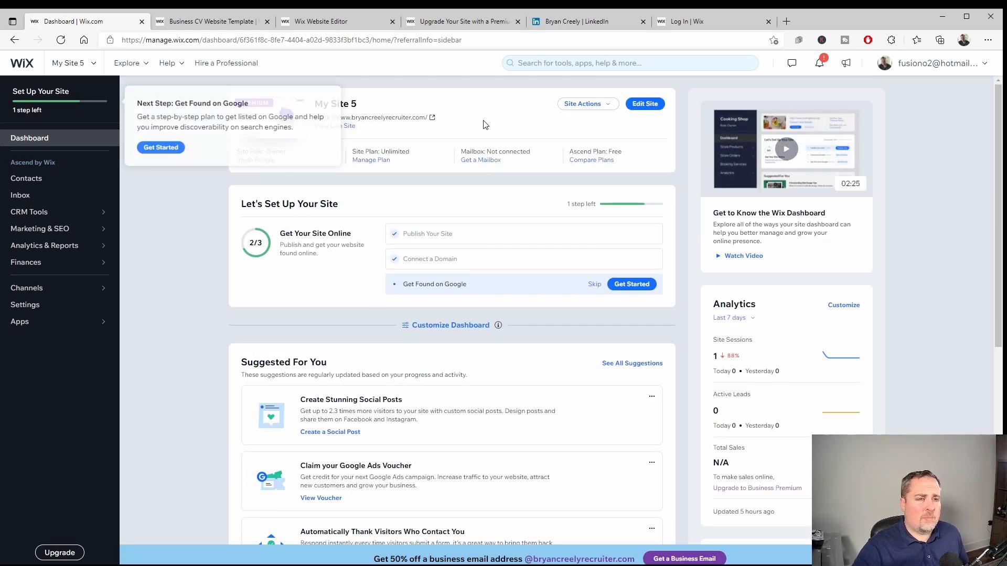
pyautogui.click(607, 105)
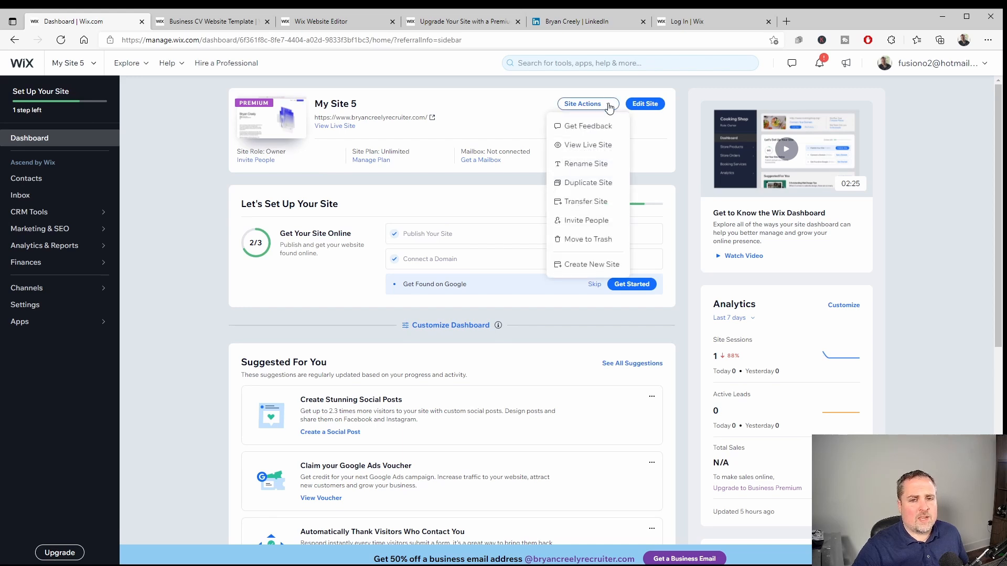